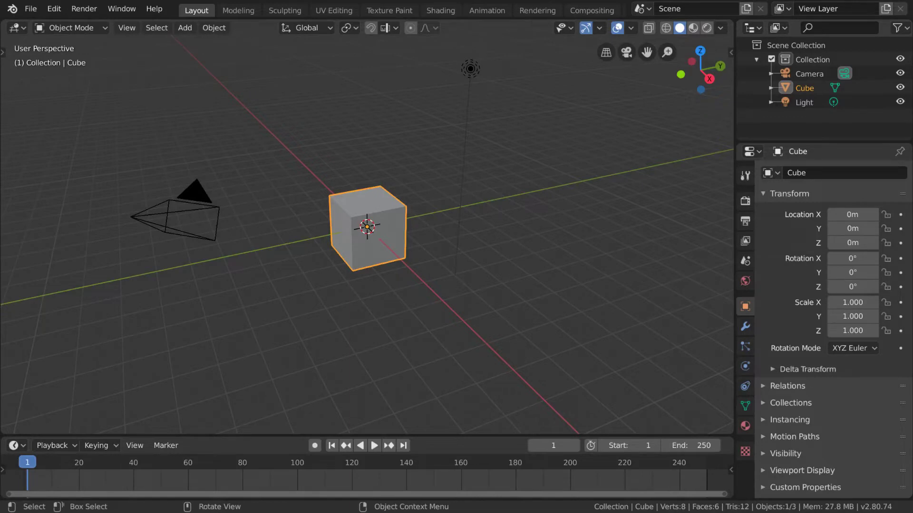
Step: Duplicate the default cube and place the copy about 2.9 m directly above the original
left_click(402, 243)
key("shift+d")
left_click(400, 161)
Step: Parent the original cube to the upper copy with an object parent relationship
left_click(380, 237)
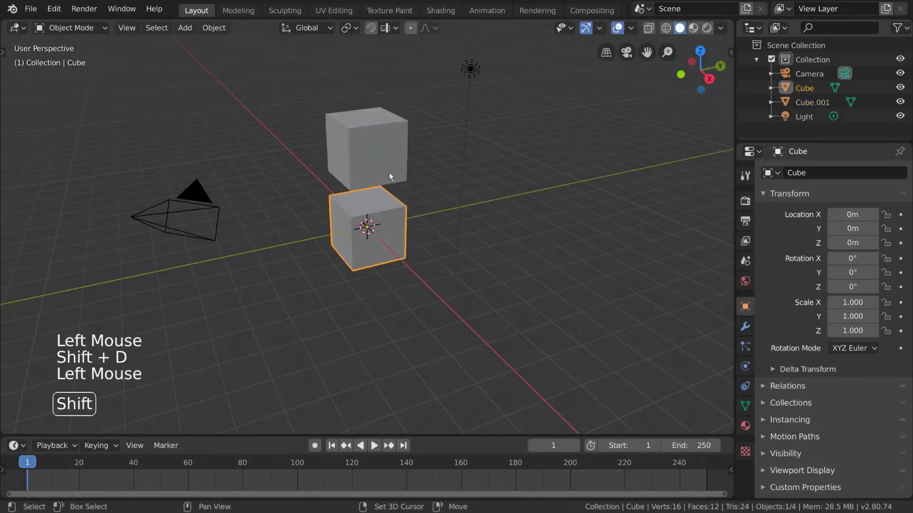
left_click(380, 147, "shift")
key("ctrl+p")
left_click(341, 185)
Step: Try rotating the upper parent cube, then move it away from the origin toward positive Y
left_click(380, 147)
key("r")
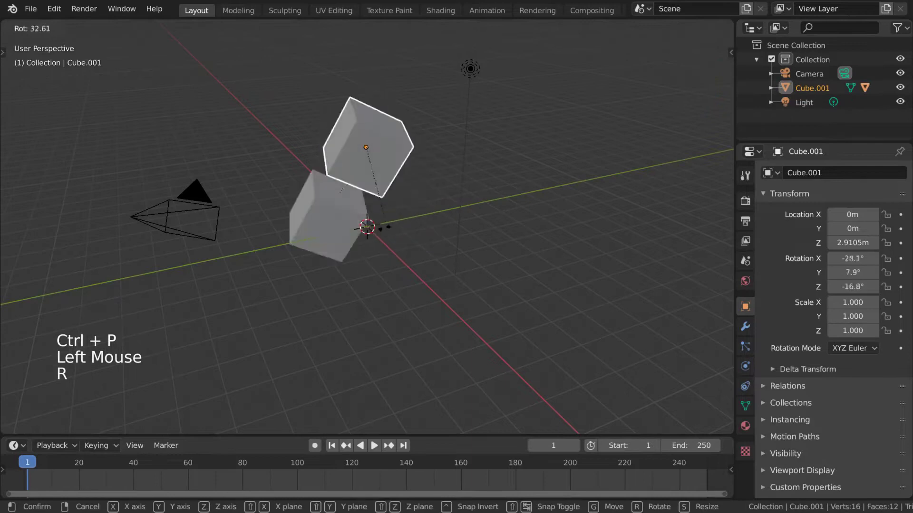
right_click(428, 225)
key("g")
left_click(642, 228)
Step: Move the child cube below its parent, to about X 0.5 m, Y -1.1 m, Z -1.9 m
left_click(586, 236)
key("g")
left_click(570, 298)
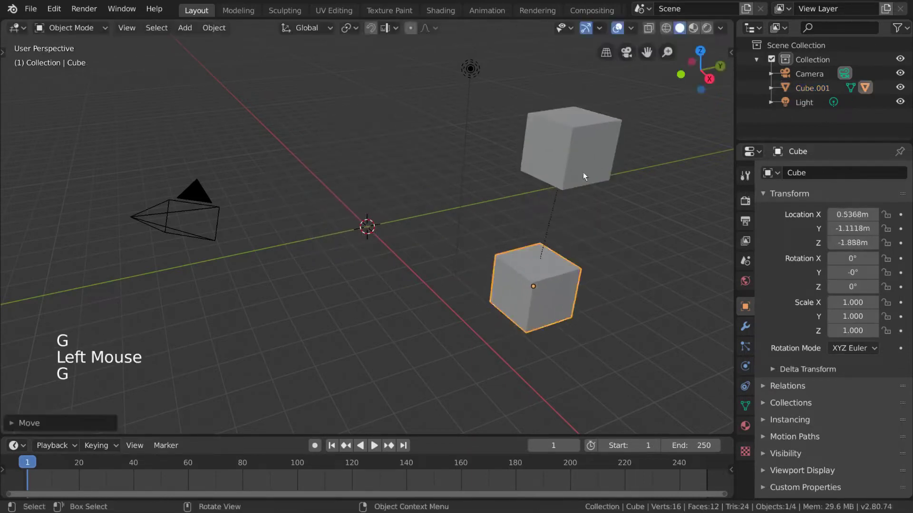
Step: Move the parent cube past the origin toward the camera, then move the child cube back toward positive Y
left_click(583, 172)
key("g")
left_click(279, 160)
left_click(269, 302)
key("g")
left_click(380, 242)
Step: Move the parent cube across to the positive Y side of the origin, then reposition its child cube
left_click(288, 138)
key("g")
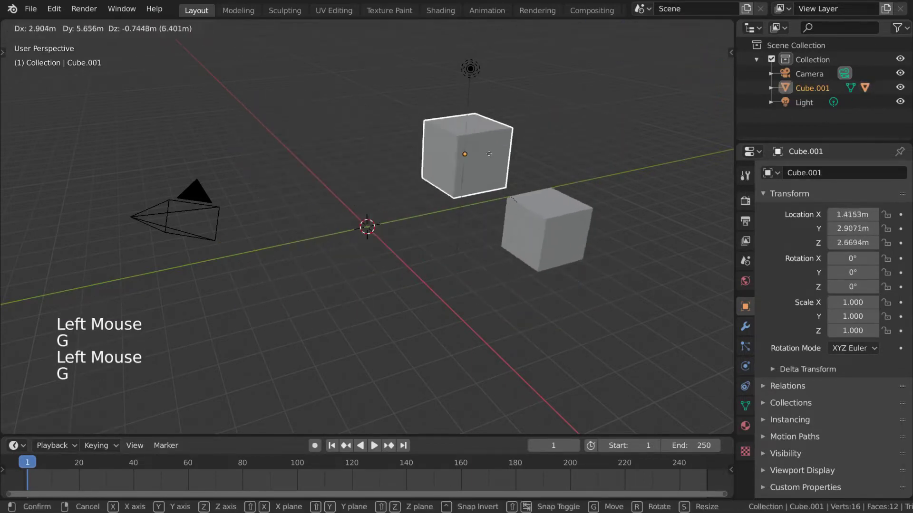
left_click(495, 158)
left_click(557, 230)
key("g")
Step: Rotate the parent cube to about X 21.4°, Y -11.9°, Z 10.1°
left_click(492, 155)
key("r")
left_click(511, 264)
Step: Move the child cube to about X -0.5 m, Y -3.7 m, Z -2.1 m and rotate it to about 43°, -27°, 16°
left_click(316, 161)
key("g")
left_click(287, 139)
key("r")
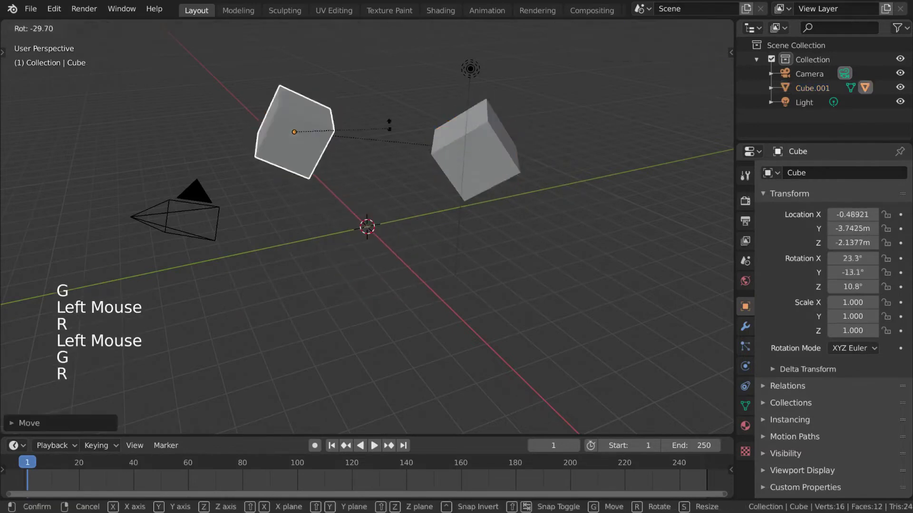
left_click(386, 97)
Step: Move the parent cube above the origin, to about X 0.2 m, Y 0.6 m, Z 3 m
left_click(472, 150)
key("g")
left_click(454, 121)
key("g")
left_click(409, 29)
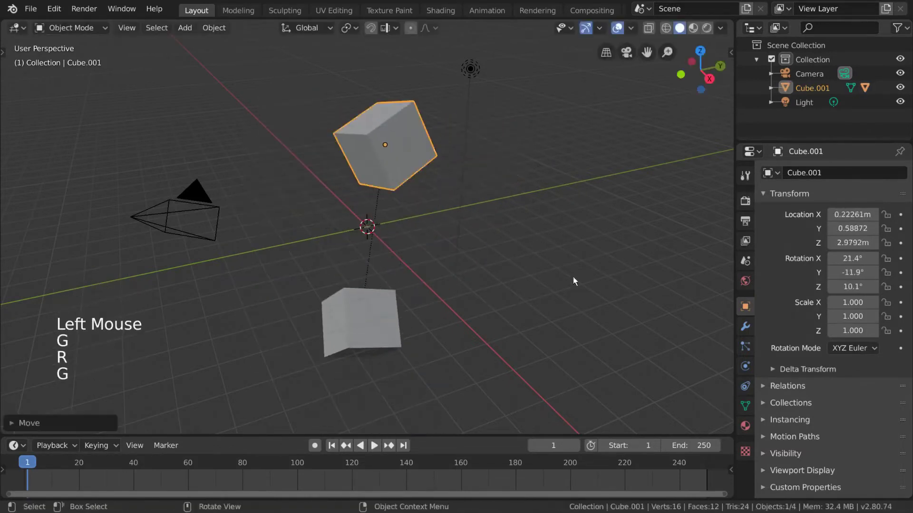
Step: Scale the parent cube down to about 0.6 together with its child
key("s")
right_click(569, 288)
key("s")
left_click(394, 278)
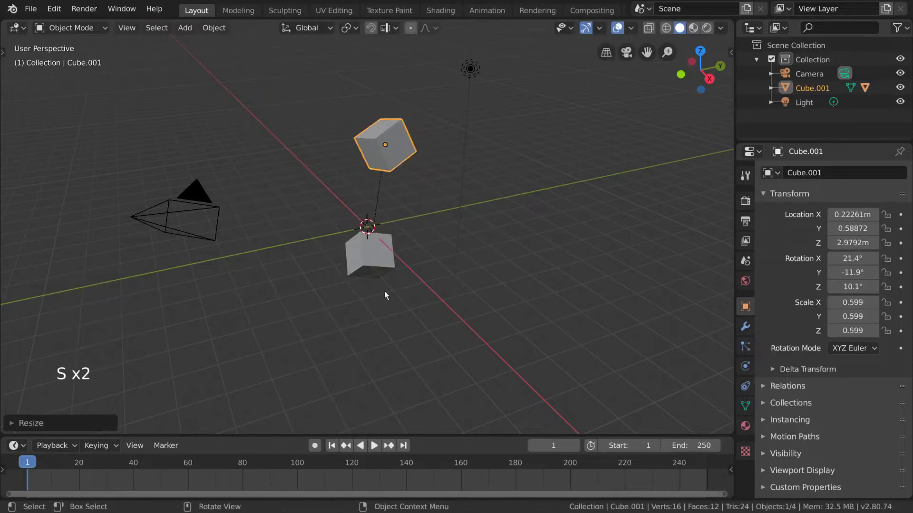
Step: Scale up only the child cube below the parent
left_click(380, 266)
key("s")
left_click(568, 271)
Step: Rotate the parent cube and scale it up to about 1.37
left_click(399, 149)
key("r")
left_click(410, 165)
key("s")
left_click(407, 209)
Step: Scale the child cube down without changing its parent
left_click(304, 304)
key("s")
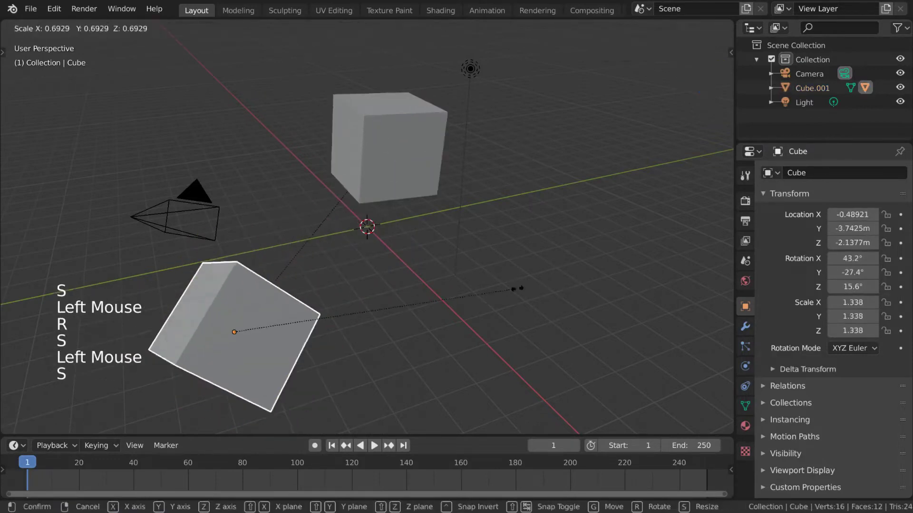
left_click(424, 300)
Step: Rotate the parent cube several times so that its child swings around with it
key("g")
left_click(503, 244)
left_click(568, 237)
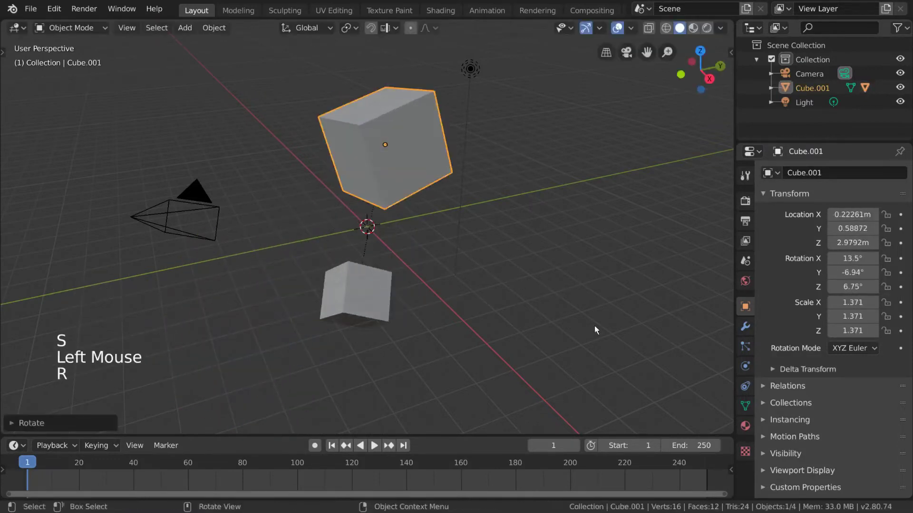
key("r")
left_click(621, 298)
key("r")
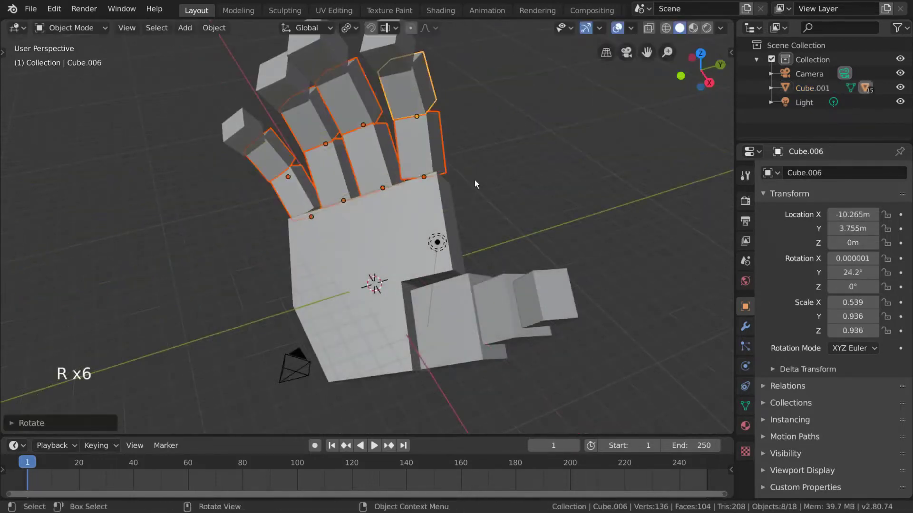
Step: Rotate the palm of the block hand freely to about X 12.5°, Y 27.2°, Z 8°, carrying its fingers along
middle_click_drag(475, 180, 478, 259)
left_click(356, 238)
key("r")
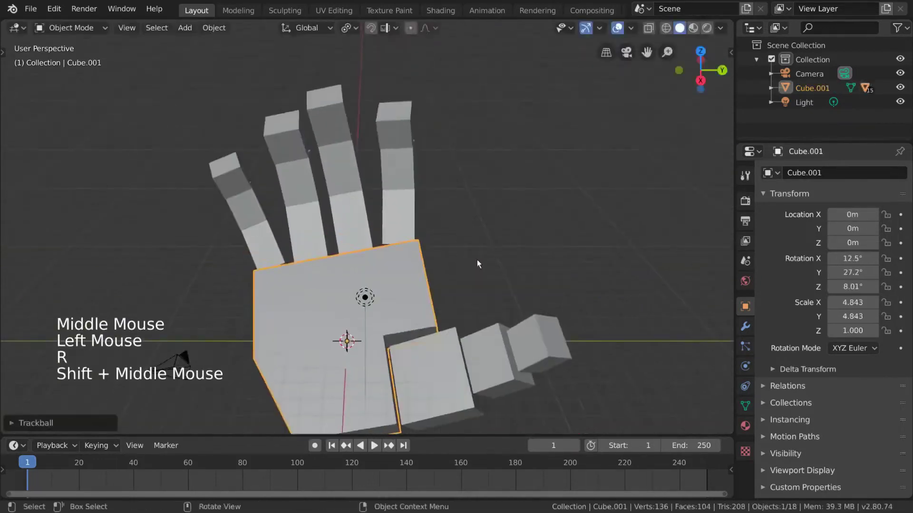
scroll(478, 255, "down", 2)
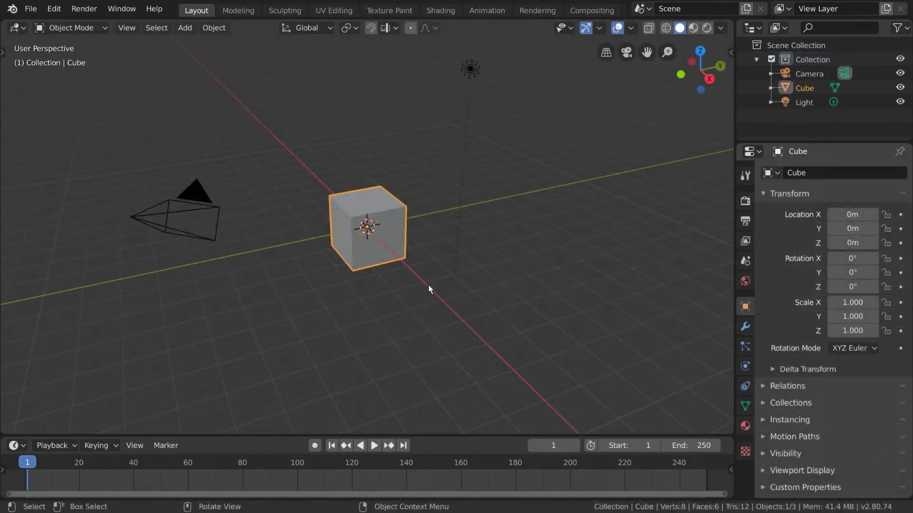
Step: Duplicate the default cube and place the copy at about X 2.6 m, Y 5.4 m, Z -0.5 m
left_click(391, 231)
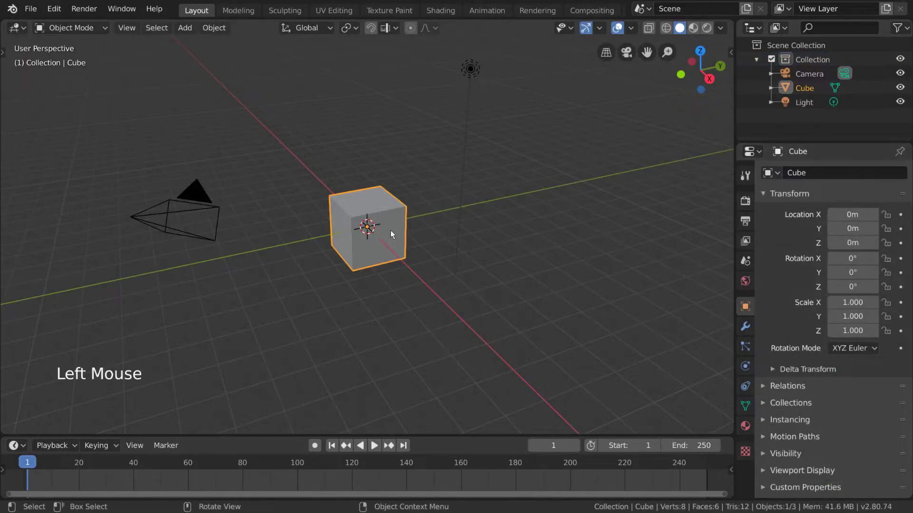
key("shift+d")
left_click(574, 267)
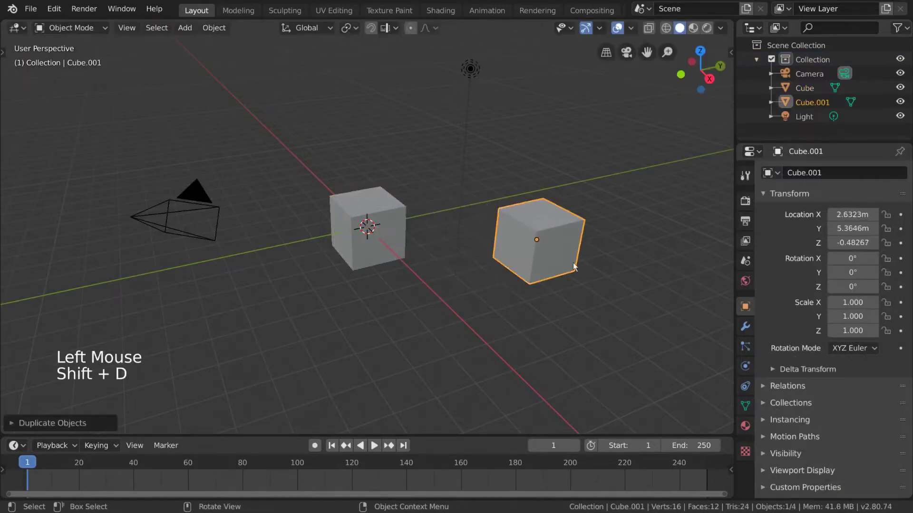
Step: Rename the duplicated cube to ParentCube and scale it up to about 1.485
left_click(836, 173)
type("P")
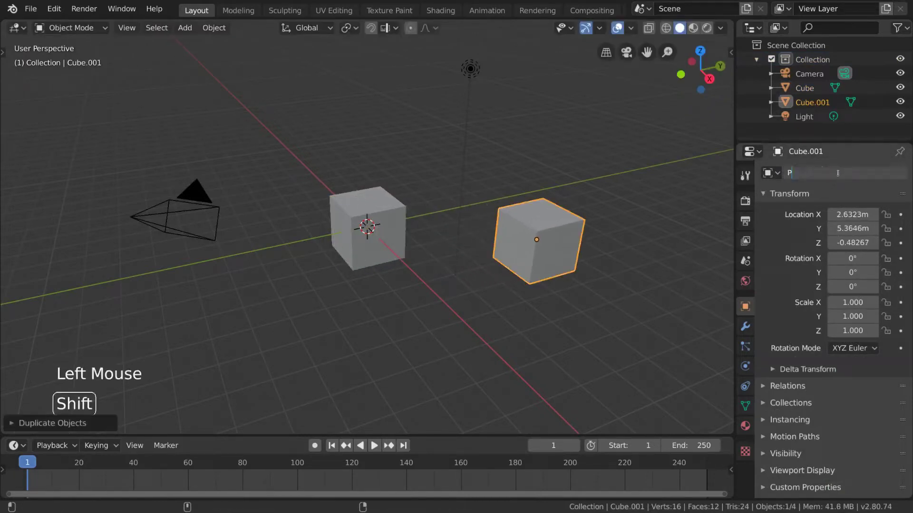
type("arentCube")
key("Return")
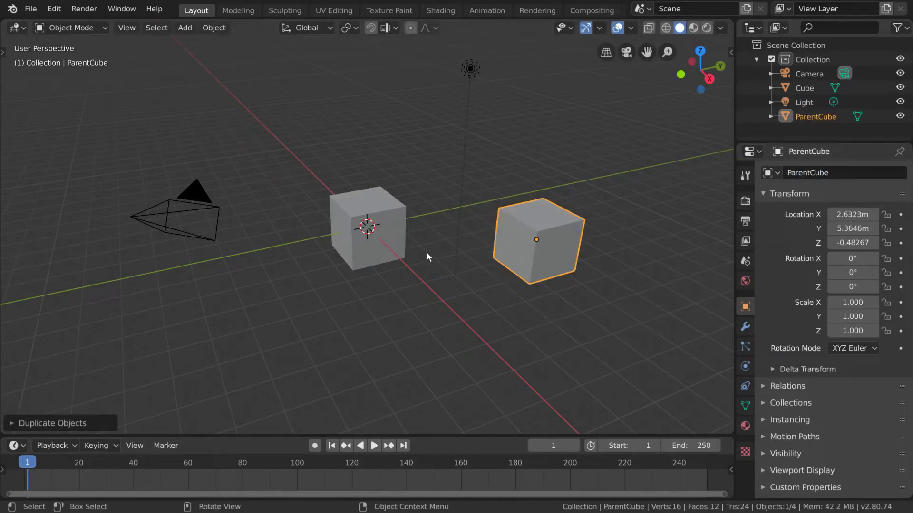
key("s")
left_click(606, 305)
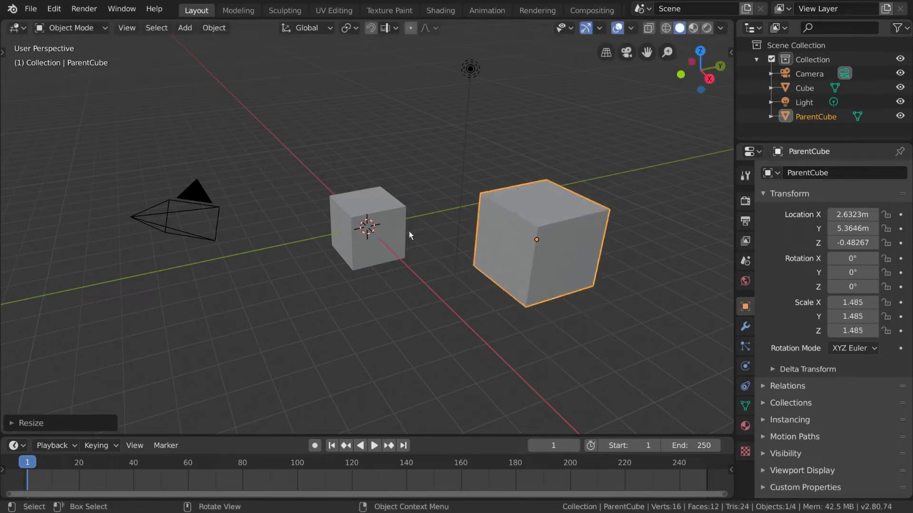
Step: Parent ParentCube to the small cube with the Object parent type, keeping the small cube active
left_click(384, 211, "shift")
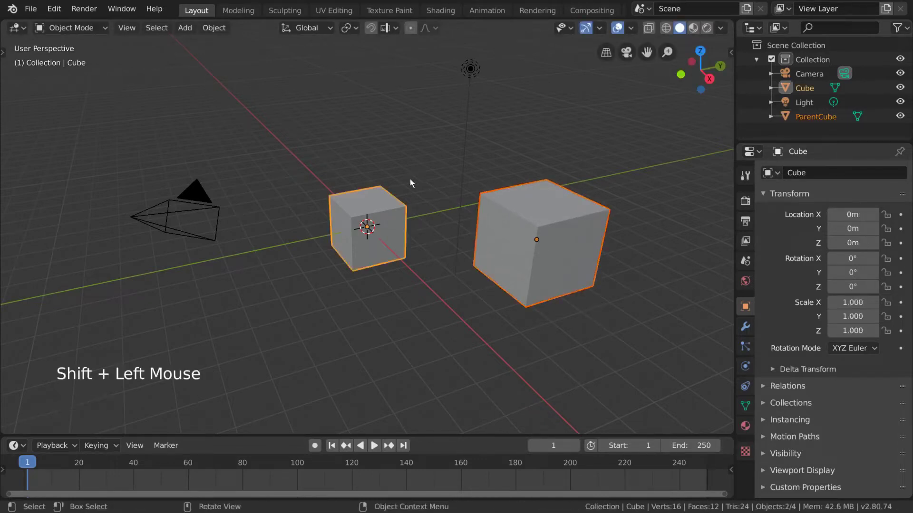
right_click(395, 221)
mouse_move(395, 221)
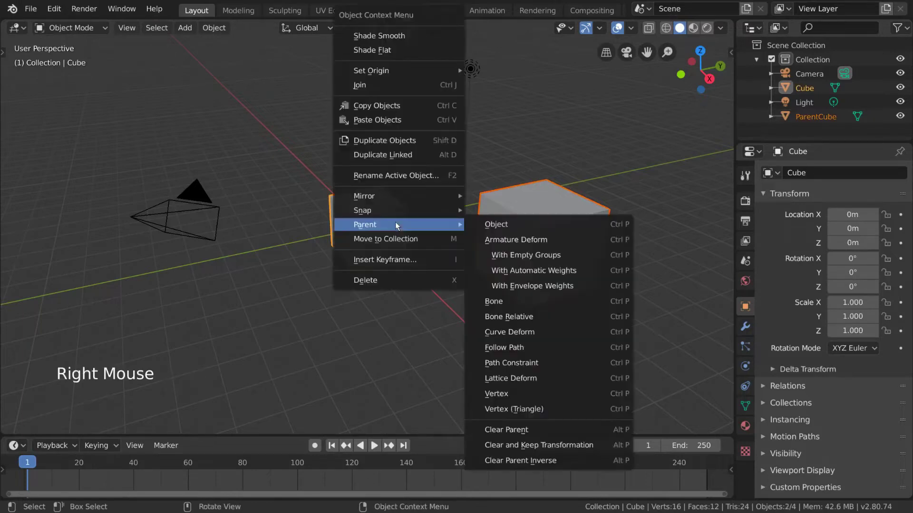
left_click(509, 224)
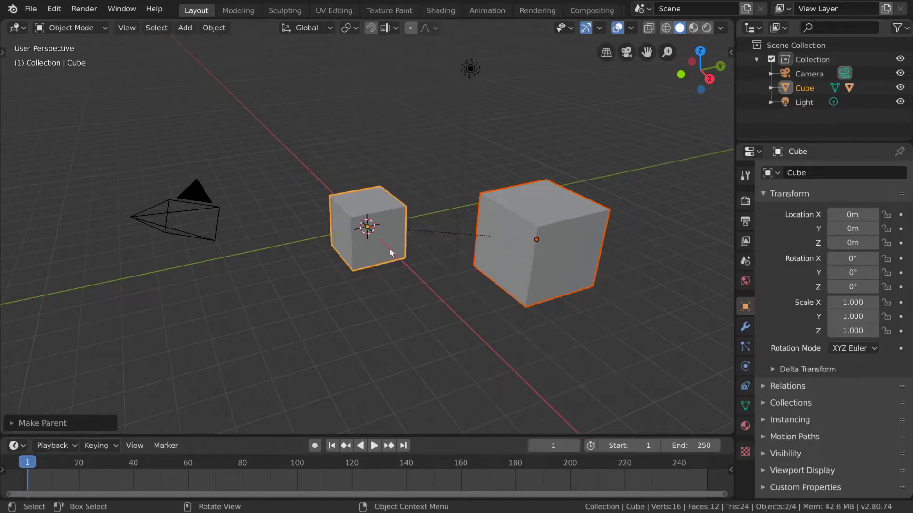
key("ctrl+p")
Step: Try rotating, moving and scaling ParentCube on its own to test the parenting direction
left_click(531, 240)
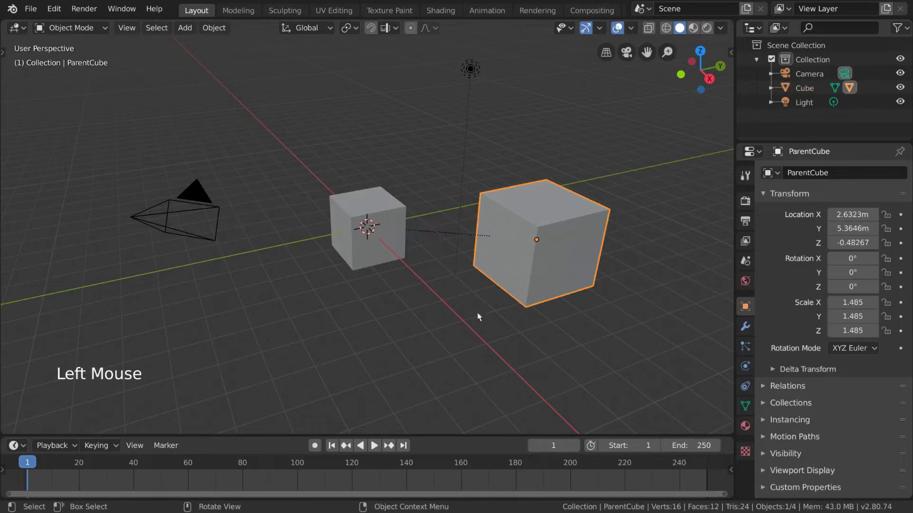
key("r")
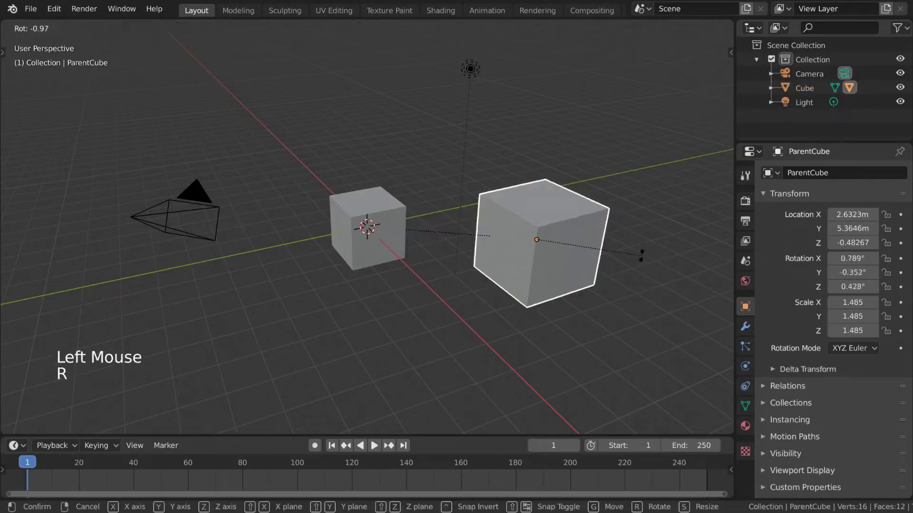
key("g")
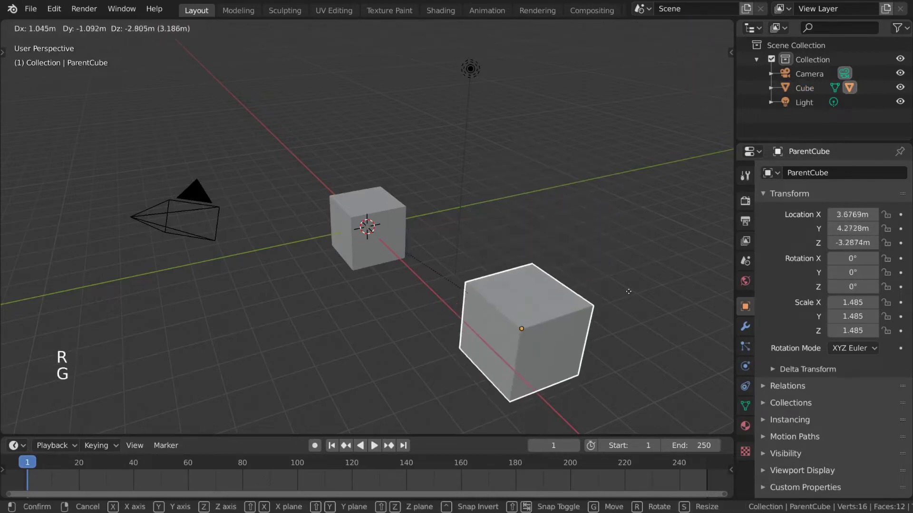
key("s")
right_click(642, 245)
key("r")
key("g")
left_click(625, 296)
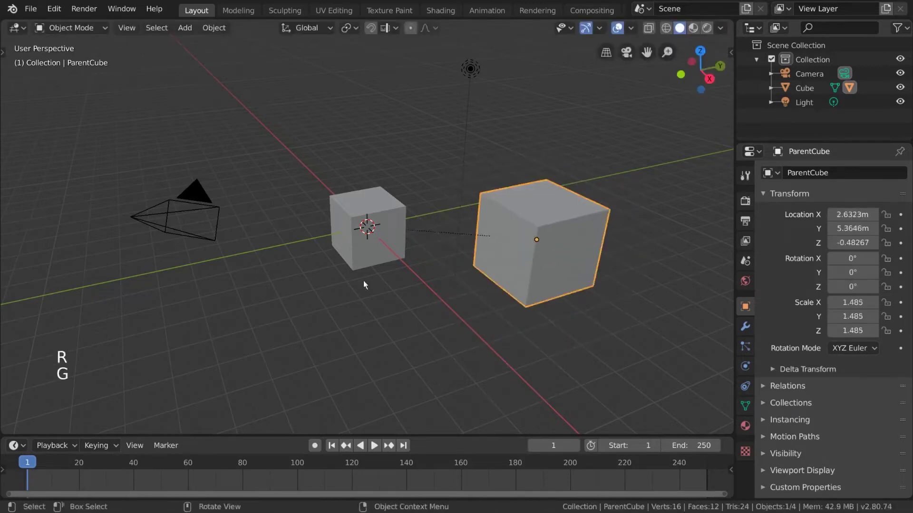
Step: Try rotating, moving and scaling the small cube to test whether ParentCube follows it
left_click(371, 223)
key("r")
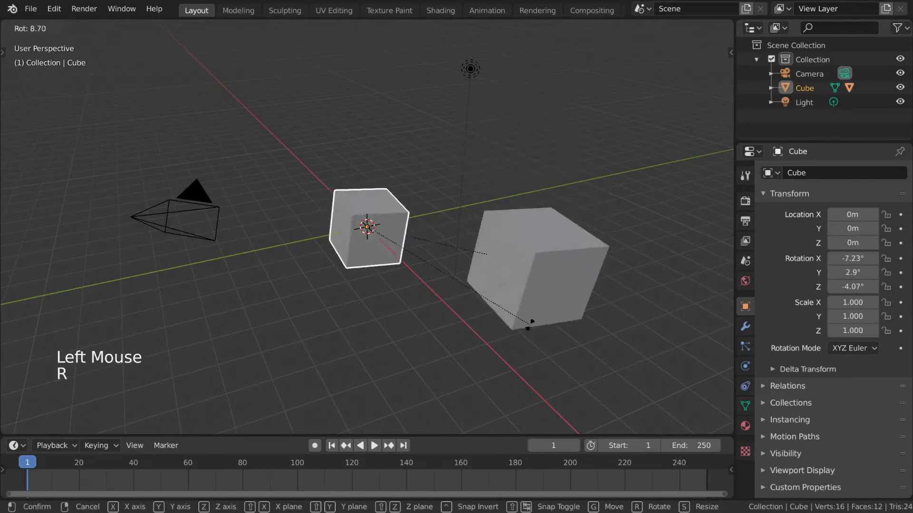
right_click(535, 251)
key("g")
right_click(495, 275)
key("s")
right_click(524, 272)
key("r")
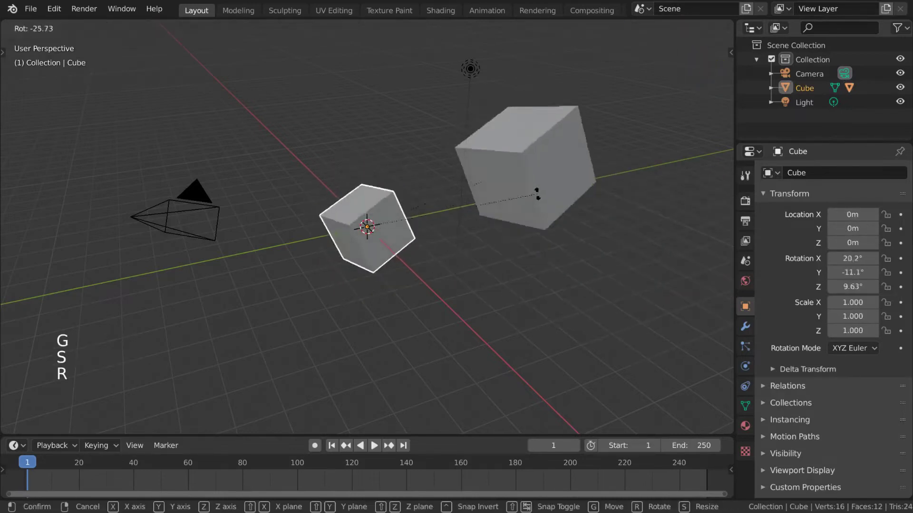
right_click(389, 312)
Step: Undo the object parenting between the two cubes
key("ctrl+z")
key("ctrl+z")
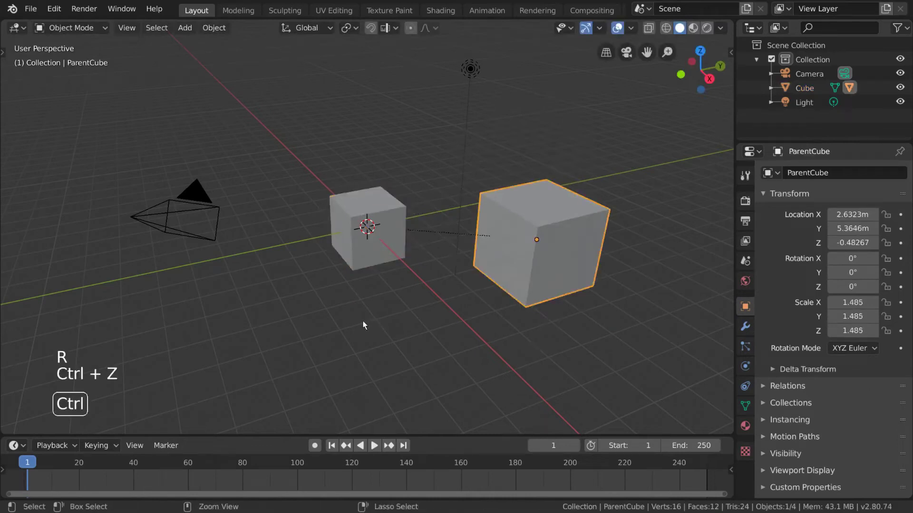
key("ctrl+z")
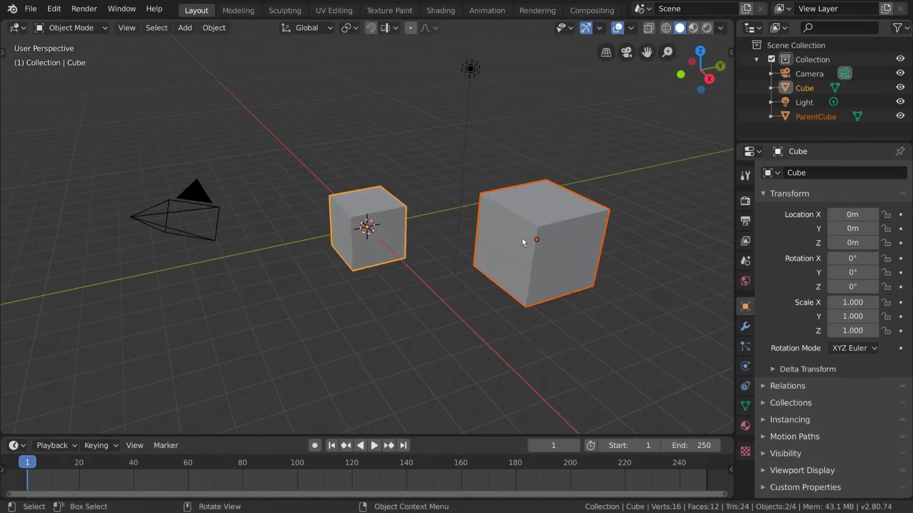
left_click(467, 328)
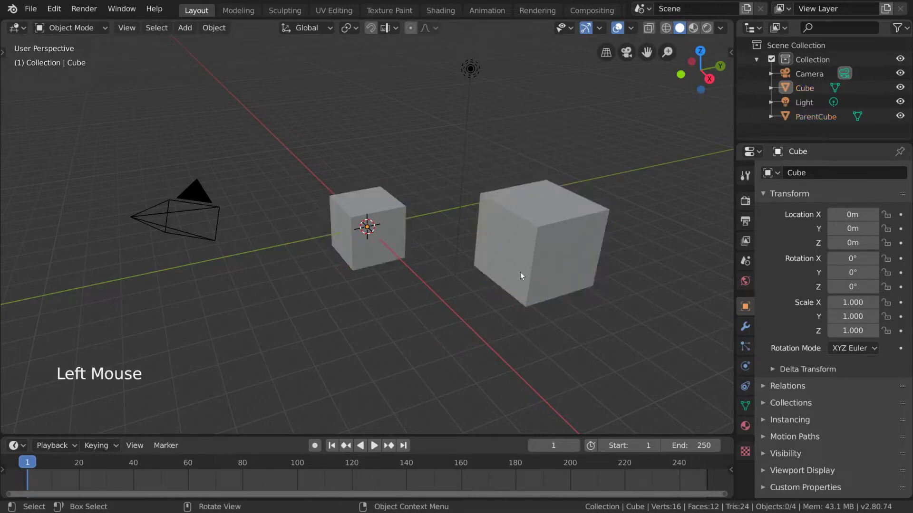
left_click(504, 204)
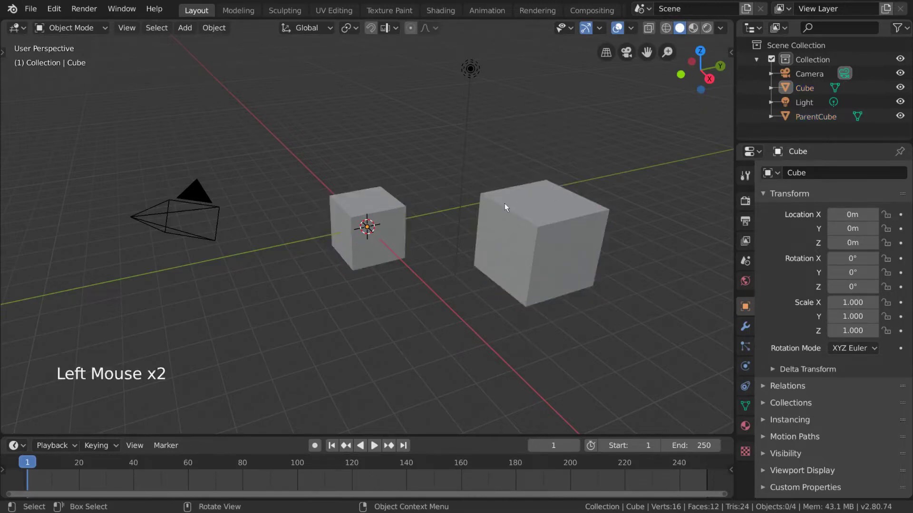
left_click(396, 209, "shift")
left_click(375, 318)
Step: Parent the small cube to ParentCube with the Object parent type, selecting ParentCube last
left_click(370, 256)
left_click(496, 245, "shift")
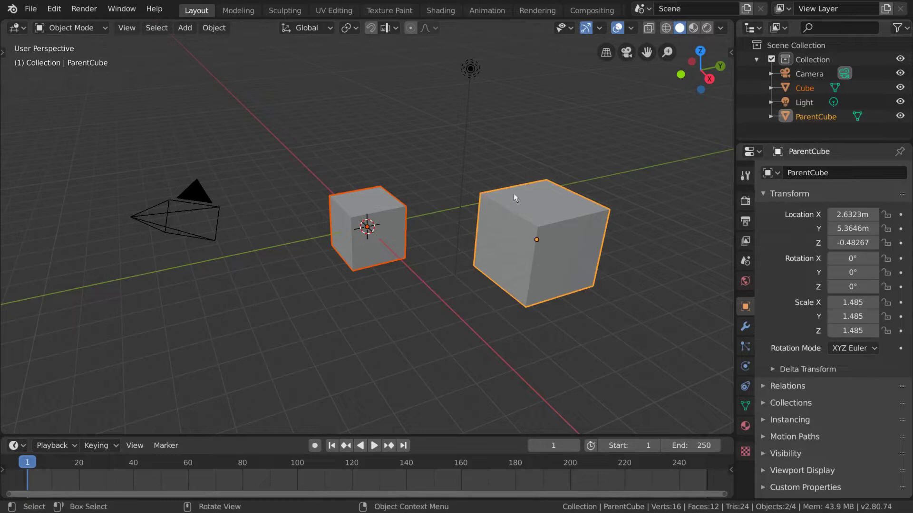
right_click(375, 207)
mouse_move(375, 223)
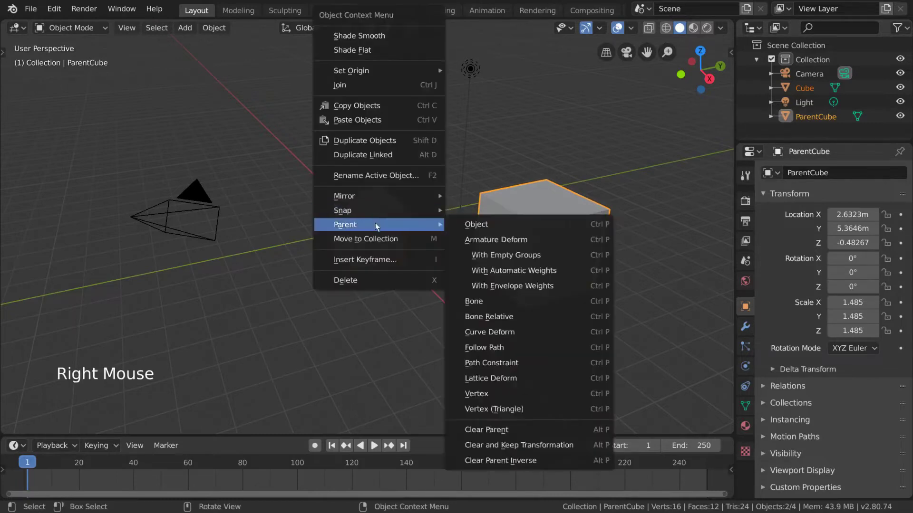
left_click(523, 224)
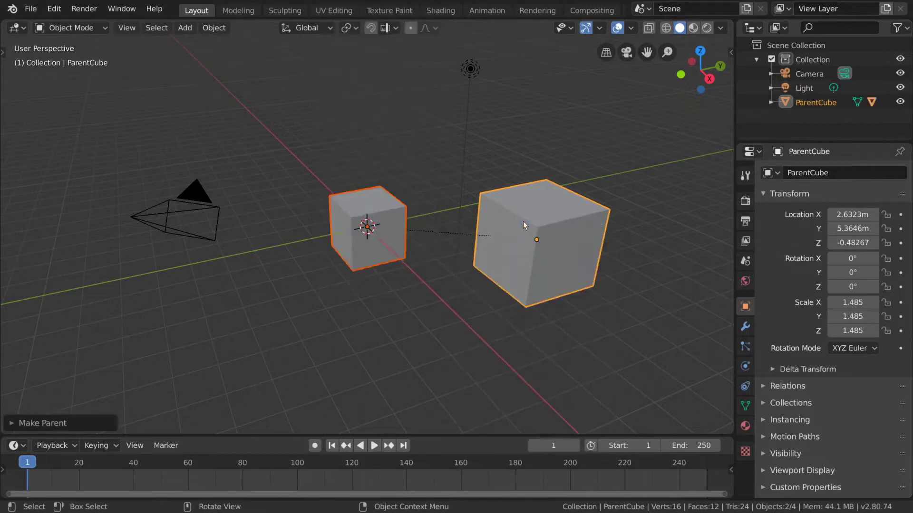
Step: Try moving, scaling and rotating ParentCube on its own to test whether the small cube follows it
left_click(523, 221)
key("g")
key("Escape")
key("s")
key("Escape")
key("r")
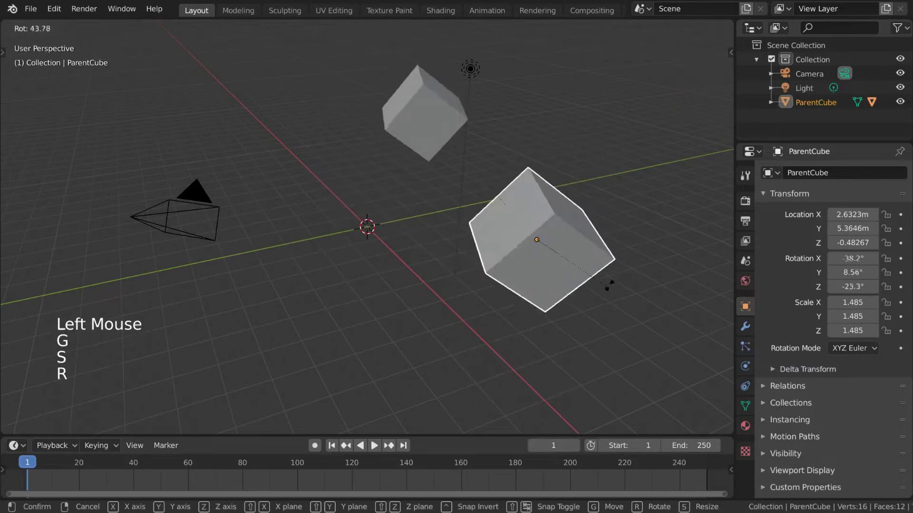
key("r")
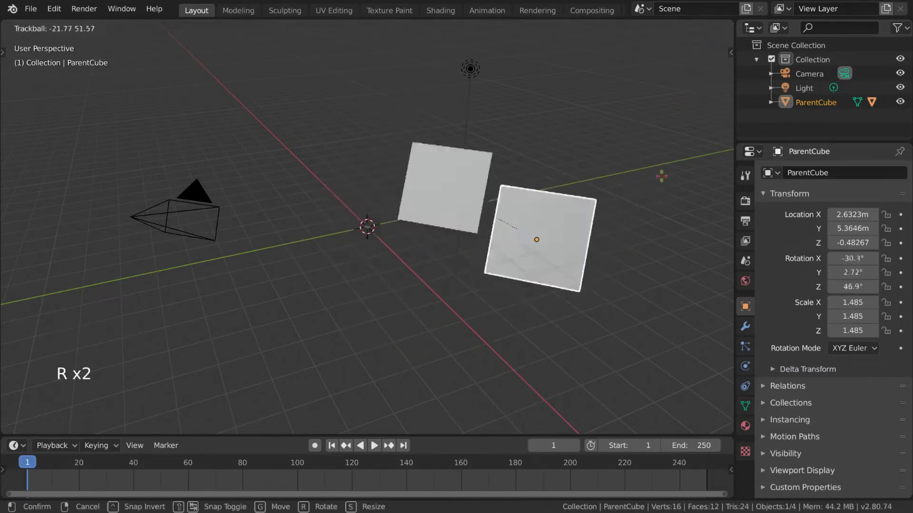
key("Escape")
key("g")
key("Escape")
key("s")
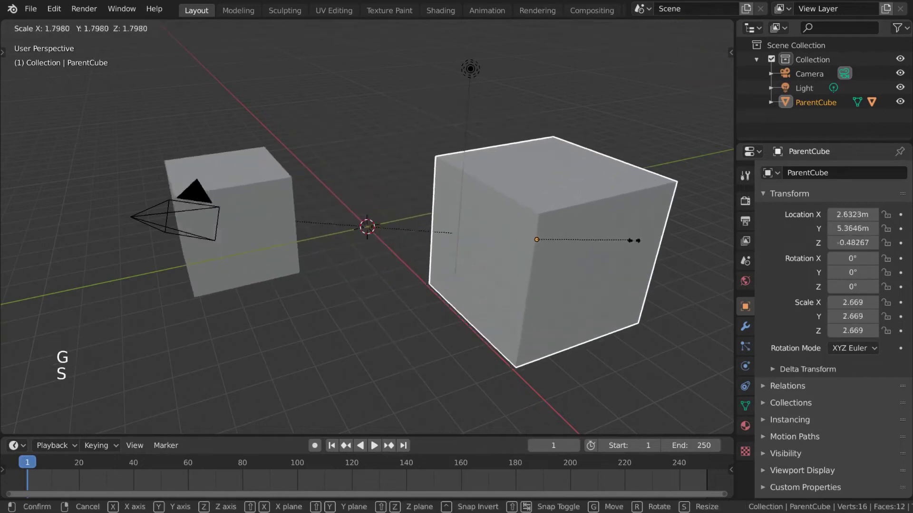
key("Escape")
key("r")
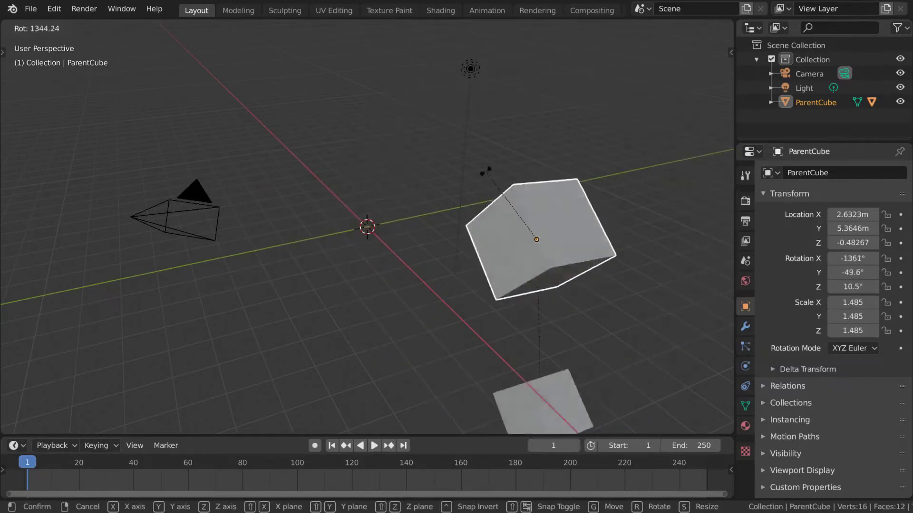
right_click(621, 180)
Step: Try rotating both cubes together, and rotating and moving the small cube on its own
left_click(391, 216, "shift")
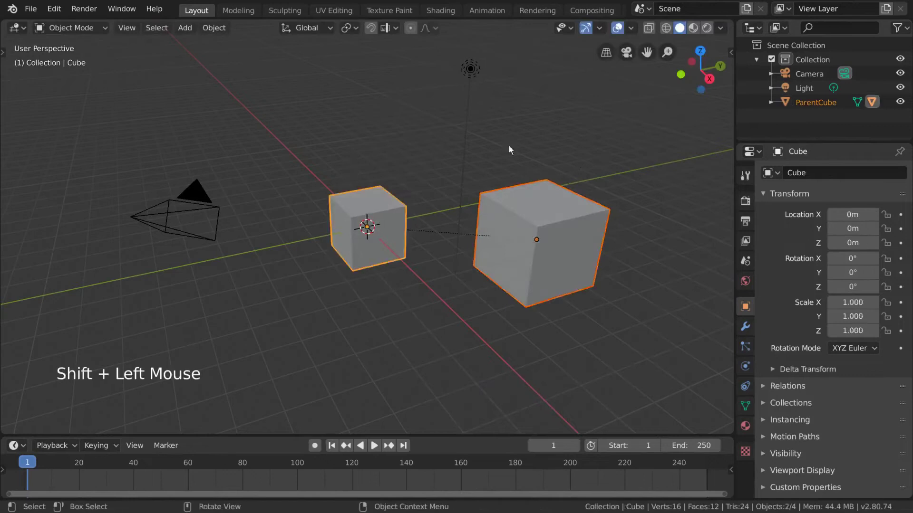
key("r")
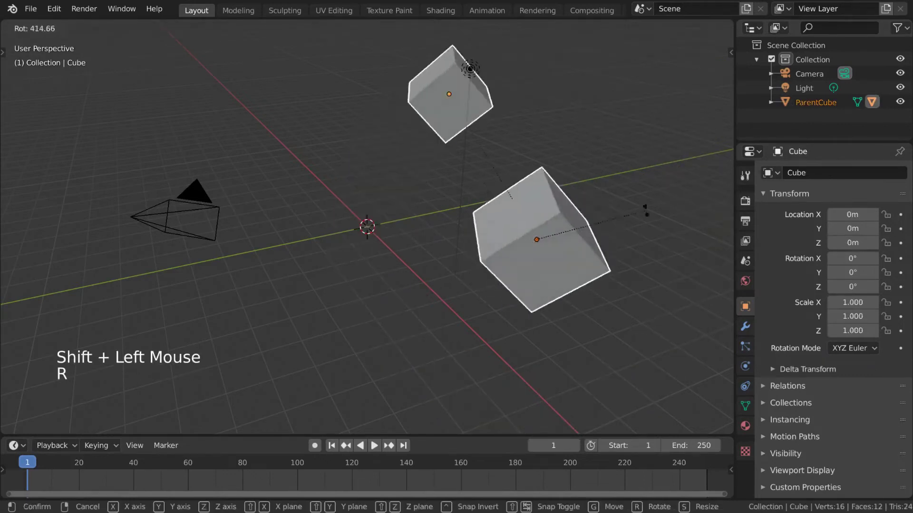
right_click(426, 190)
left_click(396, 212)
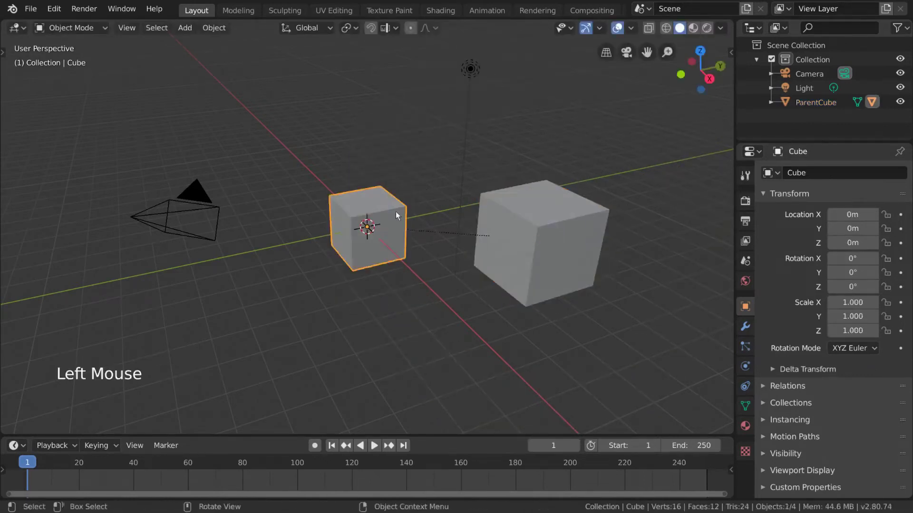
key("r")
key("g")
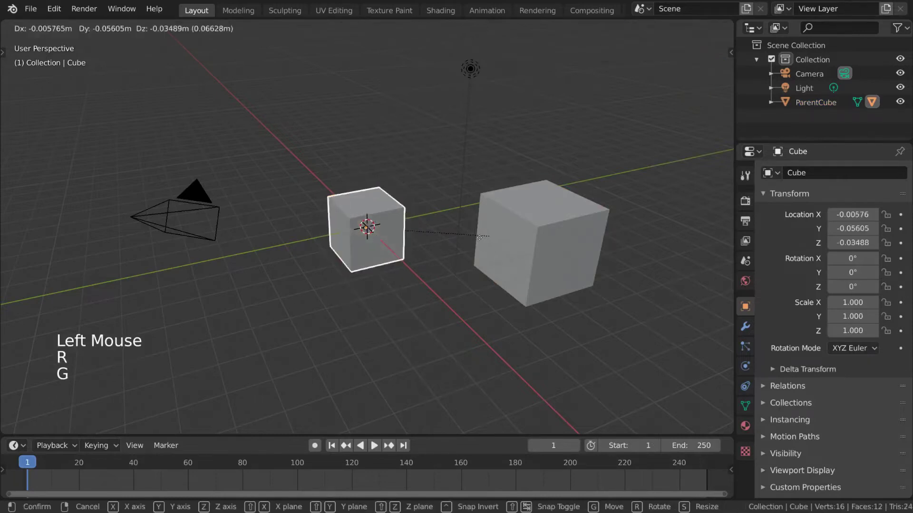
right_click(496, 198)
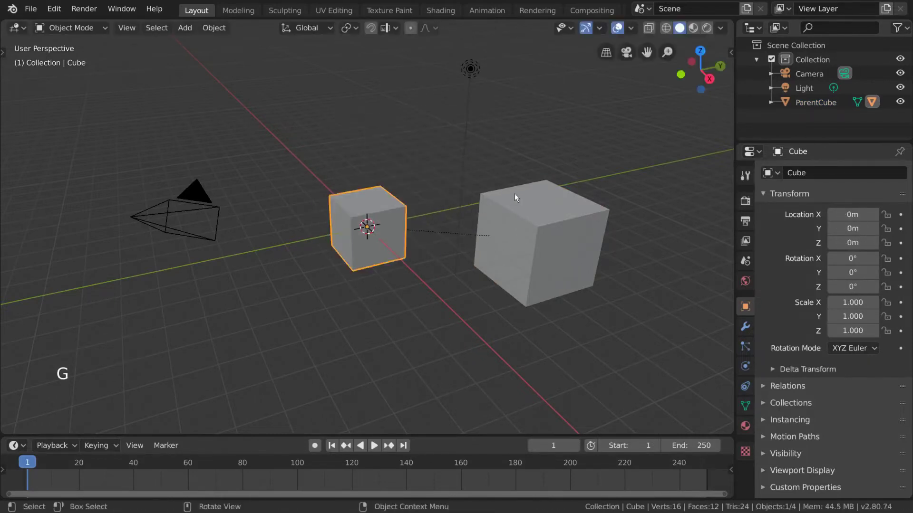
Step: Move the small cube and ParentCube freely in turn, ending with another move of the small cube
key("g")
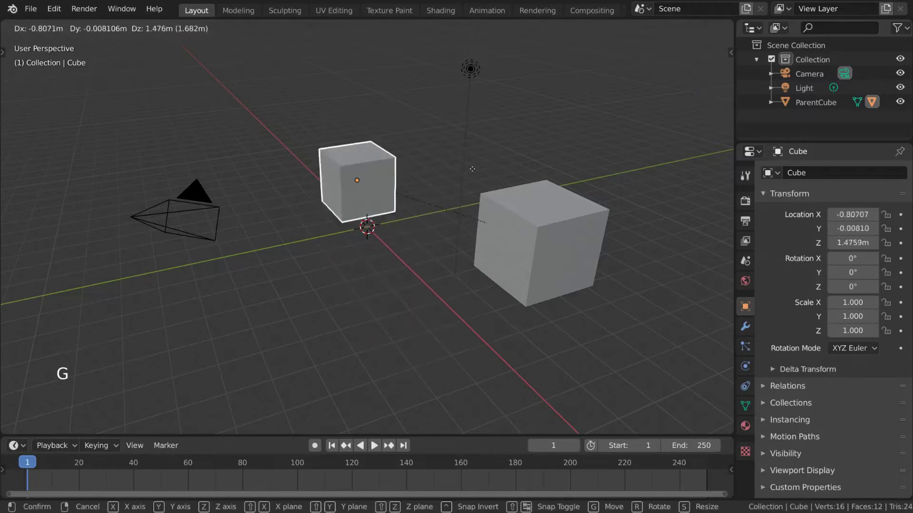
left_click(504, 172)
left_click(516, 224)
key("g")
left_click(349, 267)
left_click(350, 267)
key("g")
left_click(261, 329)
Step: Move ParentCube to about X 2.58 m, Y 6.35 m, Z 0.41 m, and reposition the small cube in front of it
left_click(517, 294)
key("g")
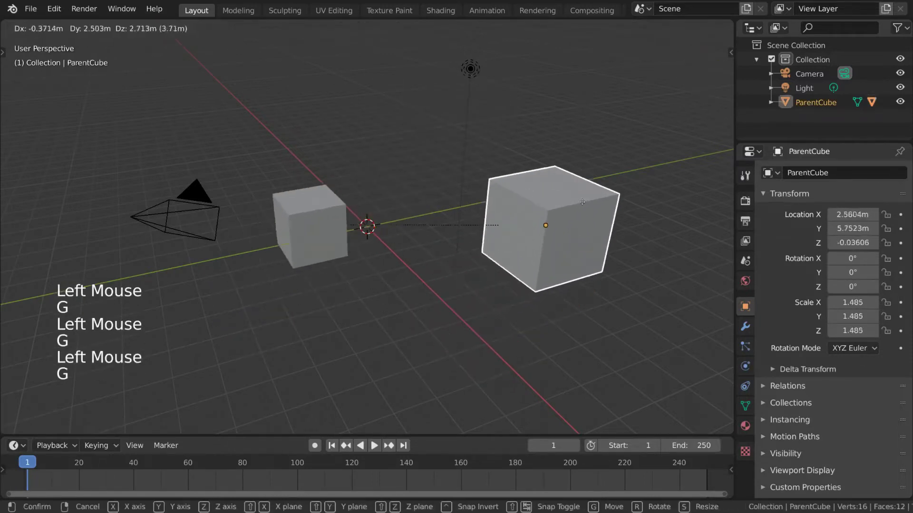
left_click(578, 190)
left_click(361, 220)
key("g")
left_click(441, 269)
Step: Move ParentCube to about X 1.99 m, Y 4.86 m, Z 0.29 m, carrying its child along
left_click(573, 201)
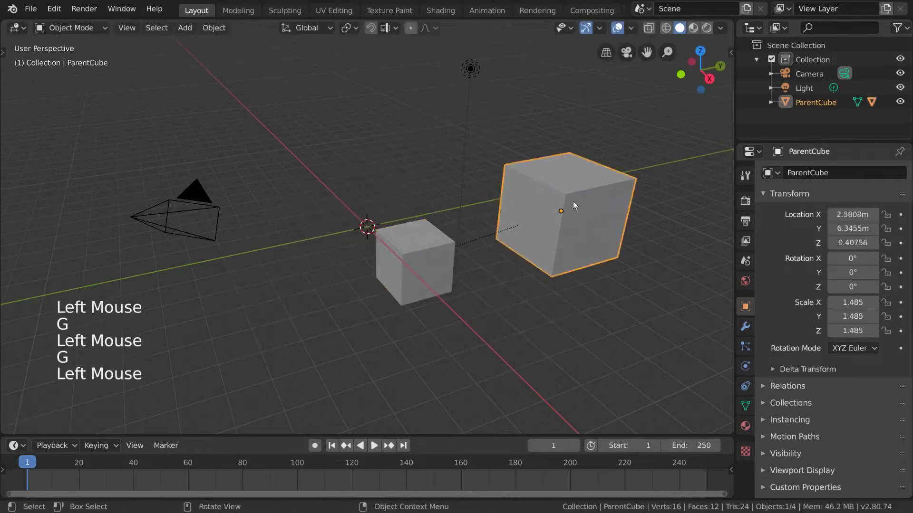
key("g")
left_click(578, 196)
key("g")
left_click(533, 214)
Step: Expand ParentCube in the Outliner and move its child Cube to about X 2.15 m, Y 0.79 m, Z -3.31 m
left_click(770, 102)
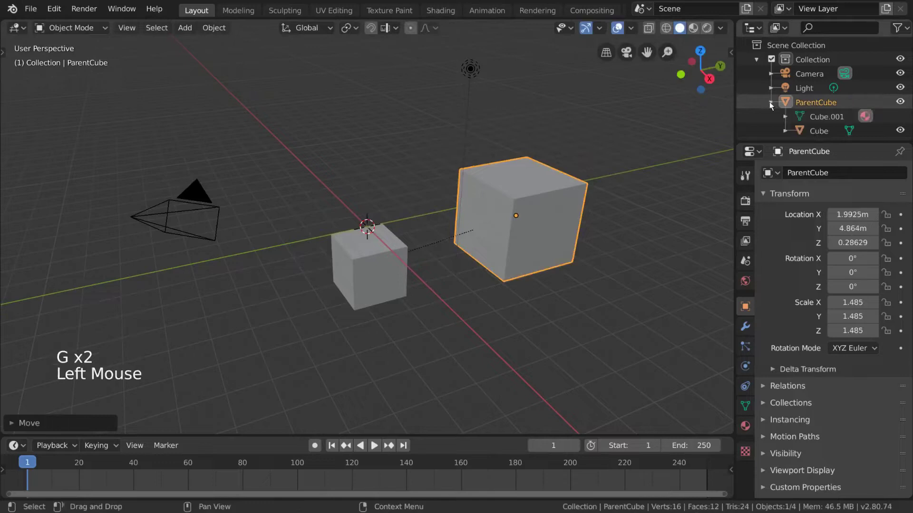
scroll(769, 105, "down", 2)
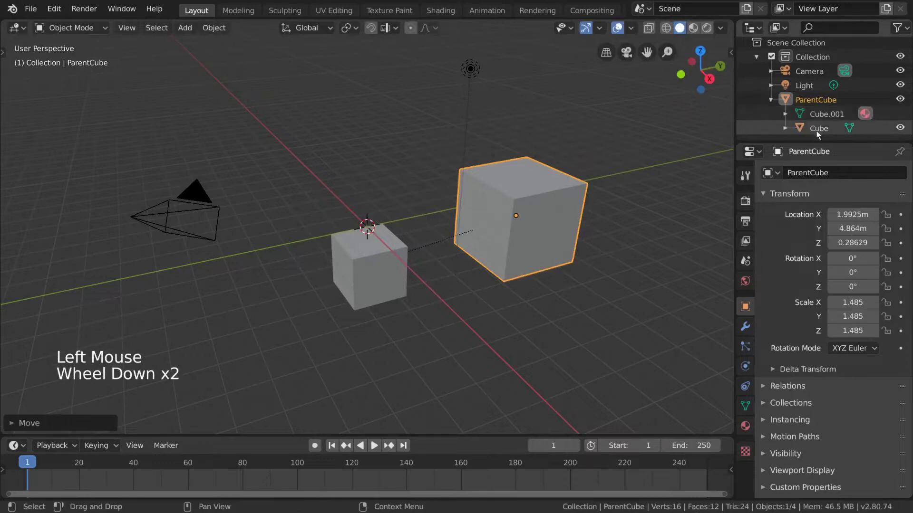
left_click(390, 252)
key("g")
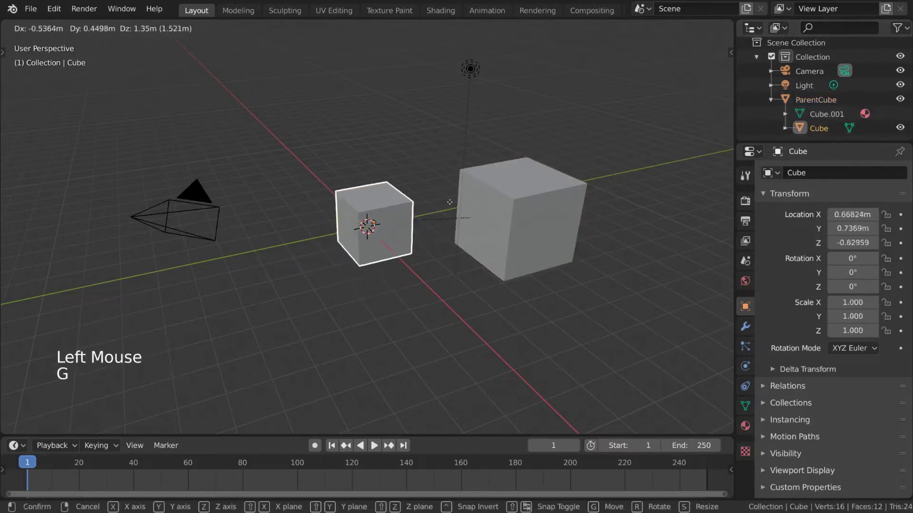
left_click(430, 238)
key("g")
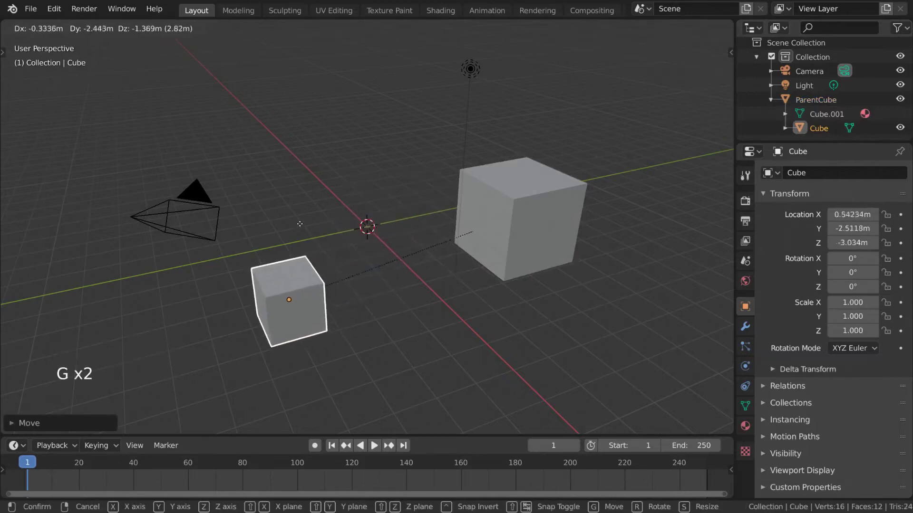
left_click(402, 235)
Step: Add a new mesh cube at the 3D cursor, leaving it at the world origin
left_click(185, 28)
mouse_move(204, 43)
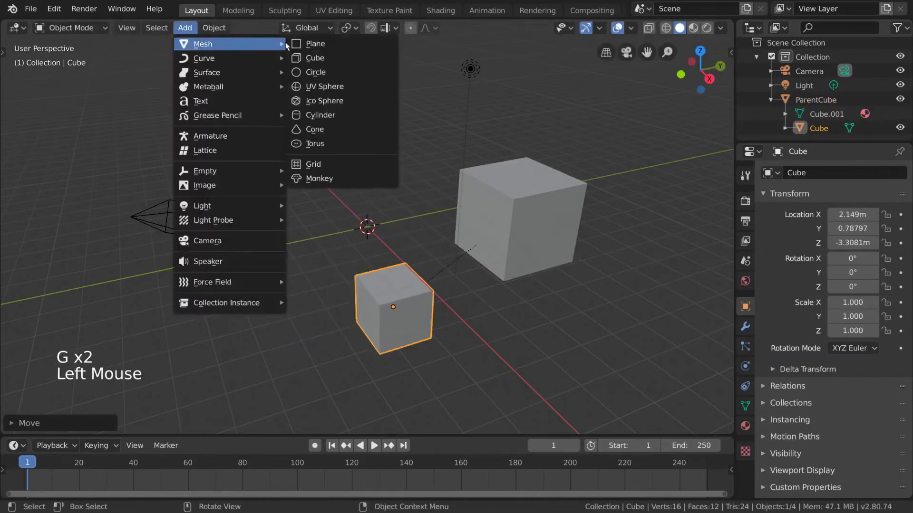
left_click(329, 55)
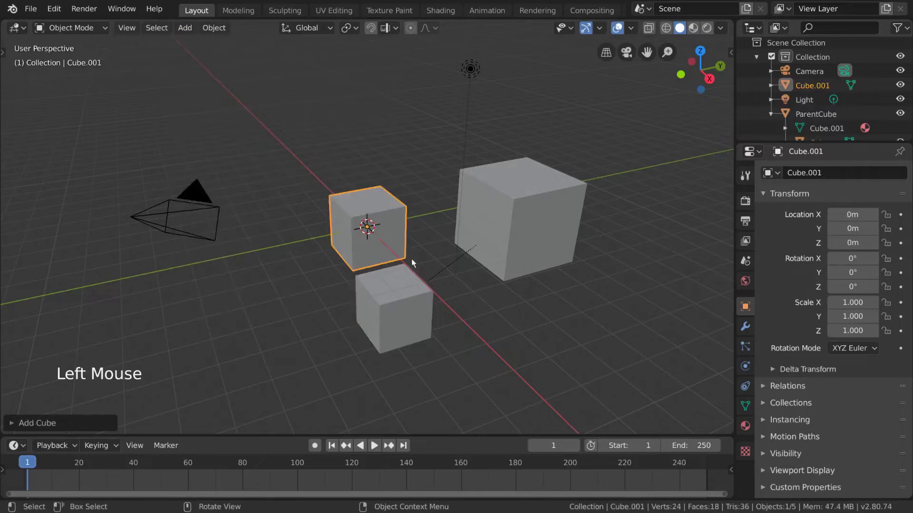
key("g")
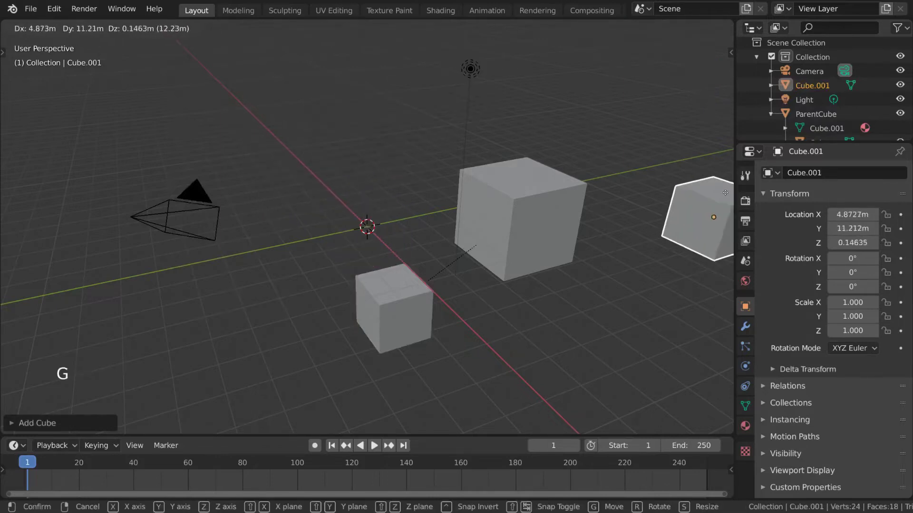
key("Escape")
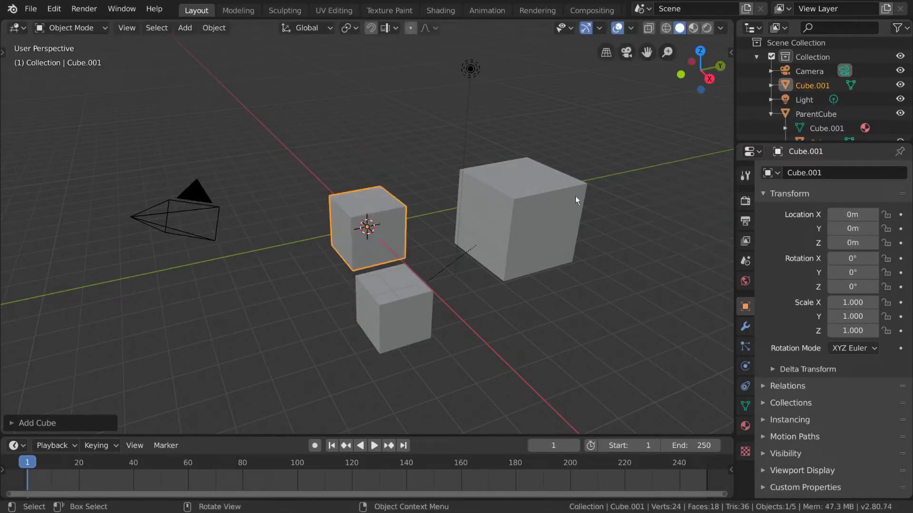
Step: Parent the new cube at the origin to ParentCube with the Object parent type, selecting ParentCube last
left_click(489, 182, "shift")
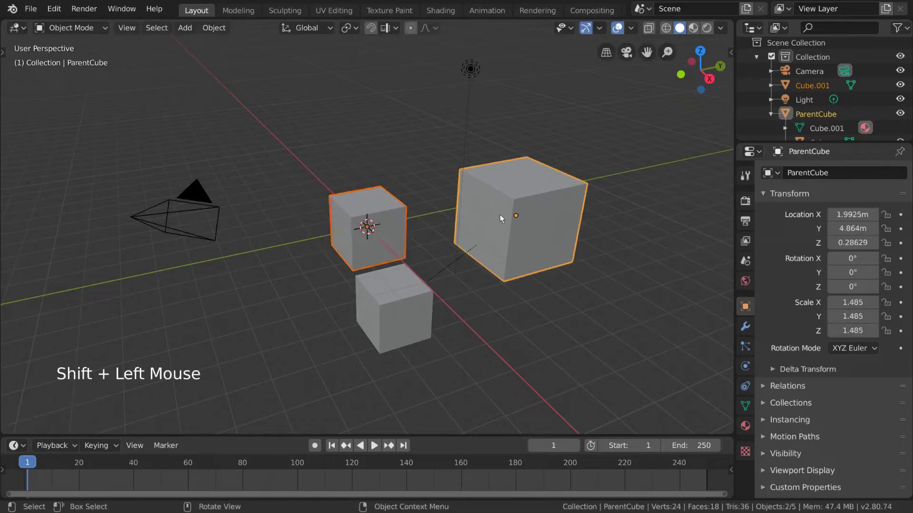
right_click(591, 189)
mouse_move(547, 225)
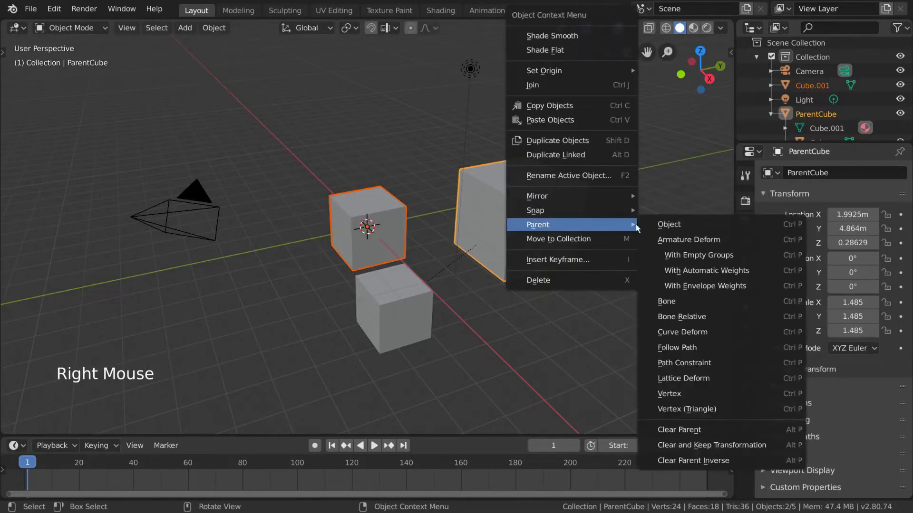
left_click(661, 224)
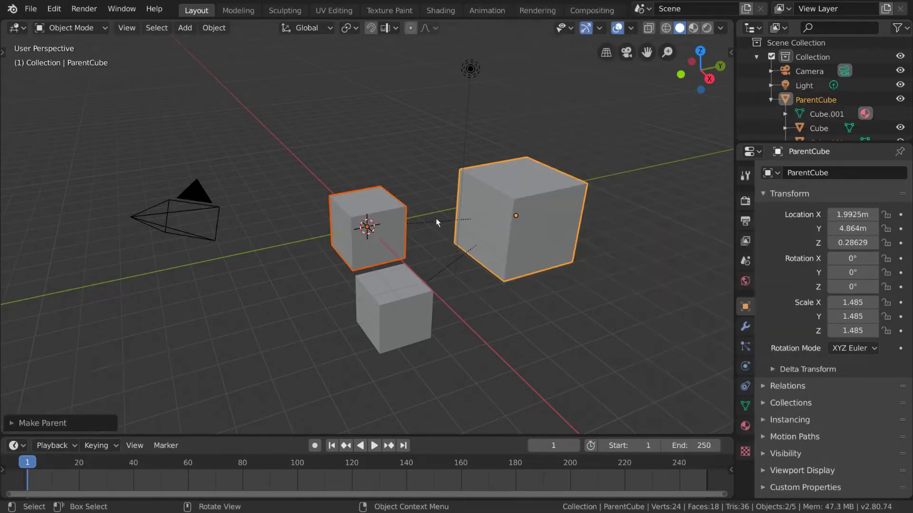
Step: Check both child cubes in the Outliner hierarchy and try rotating ParentCube to test whether they follow
scroll(785, 102, "down", 4)
left_click(814, 117)
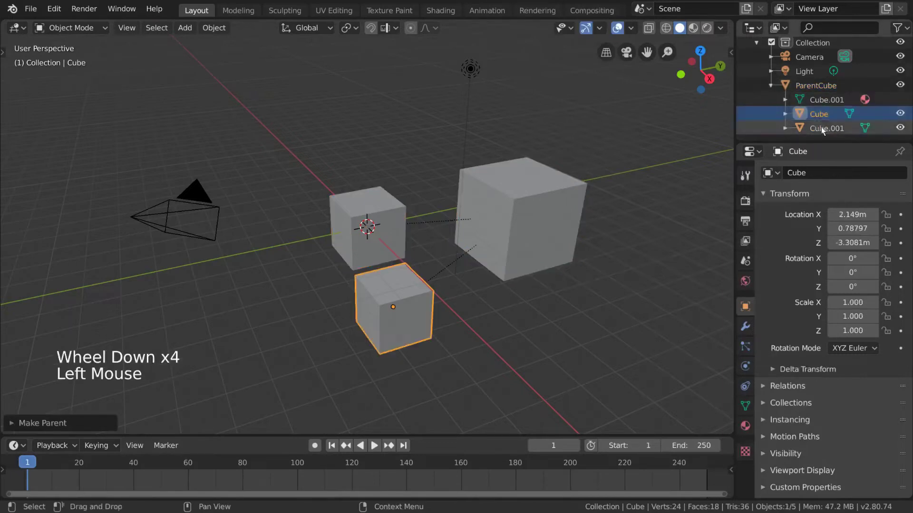
left_click(820, 128)
left_click(551, 236)
key("r")
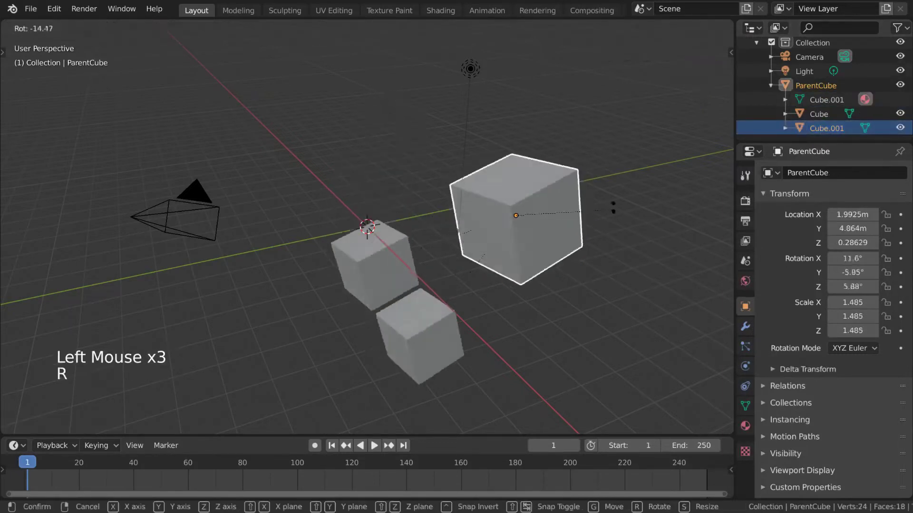
right_click(601, 258)
Step: Duplicate the child cube at the origin and place the copy at about X -0.39 m, Y -3.17 m, Z -1.86 m
left_click(385, 225)
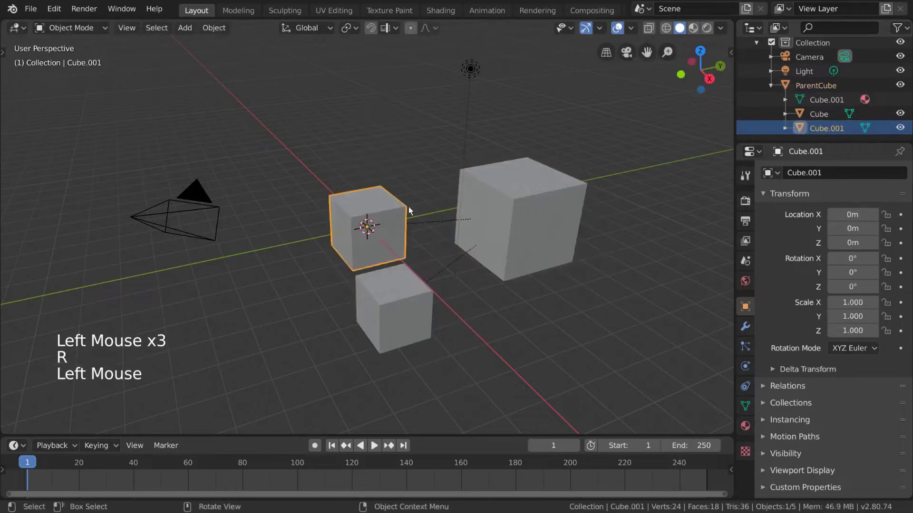
key("shift+d")
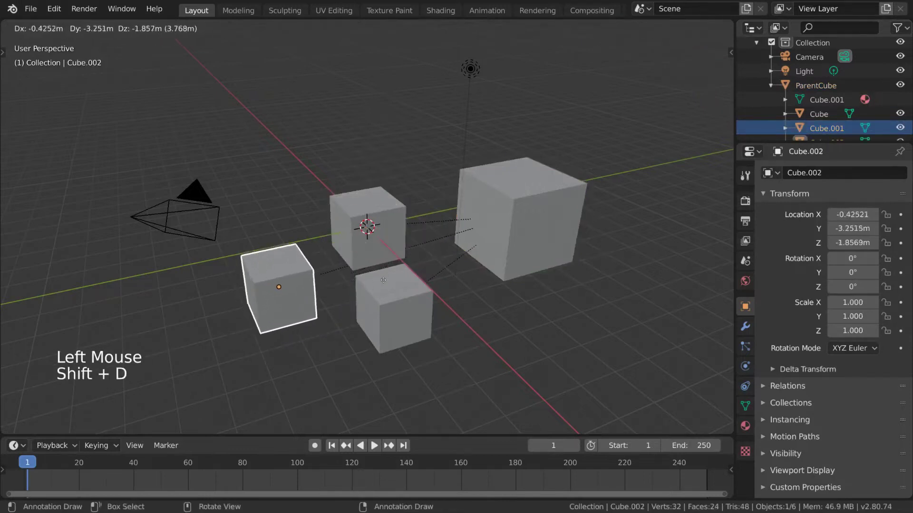
left_click(415, 245)
scroll(827, 109, "down", 4)
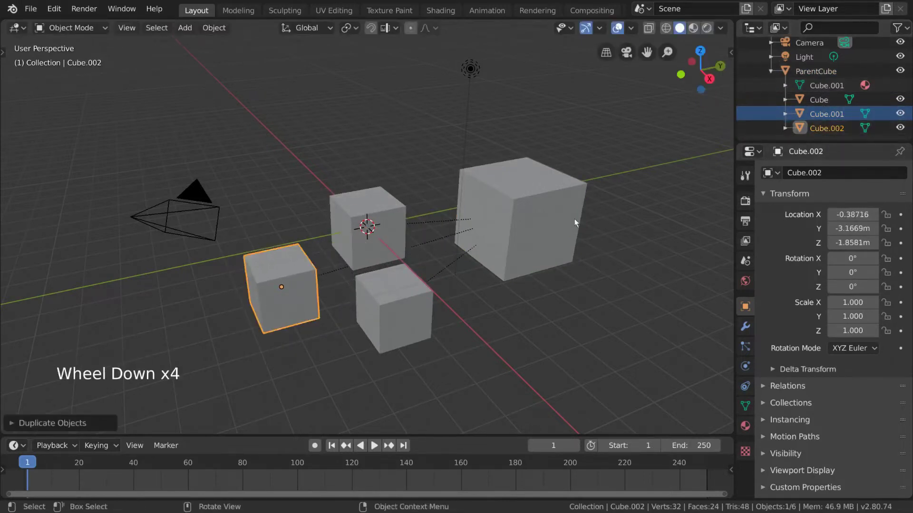
Step: Try rotating ParentCube to test whether the duplicated child cube follows along with the others
left_click(345, 250)
left_click(468, 250)
key("r")
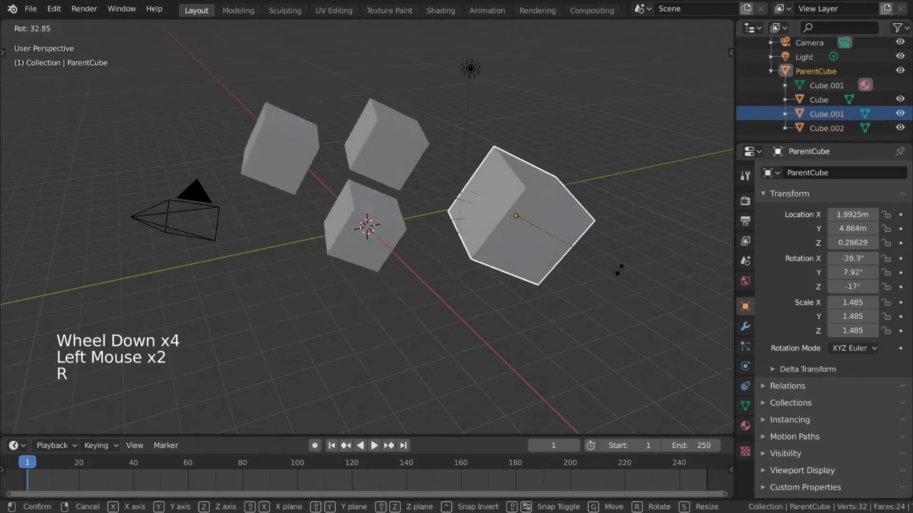
key("Escape")
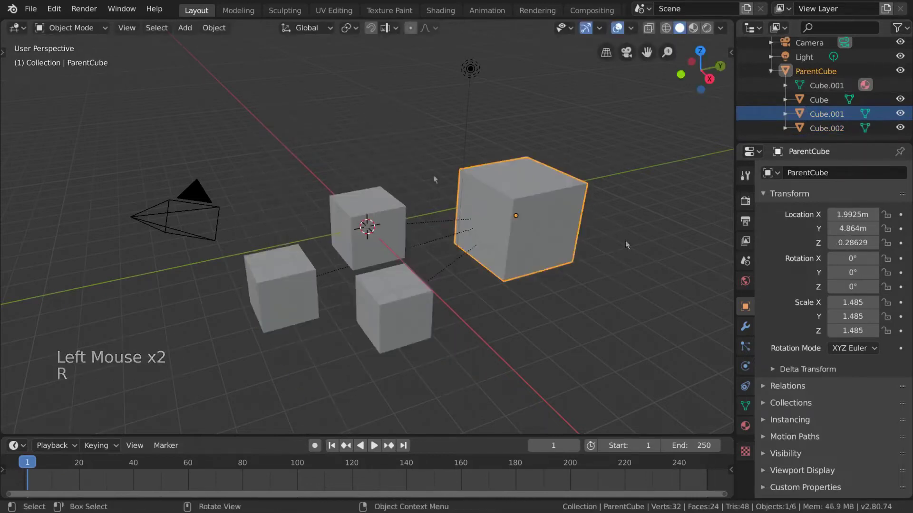
Step: Duplicate ParentCube and place the copy at about X -2.86 m, Y -1.77 m, Z 3.82 m
key("shift+d")
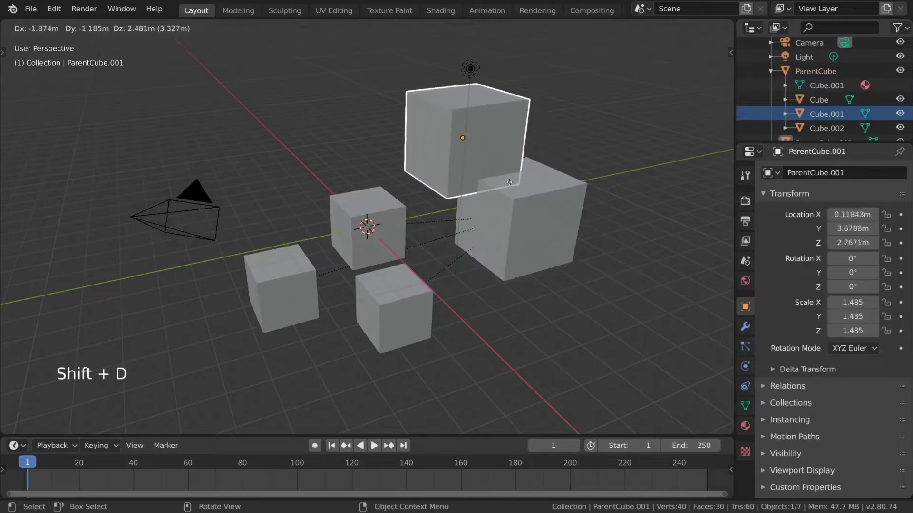
left_click(340, 157)
Step: Rename the original ParentCube as DaddyCube1 and its duplicate as DaddyCube2
left_click(539, 216)
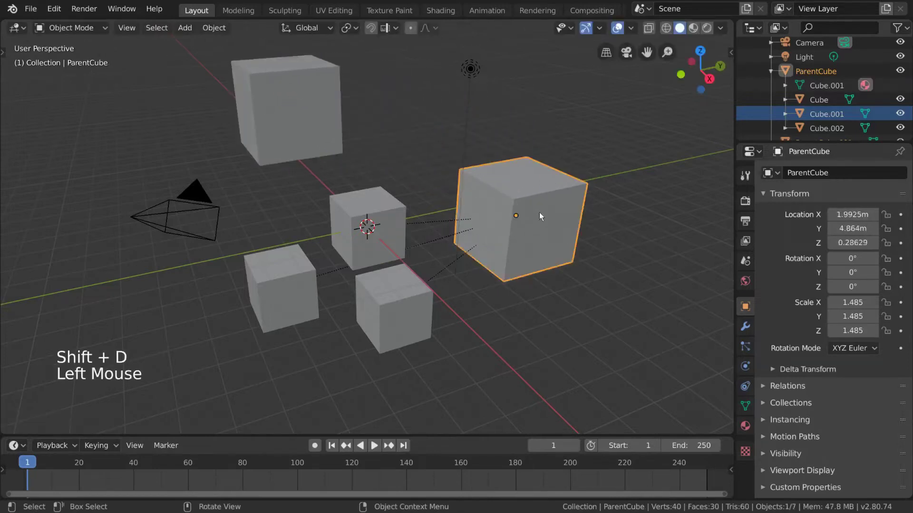
left_click(837, 180)
type("DaddyCube1")
key("Return")
left_click(326, 88)
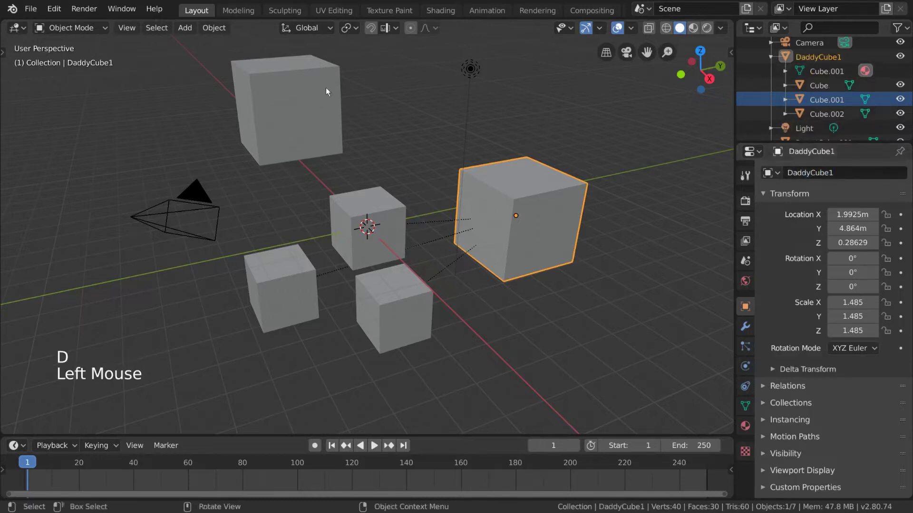
left_click(814, 178)
type("DaddyCube2")
key("Return")
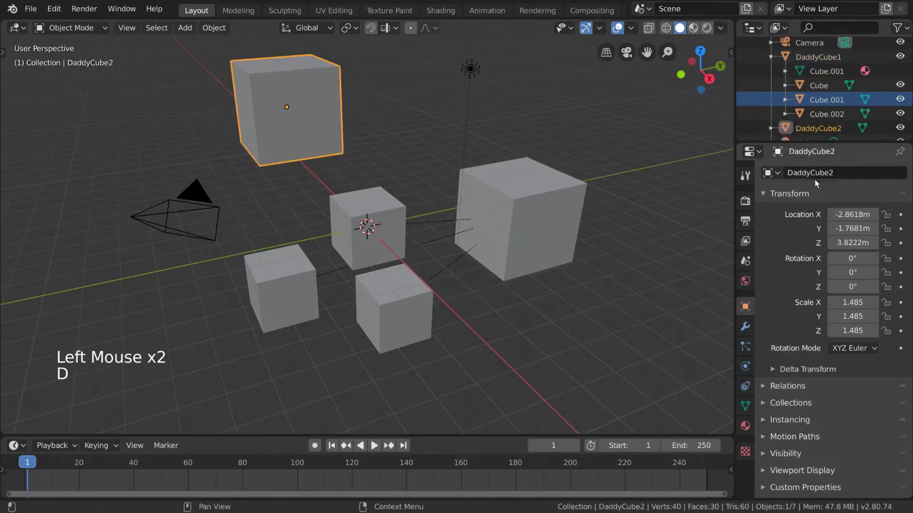
Step: Parent the three small child cubes to DaddyCube2 using Object parenting
left_click(367, 231)
left_click(377, 294, "shift")
left_click(309, 132, "shift")
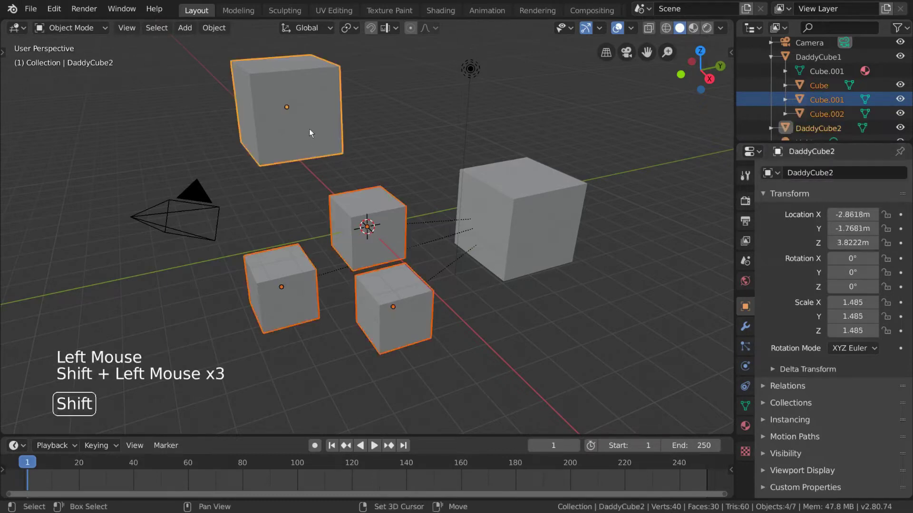
right_click(356, 132)
mouse_move(373, 224)
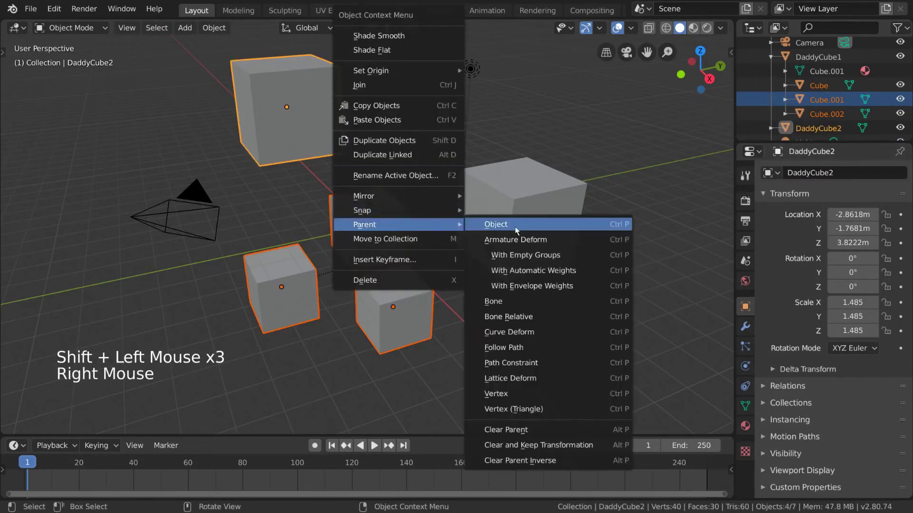
left_click(514, 227)
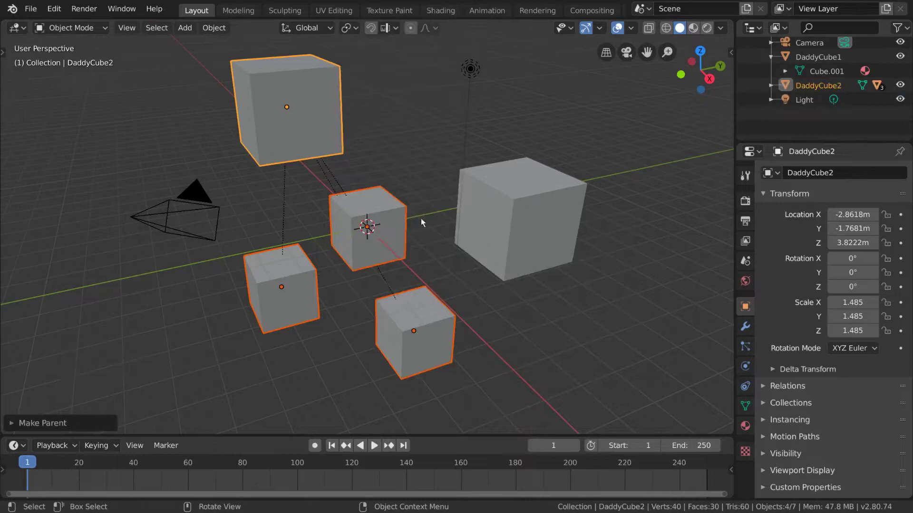
Step: Try moving and rotating DaddyCube1 to test whether the small cubes still follow it
left_click(503, 201)
key("g")
key("r")
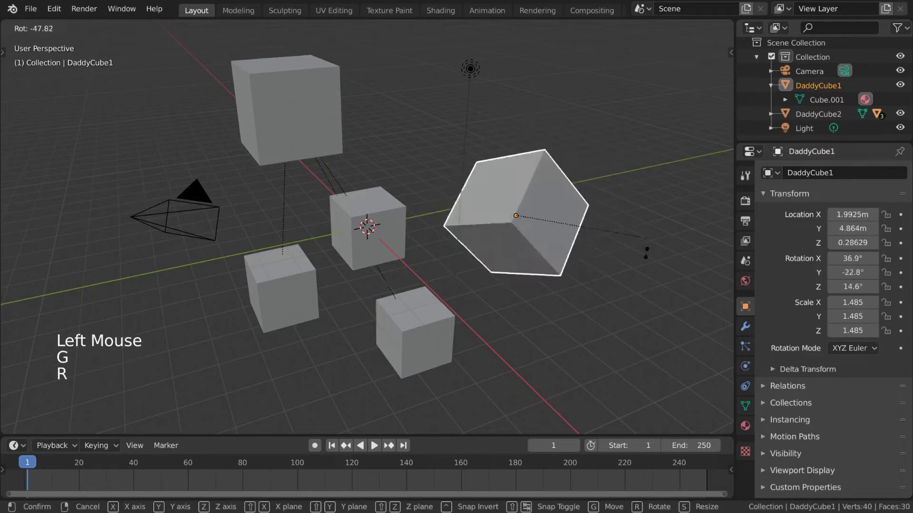
key("Escape")
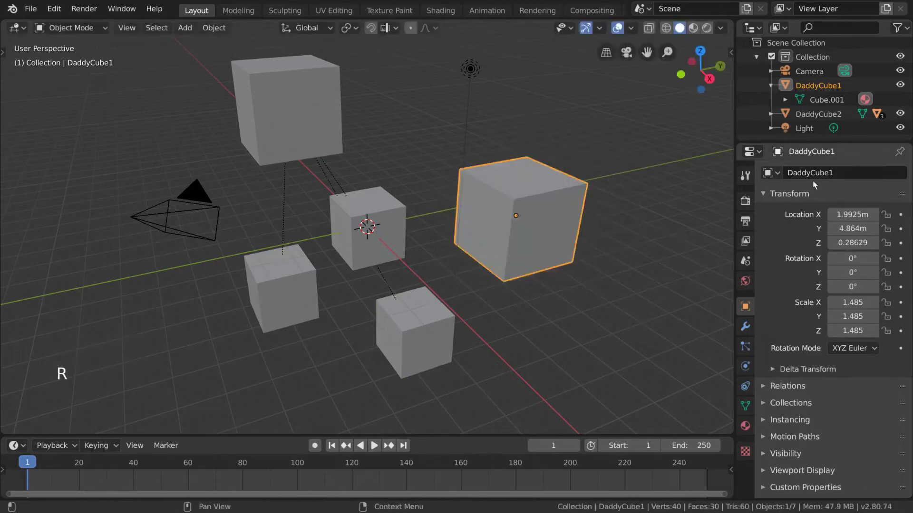
Step: Try rotating DaddyCube2 to test its hold on the small cubes, and expand its hierarchy to view its children
left_click(335, 115)
key("r")
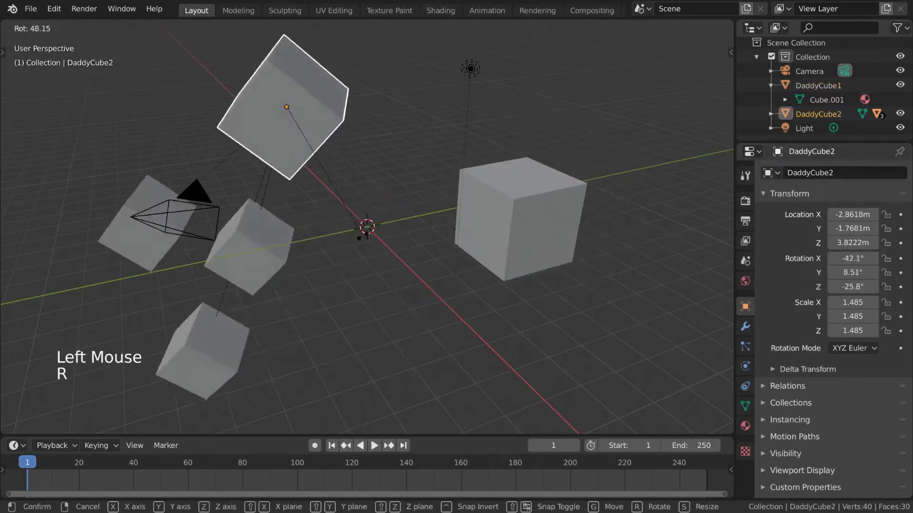
key("Escape")
left_click(771, 113)
scroll(770, 112, "down", 3)
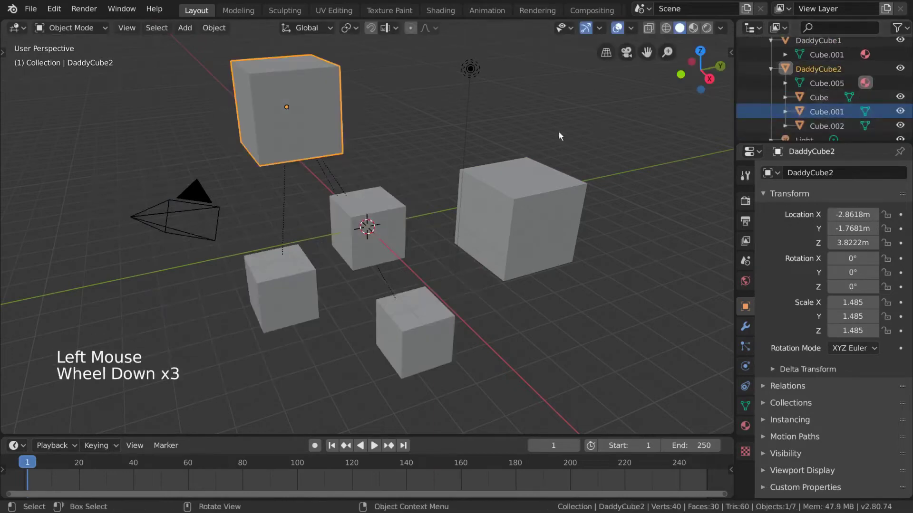
Step: Try rotating, moving and scaling DaddyCube2 to test which transforms its children inherit
key("r")
key("Escape")
key("g")
key("Escape")
key("s")
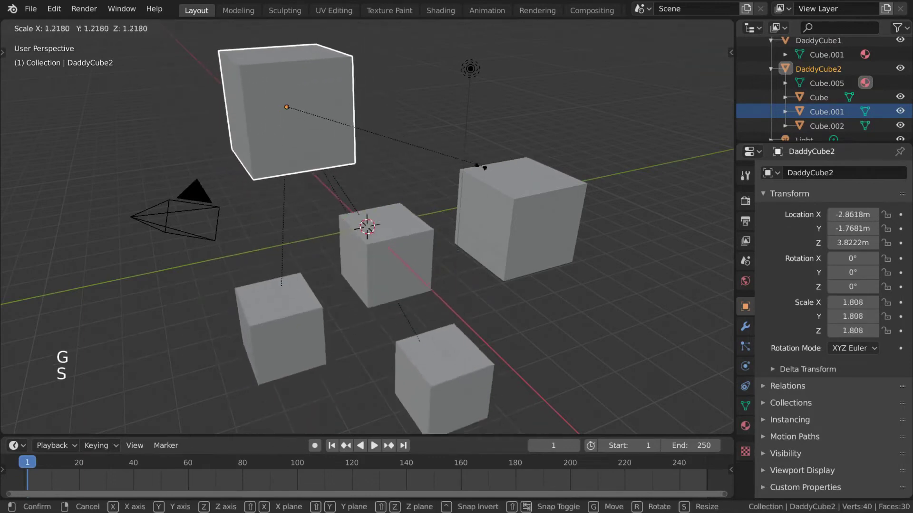
key("Escape")
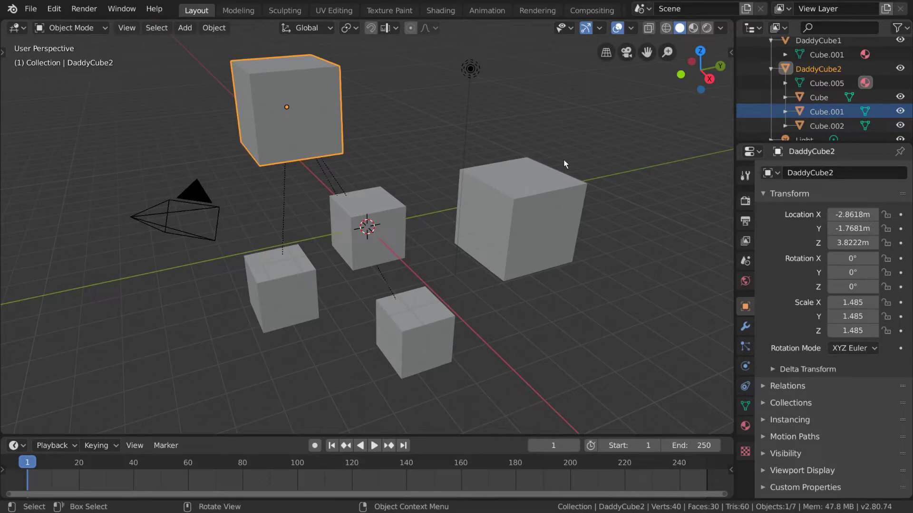
Step: Parent DaddyCube2 to DaddyCube1 using Object parenting
left_click(526, 191)
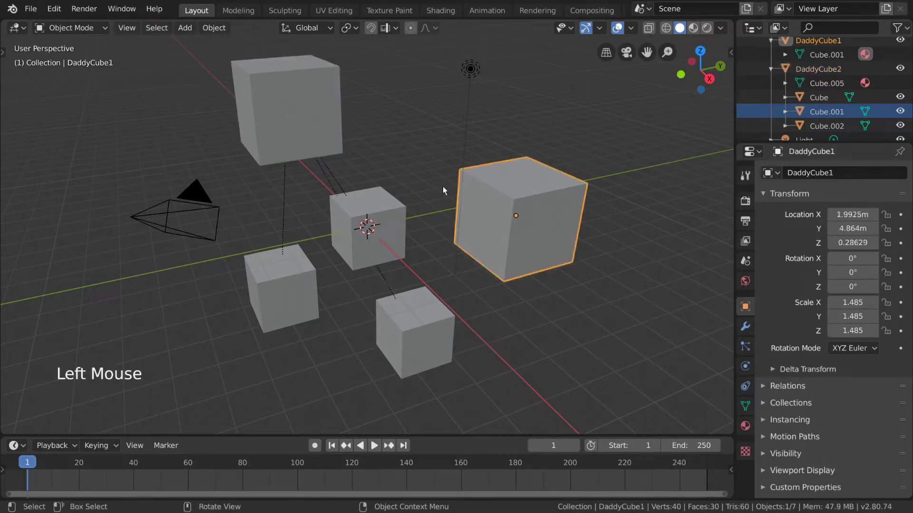
left_click(326, 125)
left_click(541, 194, "shift")
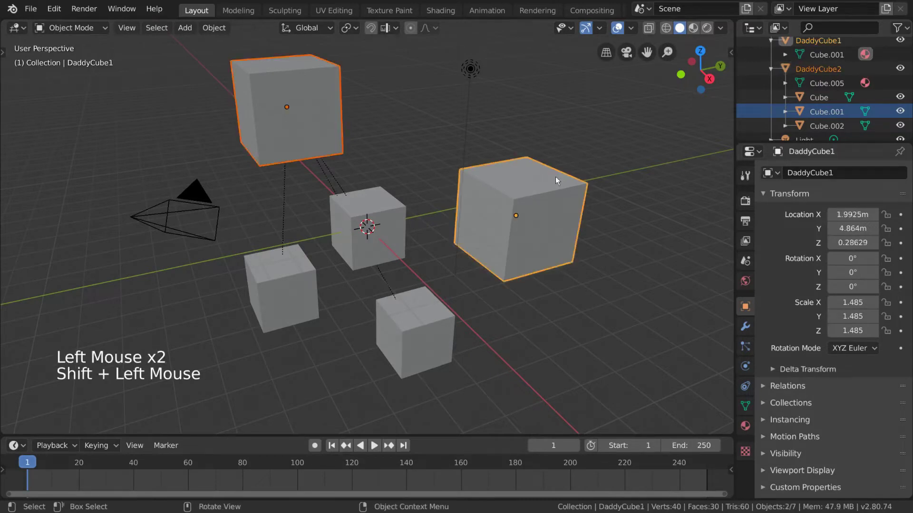
key("ctrl+p")
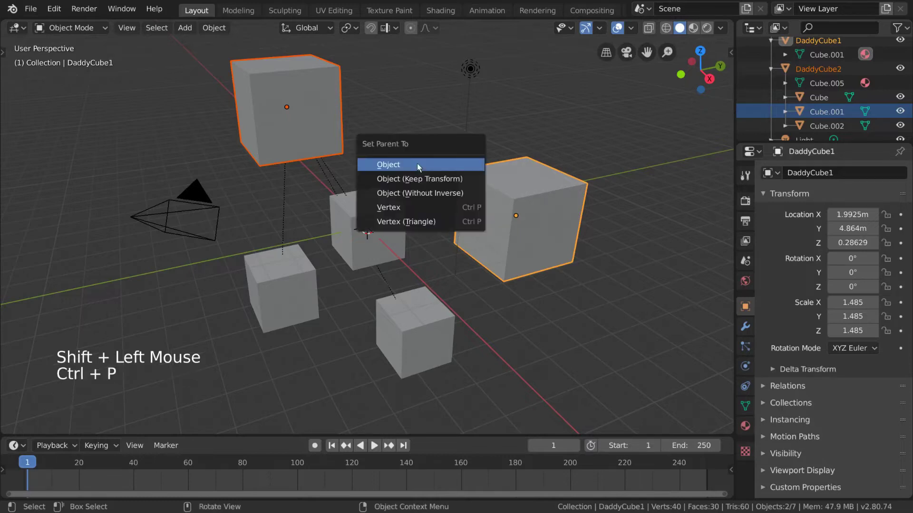
left_click(417, 163)
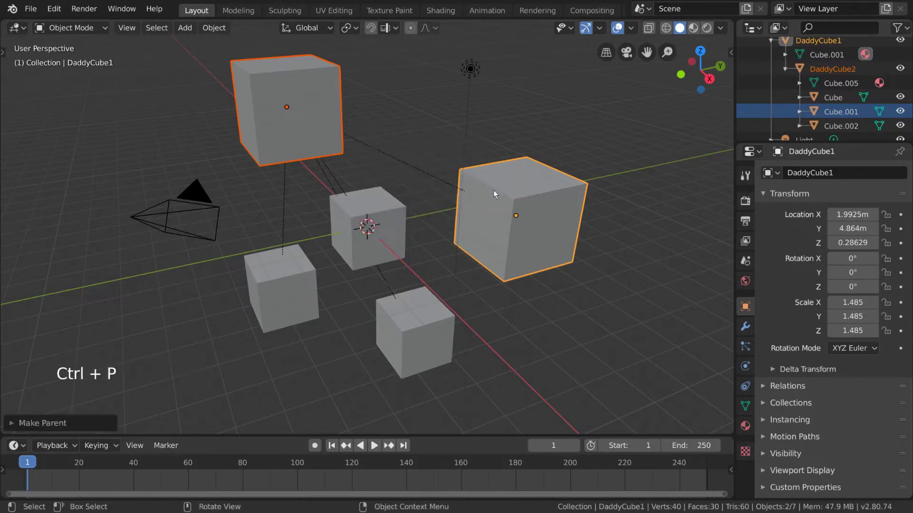
Step: Move DaddyCube1 to about X 1.99 m, Y 3.94 m, Z -0.45 m and try rotating it with its whole hierarchy
left_click(509, 201)
key("g")
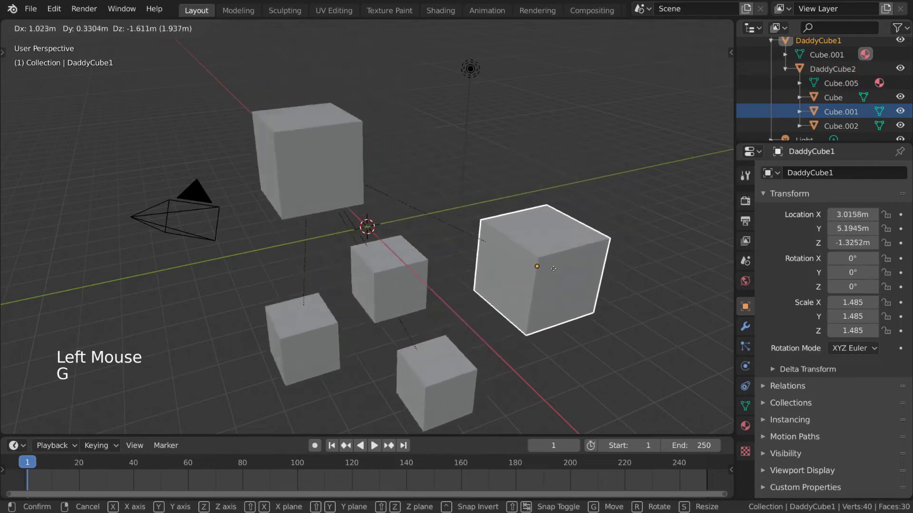
left_click(522, 240)
key("r")
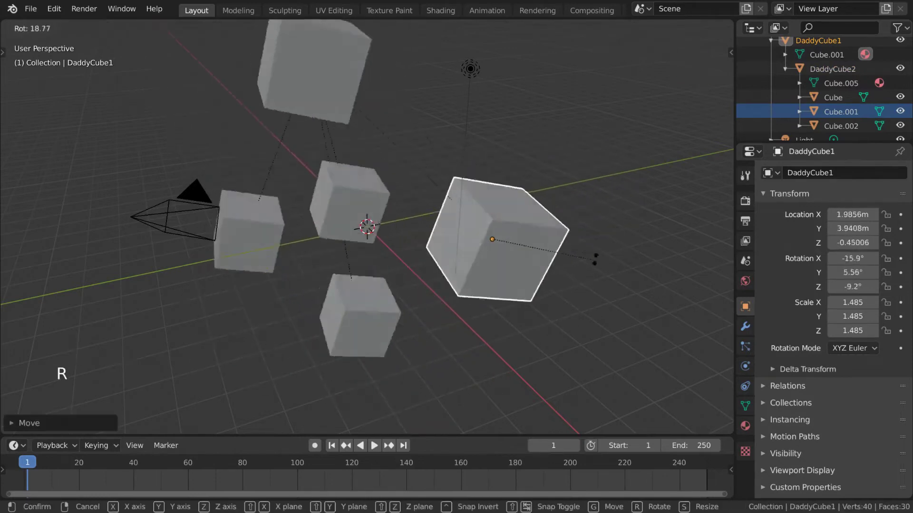
right_click(595, 259)
Step: Move DaddyCube2 to about X -2.97 m, Y -1.33 m, Z 4.38 m and trackball-rotate it to about X -52.9°, Y -25.5°, Z -30°
left_click(275, 152)
key("r")
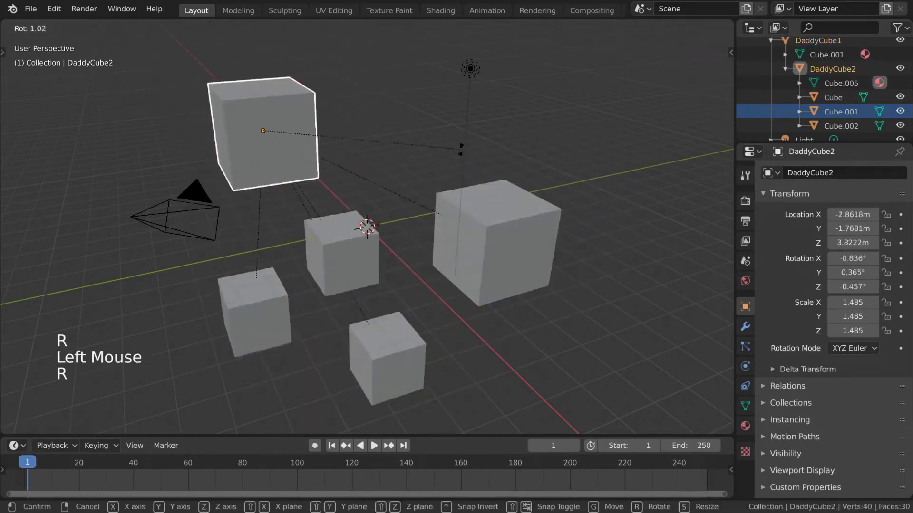
key("g")
key("r")
left_click(576, 230)
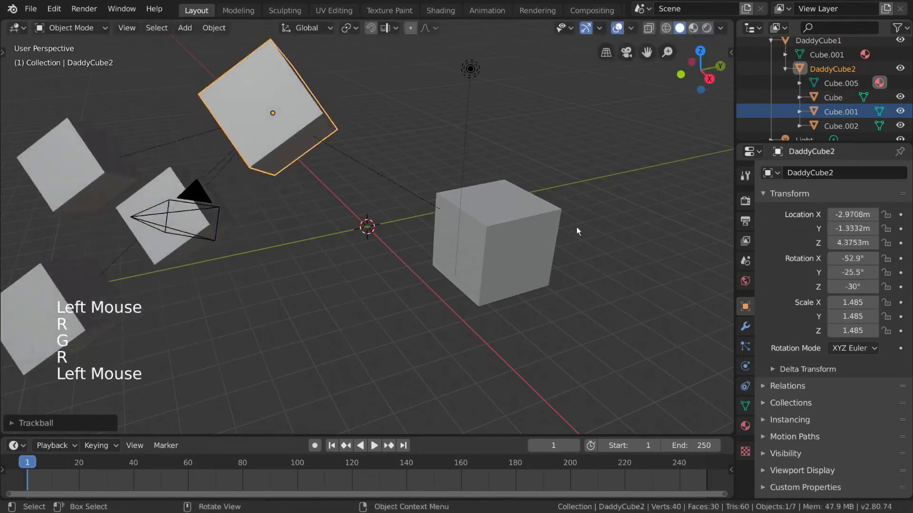
Step: Rotate DaddyCube1 to about X 20.2°, Y -11.1°, Z 9.61° and move DaddyCube2 up above the world origin
left_click(534, 244)
key("r")
left_click(376, 233)
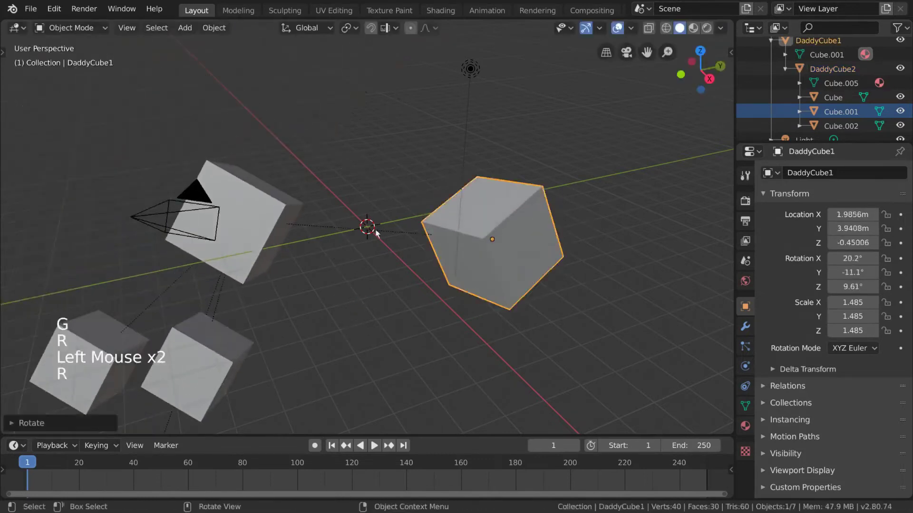
left_click(276, 236)
key("g")
left_click(405, 146)
Step: Move DaddyCube1 to about X 1.61 m, Y 4.34 m, Z 0.57 m and rotate it to about X 17.2°, Y -9.19°, Z 8.38°
left_click(478, 237)
key("g")
left_click(485, 206)
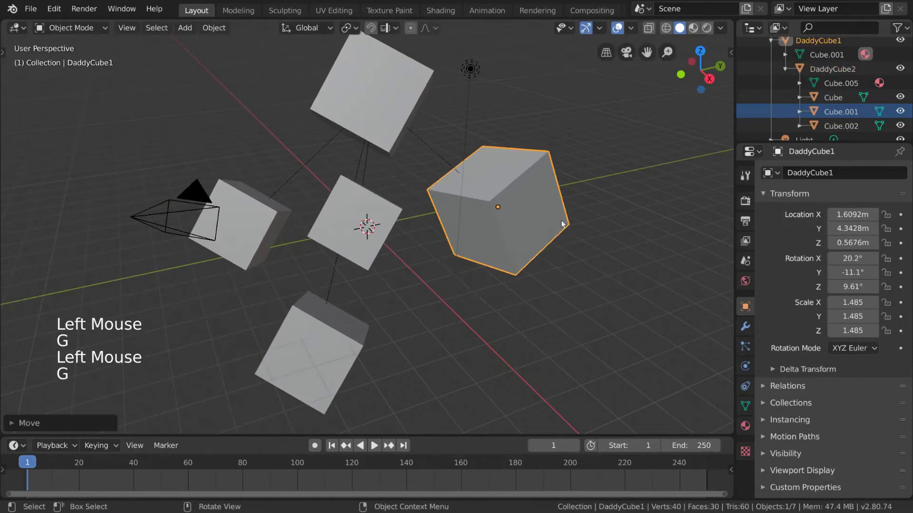
key("r")
left_click(485, 254)
Step: Reposition the lowest child cube, Cube, and the middle child cube, Cube.001, independently beneath DaddyCube2
left_click(363, 225)
left_click(298, 332)
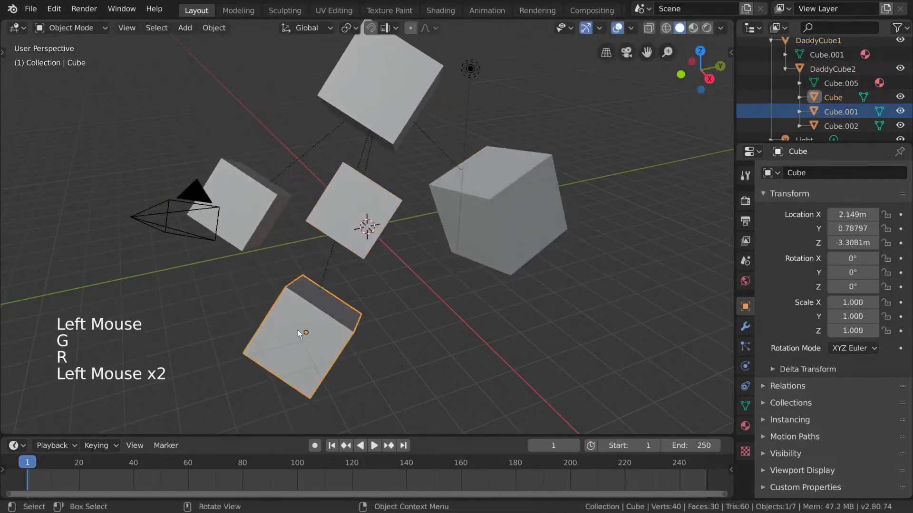
key("g")
left_click(358, 339)
left_click(340, 230)
key("g")
left_click(309, 257)
left_click(245, 199)
key("g")
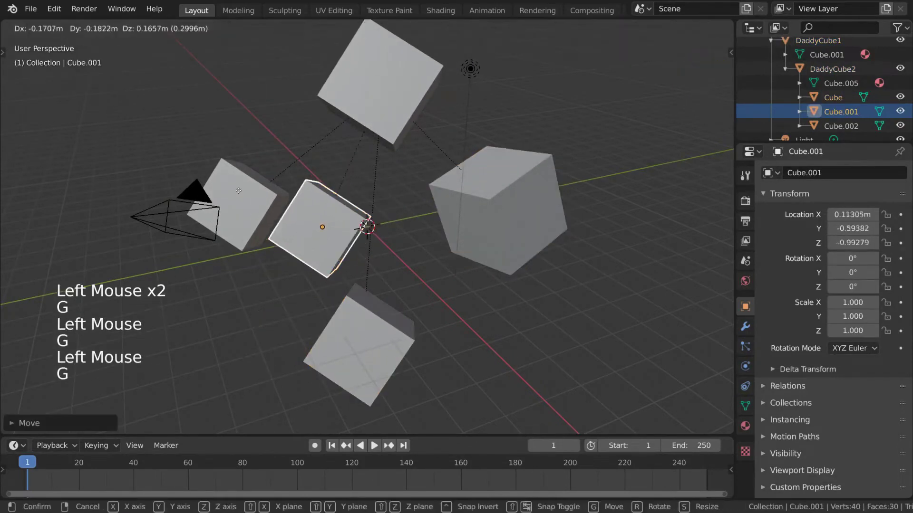
left_click(255, 186)
Step: Move the child cube nearest the camera farther outward and place Cube at about X 1.59 m, Y 3.14 m, Z -2.36 m
left_click(257, 194)
key("g")
left_click(205, 157)
middle_click_drag(412, 252, 536, 221)
left_click(335, 298)
key("g")
left_click(376, 316)
Step: Try to parent DaddyCube1 to its own descendant, Cube, using Object parenting
left_click(518, 218)
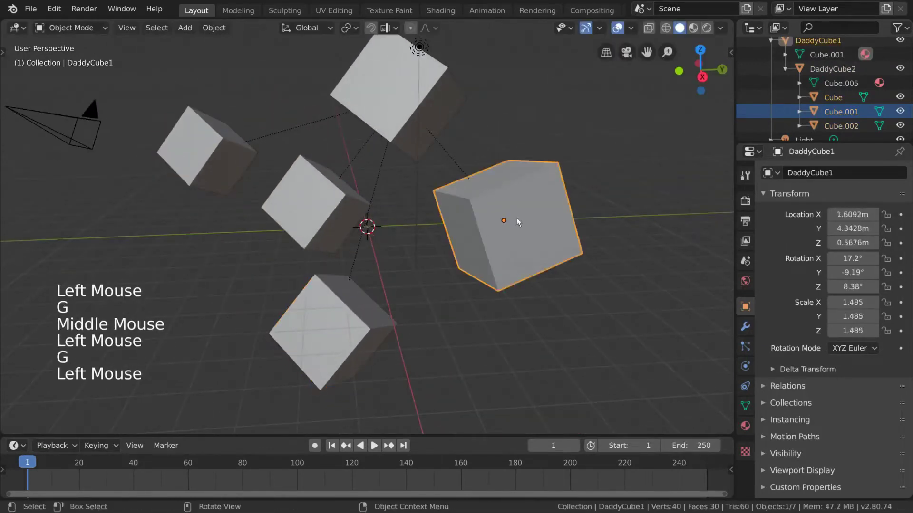
left_click(335, 328, "shift")
right_click(484, 250)
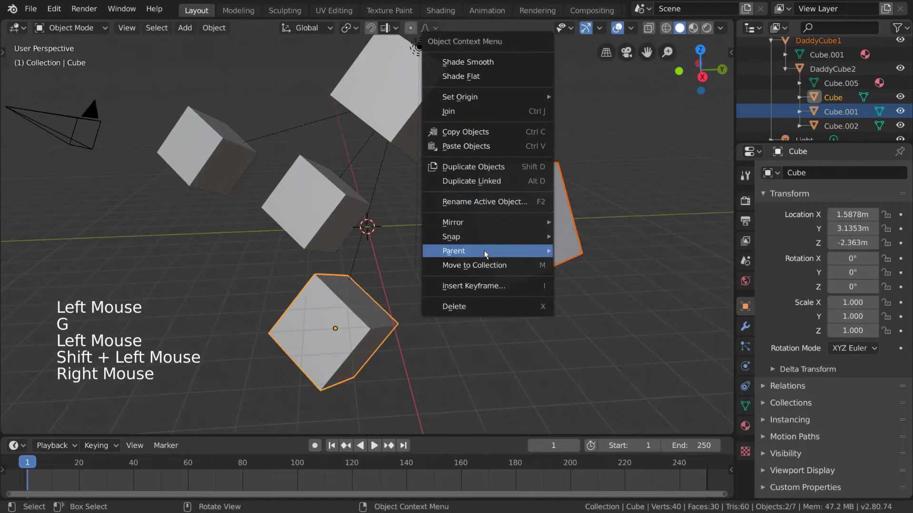
mouse_move(506, 250)
left_click(578, 249)
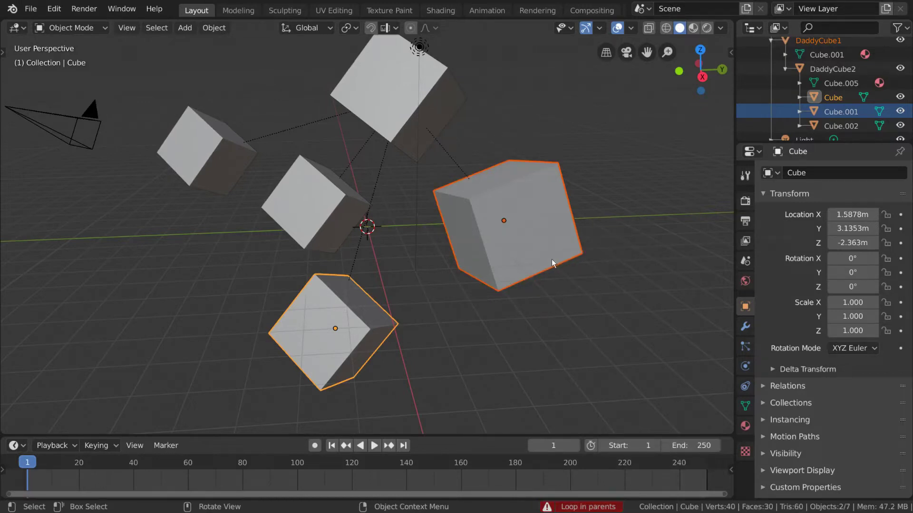
scroll(811, 54, "up", 1)
scroll(843, 119, "down", 2)
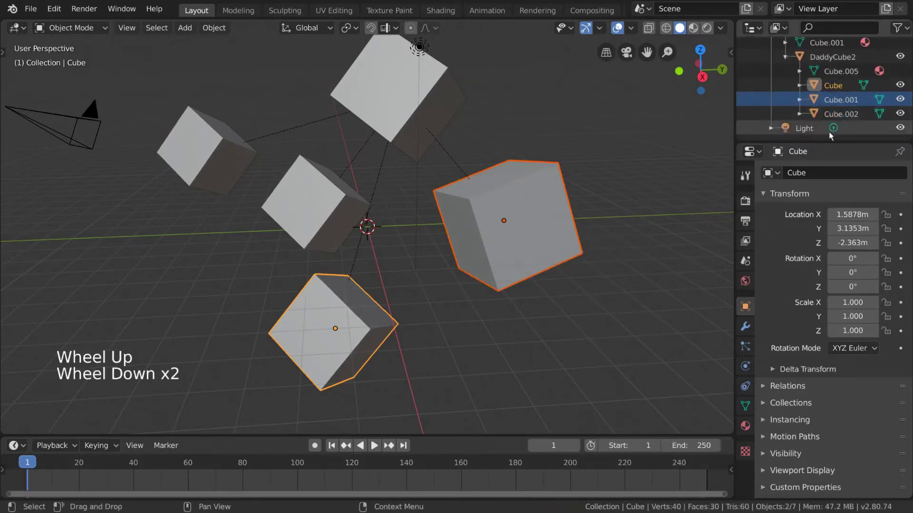
scroll(613, 262, "down", 1)
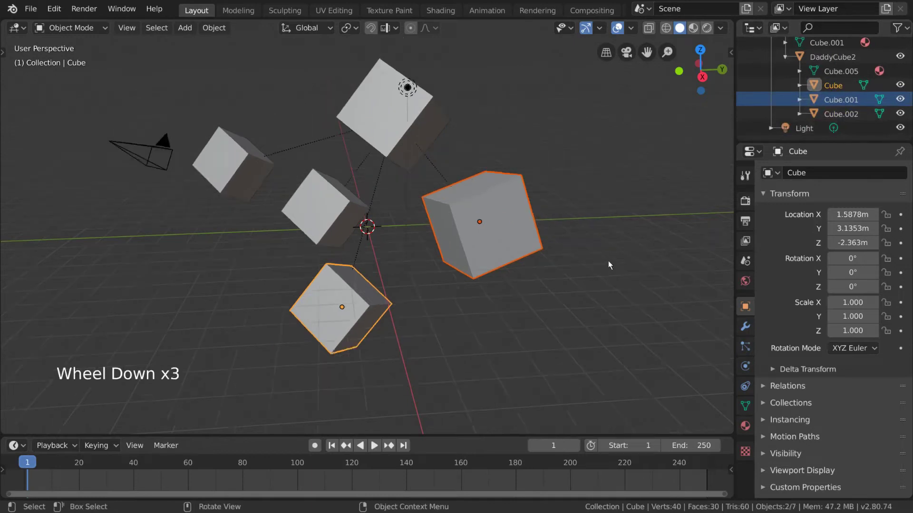
middle_click_drag(609, 263, 582, 272, "shift")
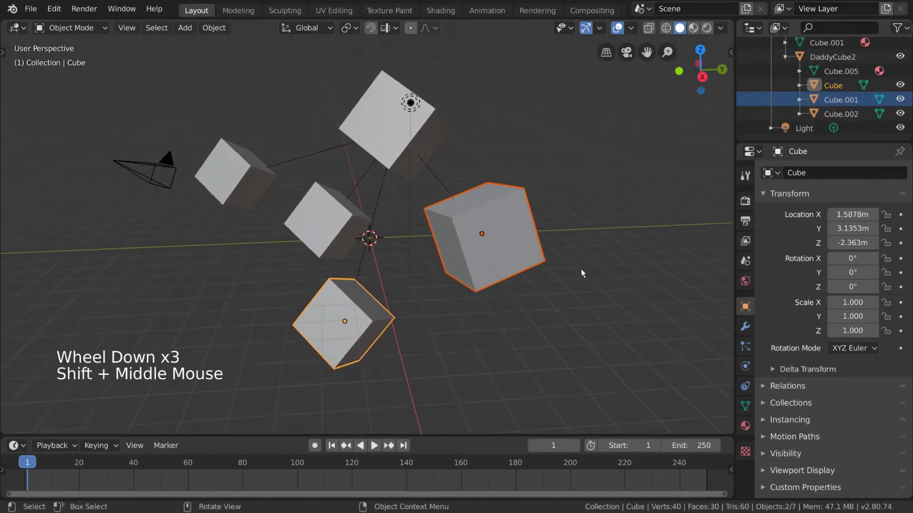
key("g")
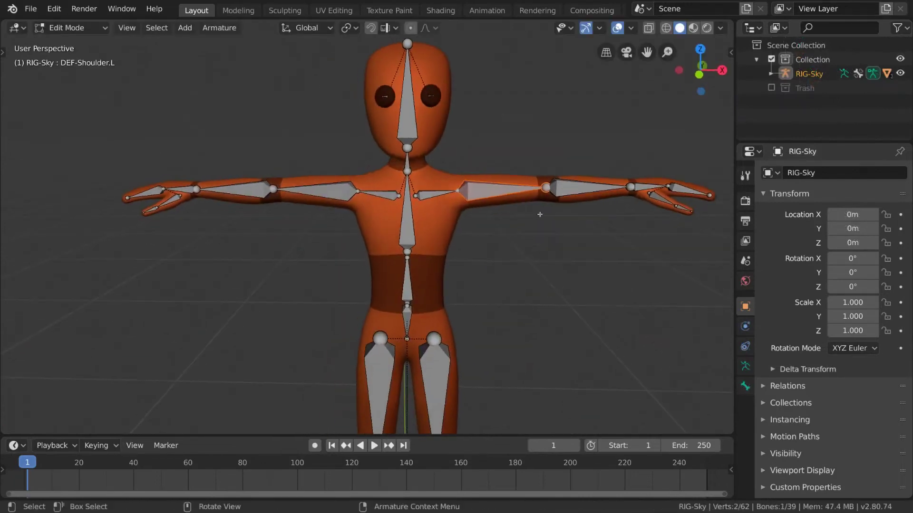
Step: Switch the RIG-Sky armature to Pose Mode and rotate the character's left forearm about the X axis
key("ctrl+Tab")
left_click(554, 172)
key("r")
key("x")
left_click(463, 167)
Step: Trackball-rotate the character's left upper arm so the arm swings forward and down
left_click(463, 170)
key("r")
key("r")
left_click(566, 231)
Step: Try rotating and scaling the DEF-Head bone to test how the head and eyes follow it
middle_click_drag(566, 230, 554, 294, "shift")
middle_click_drag(553, 295, 515, 296)
middle_click_drag(384, 222, 374, 187, "shift")
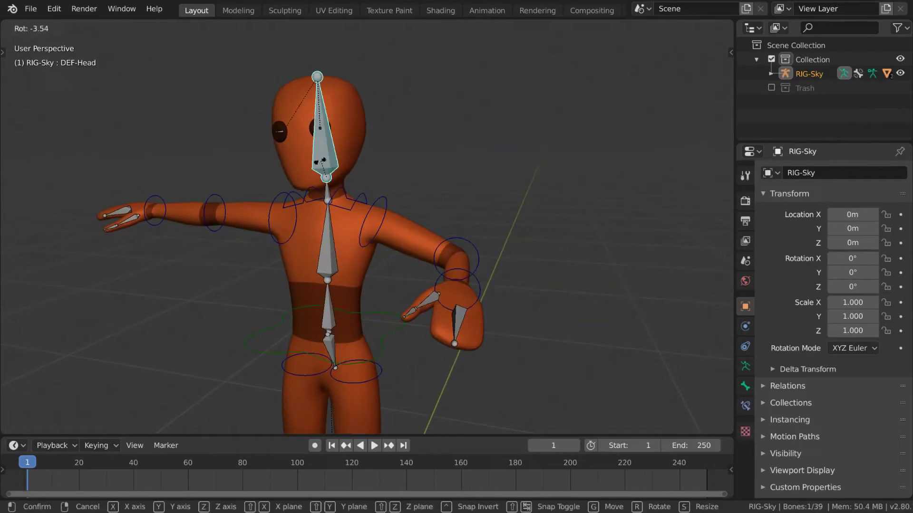
key("Escape")
left_click(273, 129)
key("g")
key("s")
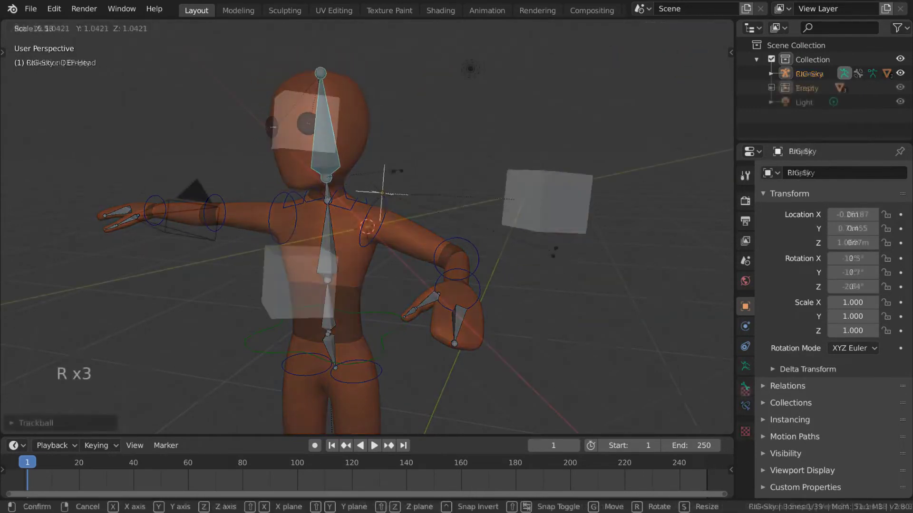
Step: Try trackball-rotating the Empty that parents the three cubes, and scale it to about 1.293
key("r")
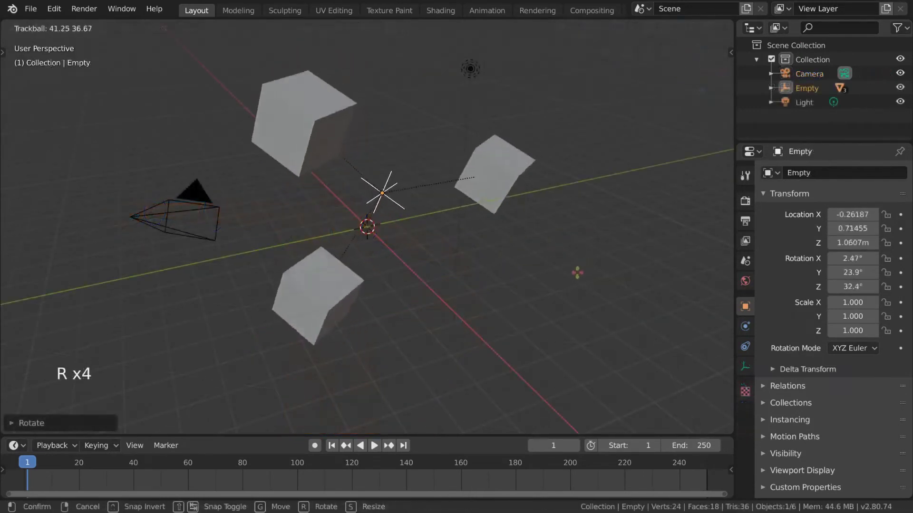
right_click(558, 259)
key("s")
left_click(612, 265)
Step: Rotate the Empty to about X -357°, Y -30.1°, Z 40.6° and scale it to about 1.014
key("r")
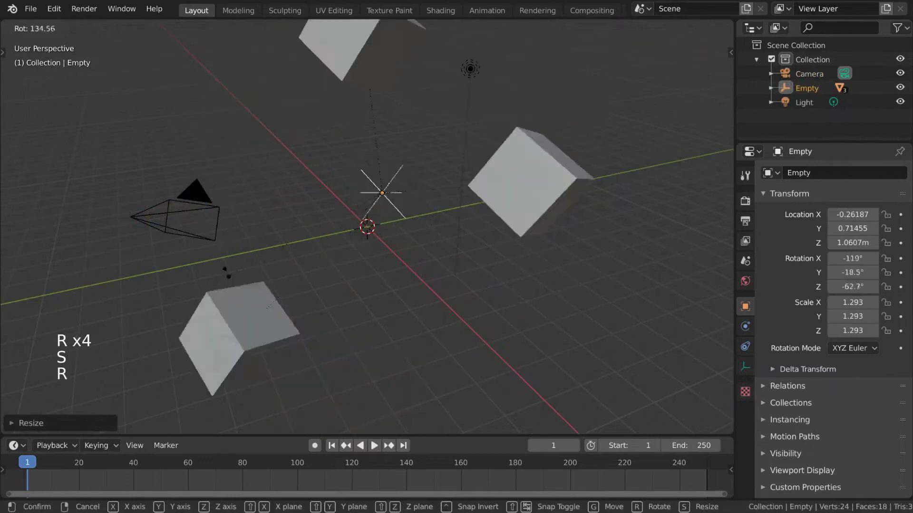
left_click(489, 161)
key("r")
key("r")
left_click(507, 162)
key("s")
left_click(484, 184)
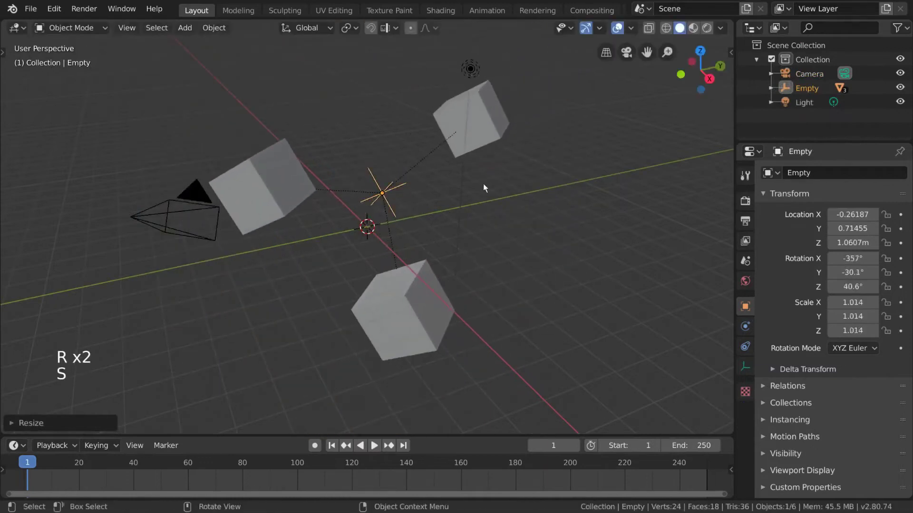
Step: Move the Empty to about X 0.88 m, Y 1.25 m, Z -0.59 m and Cube.001 to about X 1.00 m, Y 4.26 m, Z -0.27 m
key("g")
key("g")
left_click(504, 186)
key("g")
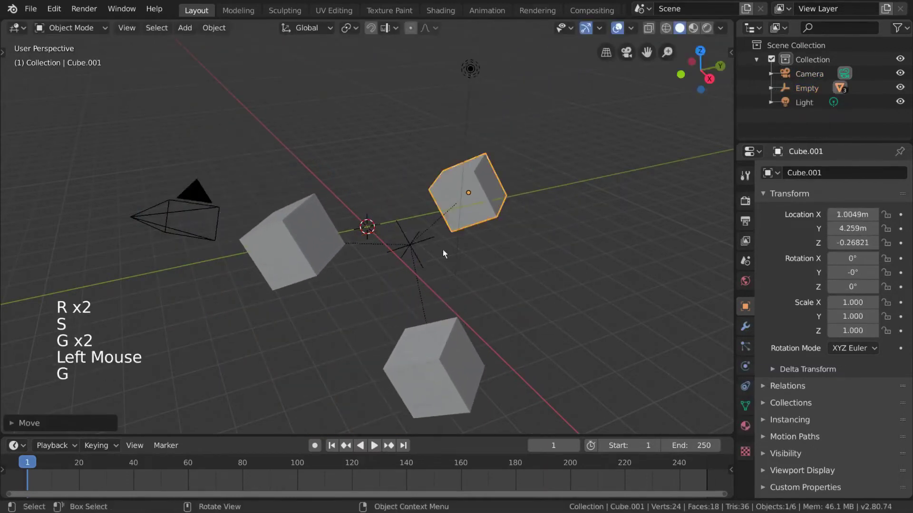
left_click(432, 236)
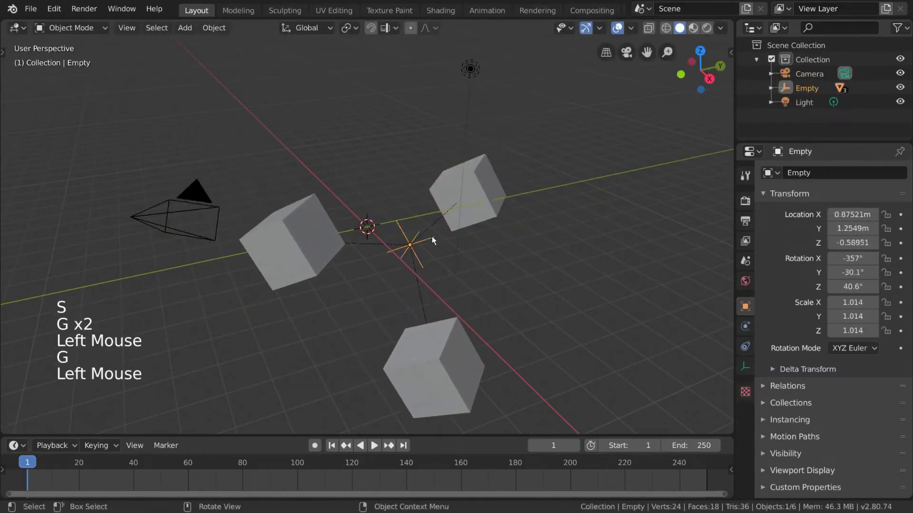
Step: Expand the Empty's hierarchy to list its child cubes, and show the Relations settings of Cube.001
left_click(770, 88)
scroll(792, 98, "down", 2)
left_click(482, 213)
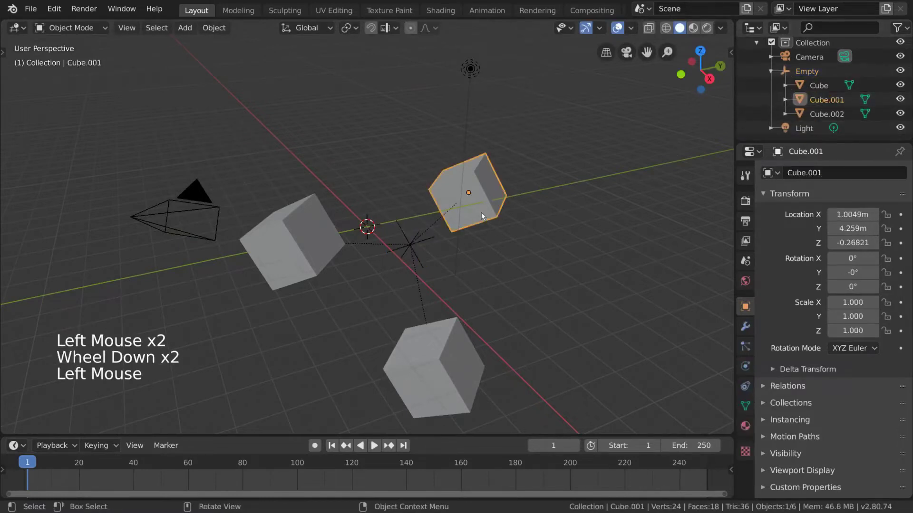
left_click(780, 386)
scroll(835, 377, "down", 2)
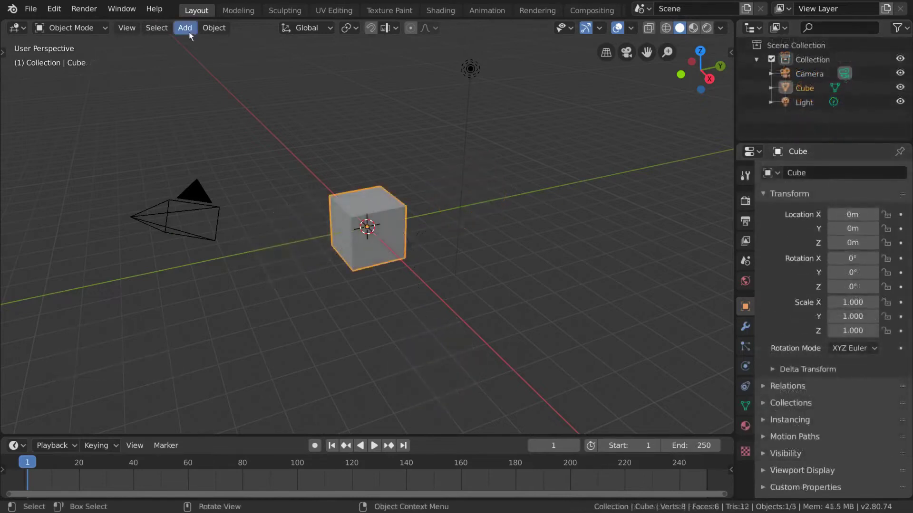
Step: In the default cube scene, add a Plain Axes Empty and move it to about X 0.14 m, Y 2.32 m, Z 1.62 m
left_click(185, 29)
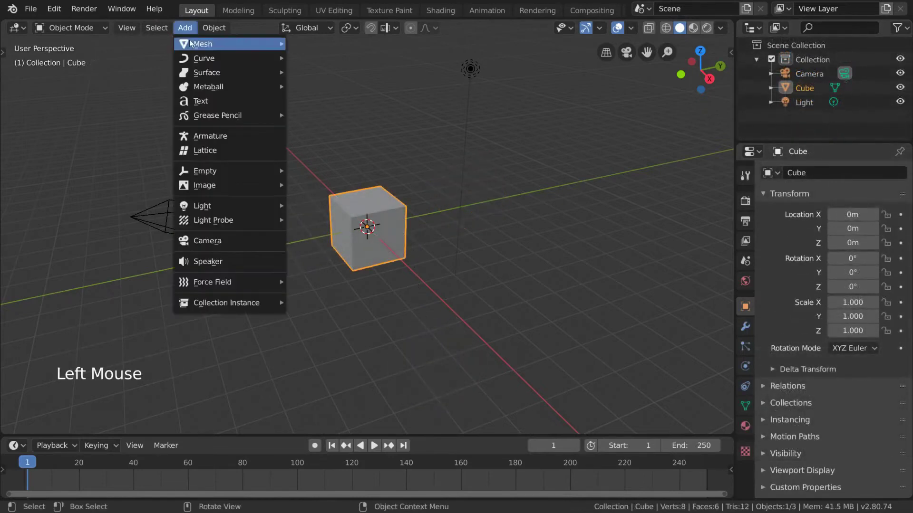
mouse_move(212, 168)
left_click(330, 170)
key("g")
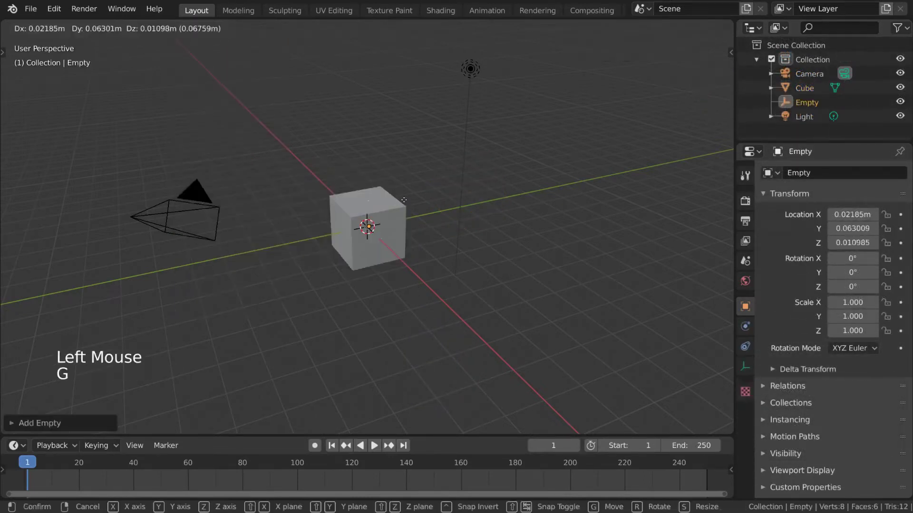
left_click(461, 148)
Step: Move the cube to about X 0.14 m, Y -2.08 m, Z -1.96 m and parent it to the Empty as an object
left_click(395, 204)
key("g")
left_click(345, 270)
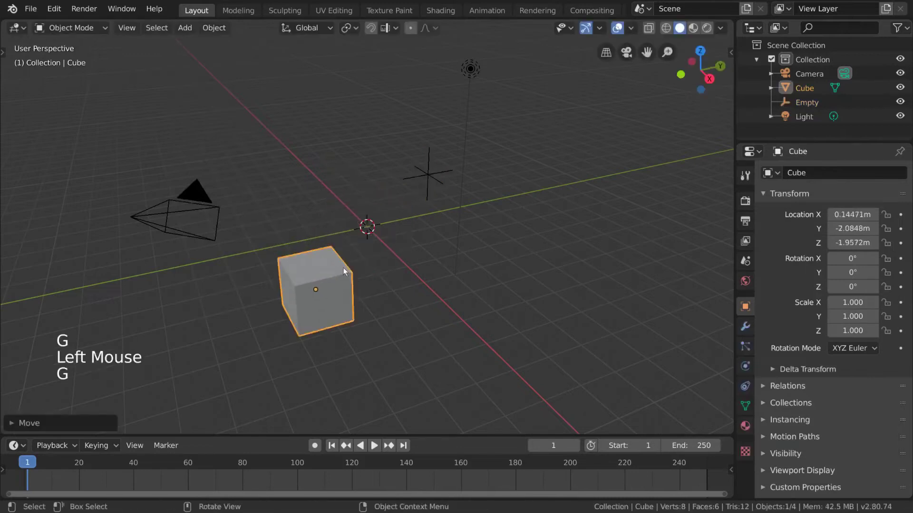
left_click(428, 175, "shift")
key("ctrl+p")
left_click(423, 175)
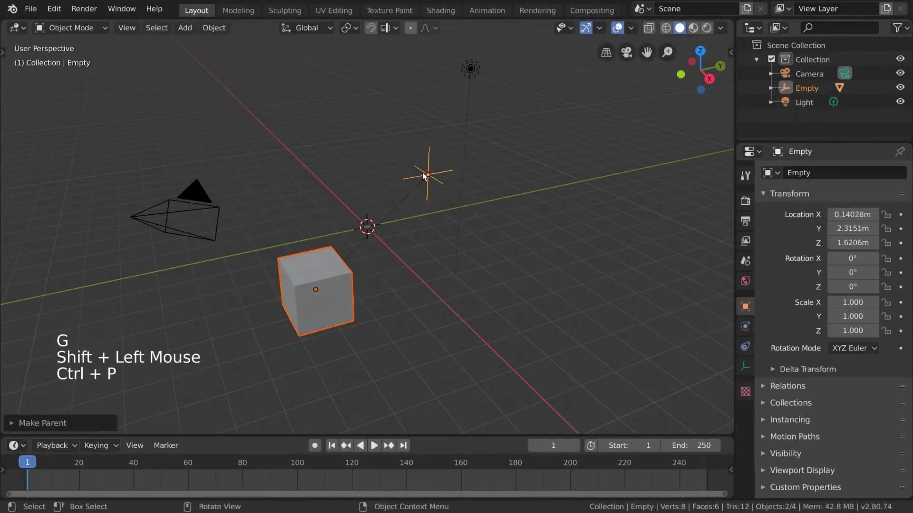
Step: Select only the Empty and rotate it to about X -37.2°, Y 8.54°, Z -22.7°
left_click(423, 175)
key("r")
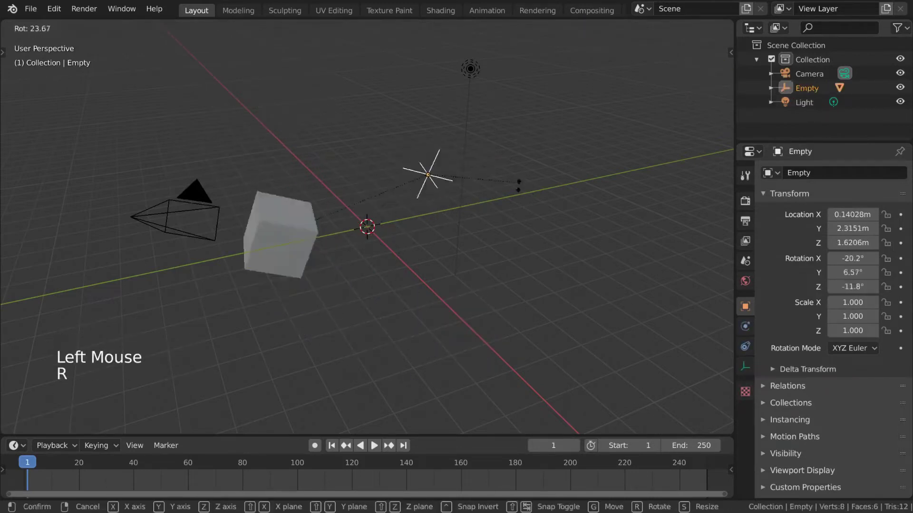
left_click(464, 319)
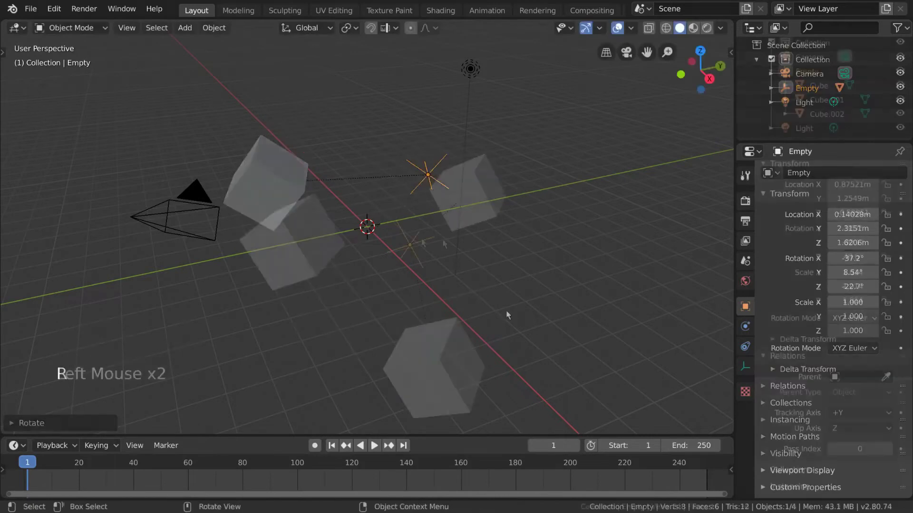
Step: Trackball-rotate the Empty that parents the three cubes to about X -354°, Y -74.9°, Z 25.9°, and scale it to about 0.928
key("r")
key("r")
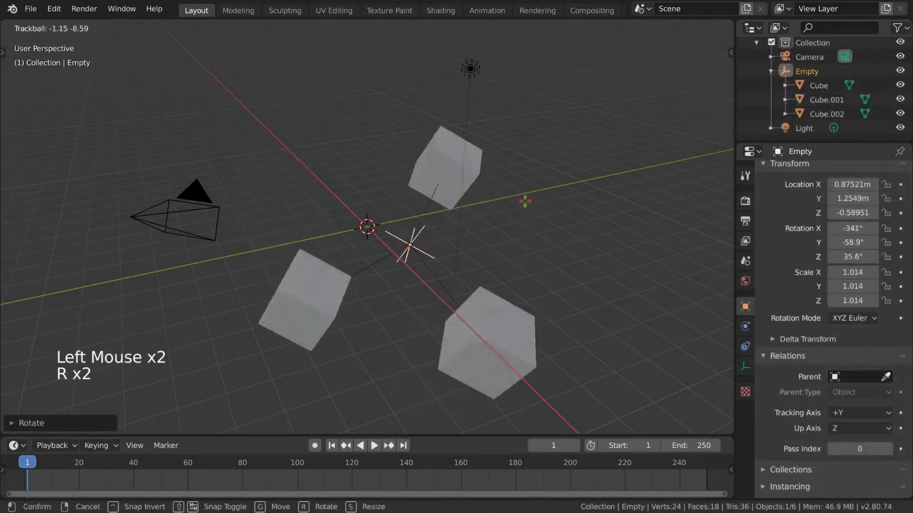
left_click(550, 193)
key("s")
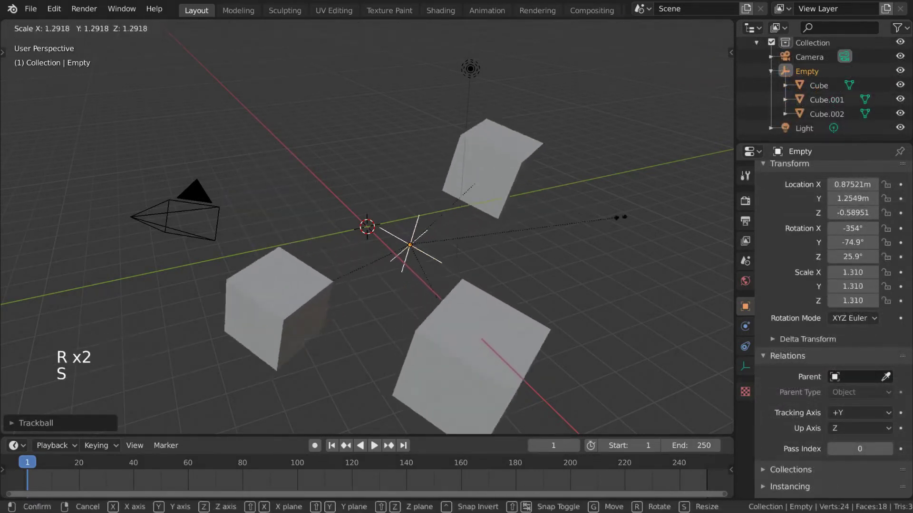
left_click(516, 278)
Step: Move the Empty to about X 0.18 m, Y 0.59 m, Z 0.16 m and trackball-rotate it to about X -280°, Y -38.9°, Z 192°
key("g")
left_click(492, 259)
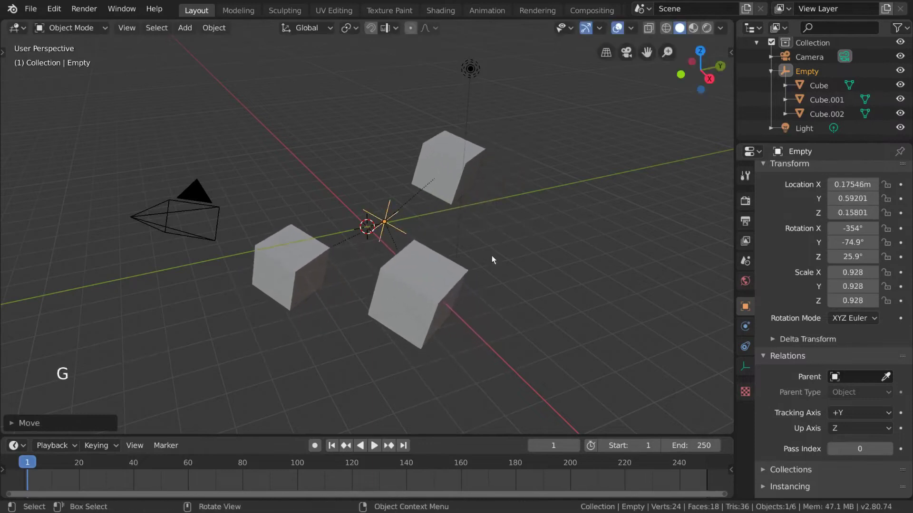
key("r")
key("r")
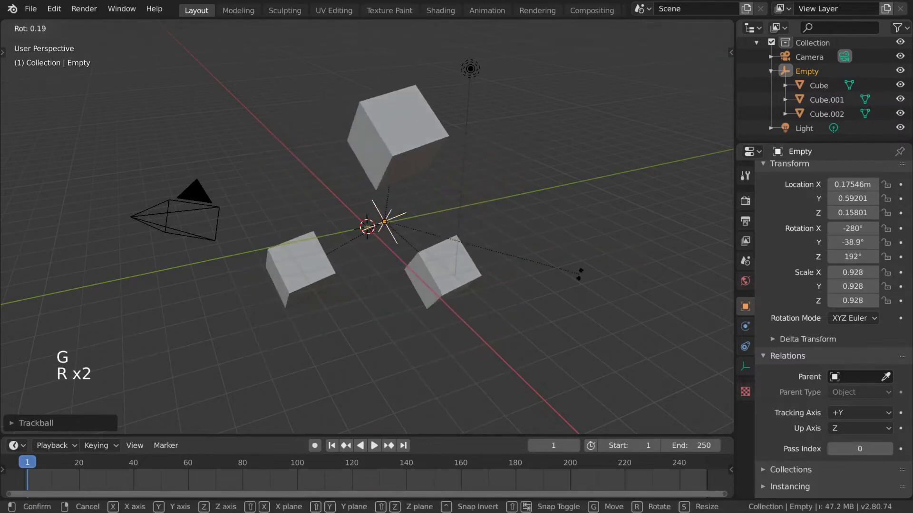
right_click(568, 247)
key("r")
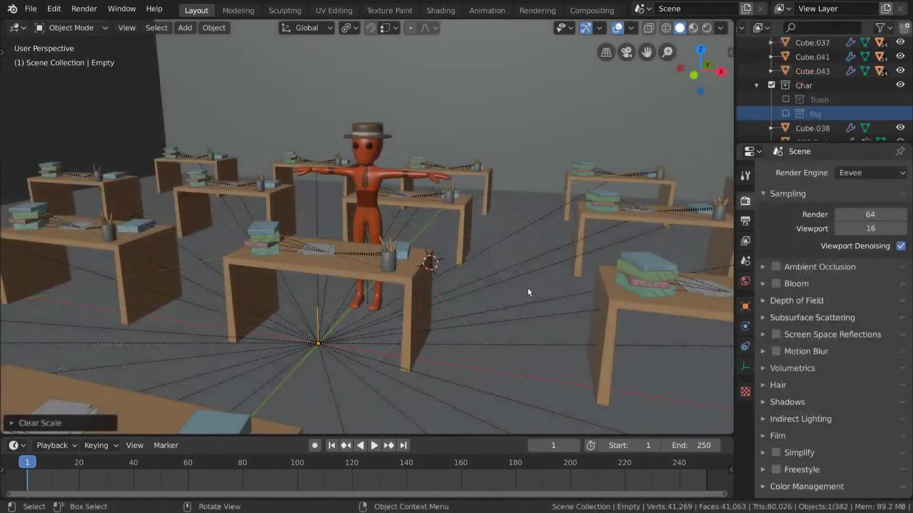
Step: In the classroom scene, try scaling up the Empty that parents the desks and rotating it about the global Z axis
middle_click_drag(528, 289, 512, 284)
middle_click_drag(512, 284, 519, 288)
key("s")
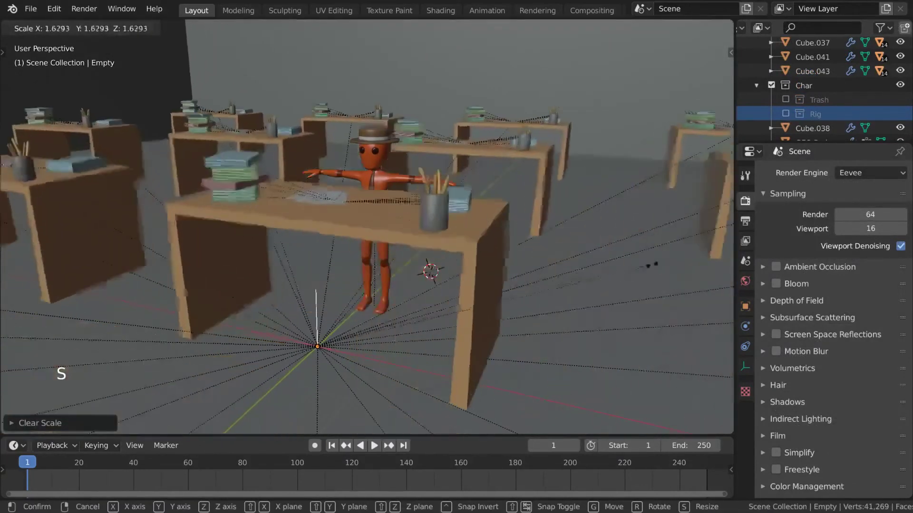
right_click(647, 266)
middle_click_drag(642, 268, 537, 287)
key("r")
key("z")
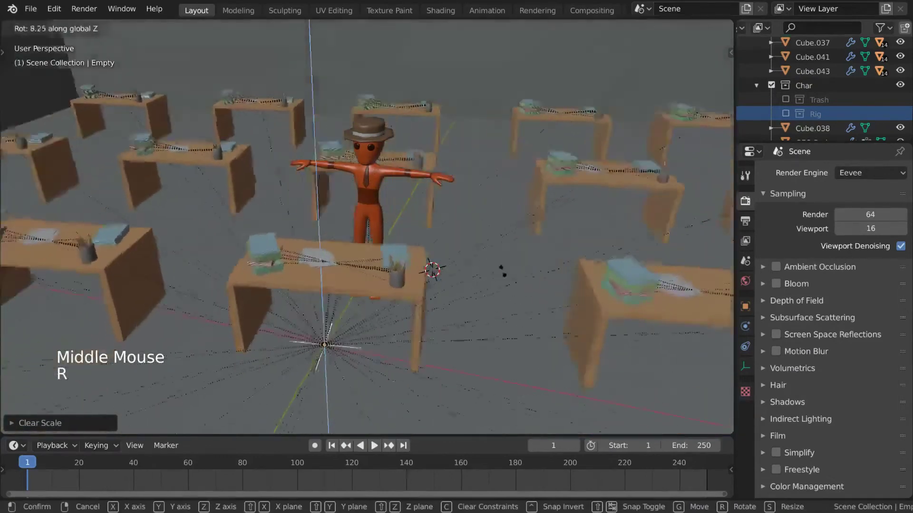
left_click(438, 322)
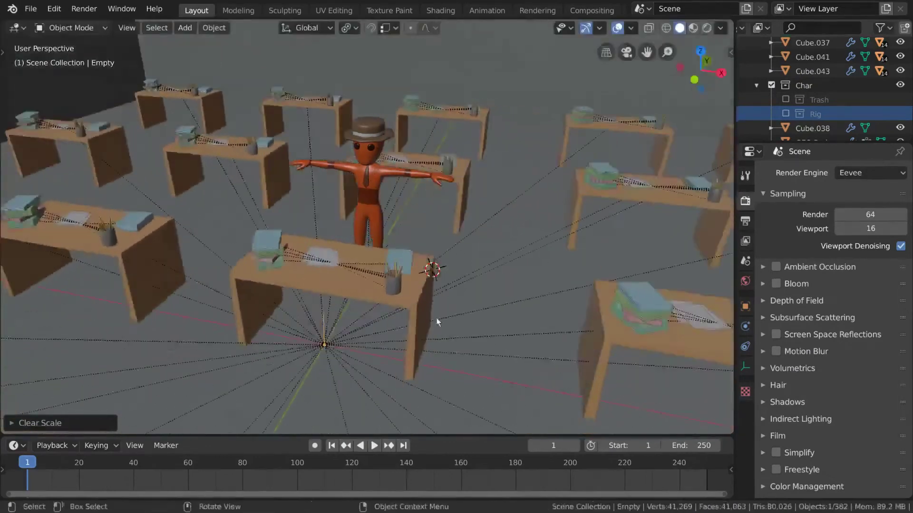
Step: Try moving the desks' parent Empty around the room, and clear its location
middle_click_drag(438, 321, 428, 304)
key("g")
left_click(183, 287)
middle_click_drag(185, 284, 295, 242)
key("r")
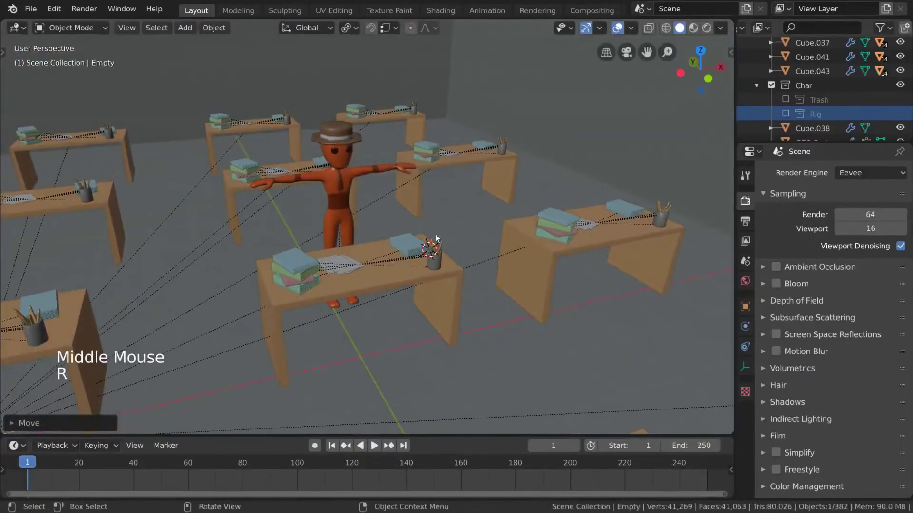
key("g")
left_click(314, 226)
scroll(314, 227, "down", 1)
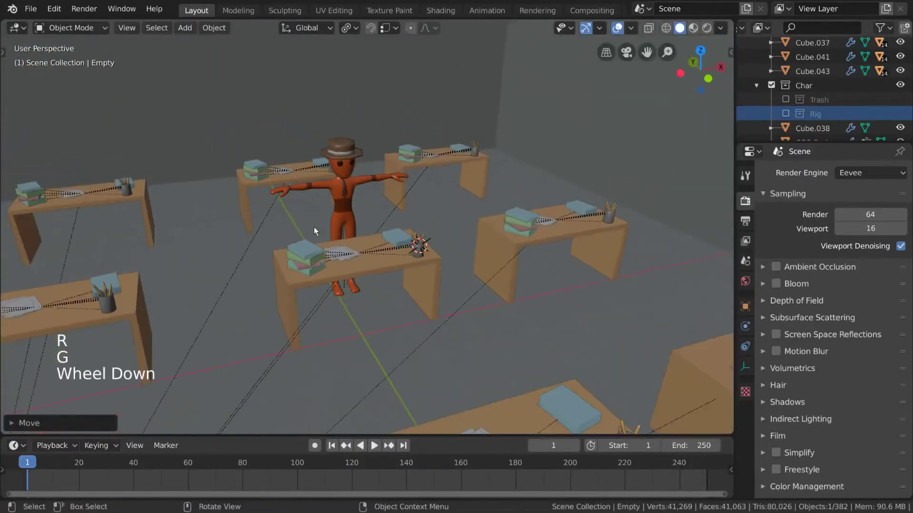
key("g")
key("alt+g")
Step: Try rotating and scaling the desks' parent Empty, and clear its scale
middle_click_drag(400, 246, 534, 157)
scroll(414, 201, "up", 2)
key("r")
key("s")
left_click(481, 211)
key("alt+s")
Step: Scale the desks' parent Empty once more and view the scene from another angle
key("s")
left_click(465, 204)
middle_click_drag(466, 204, 380, 244)
scroll(380, 244, "up", 1)
scroll(381, 244, "up", 2)
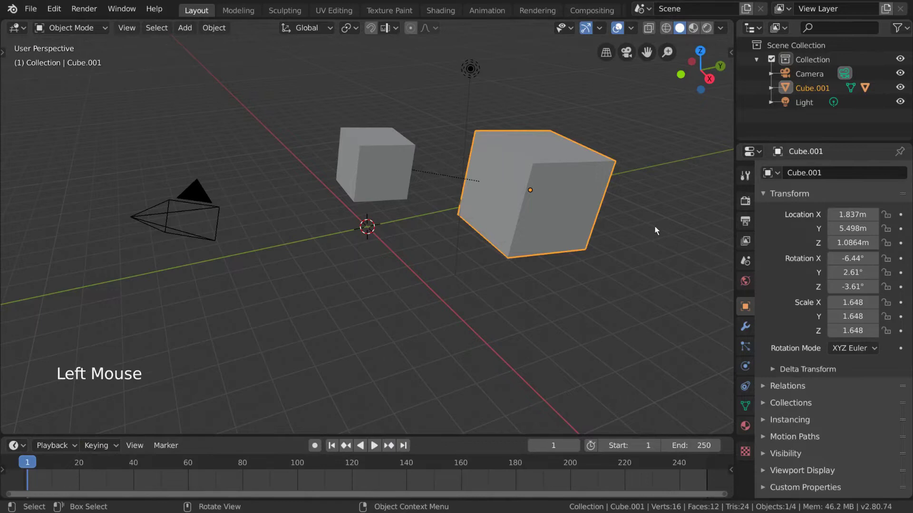
Step: In the two-cube scene, remove the smaller cube's parent using the Clear Parent option
key("r")
key("Escape")
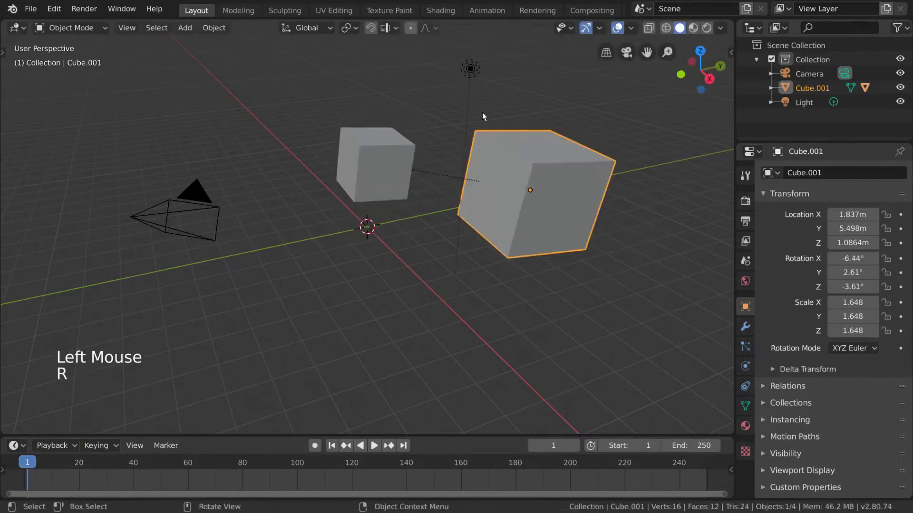
left_click(398, 171)
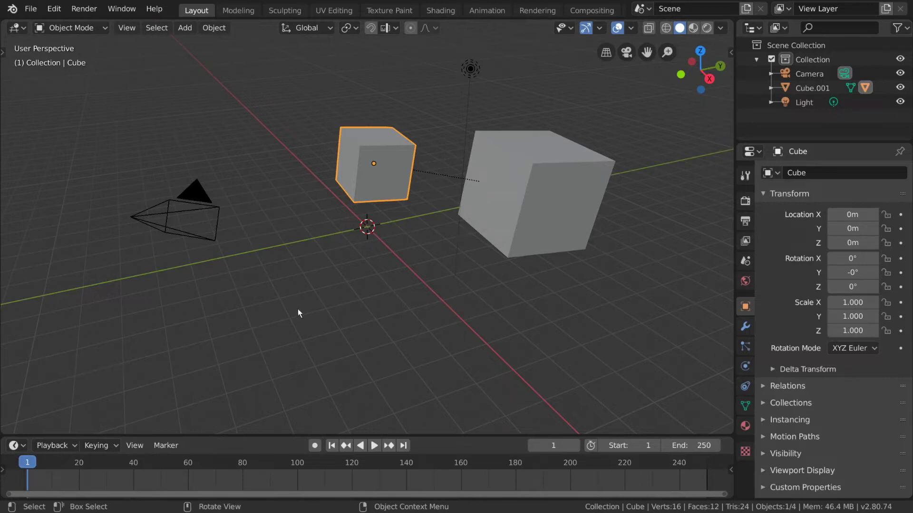
right_click(511, 328)
mouse_move(523, 327)
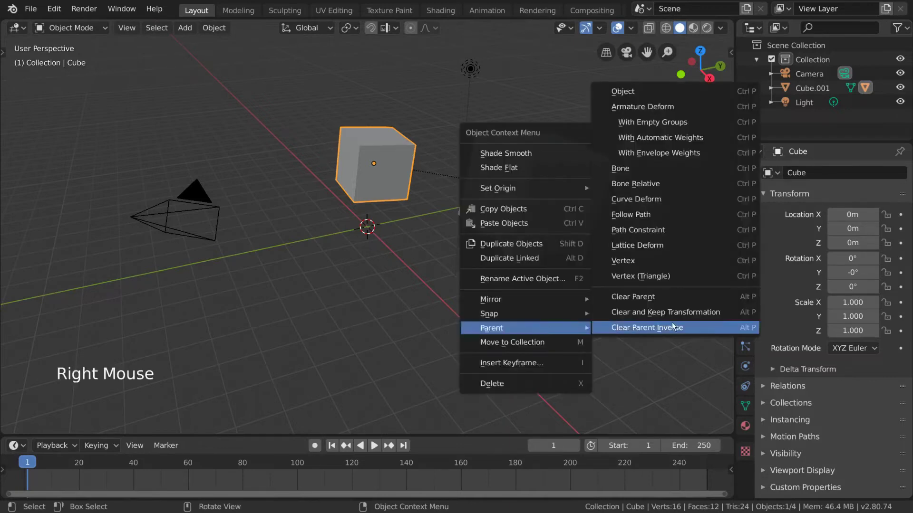
left_click(673, 297)
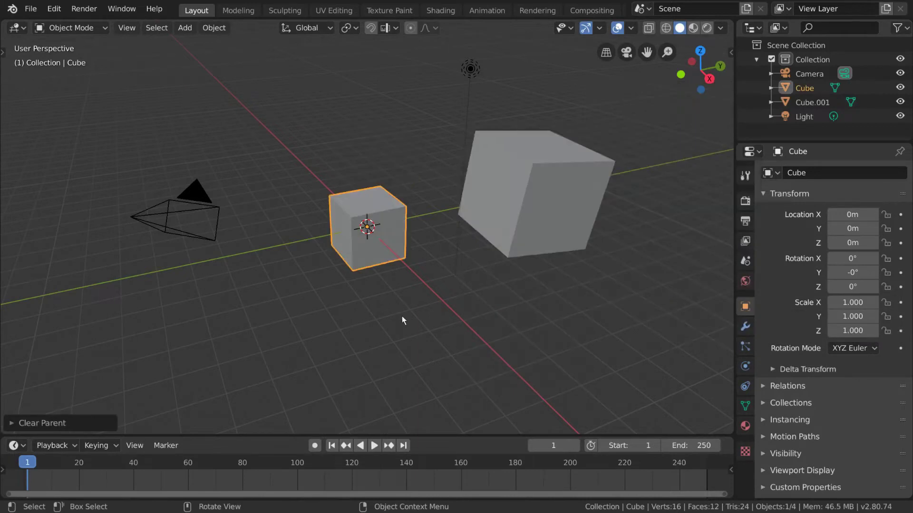
Step: Try Clear and Keep Transformation on the smaller cube, undo the parent clearing, and try moving the parent Cube.001
key("alt+p")
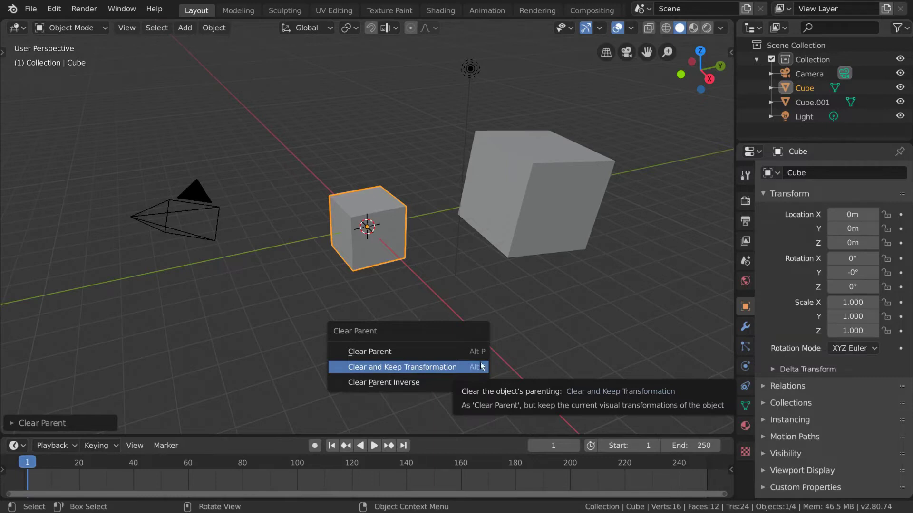
left_click(481, 367)
key("ctrl+z")
left_click(535, 197)
key("g")
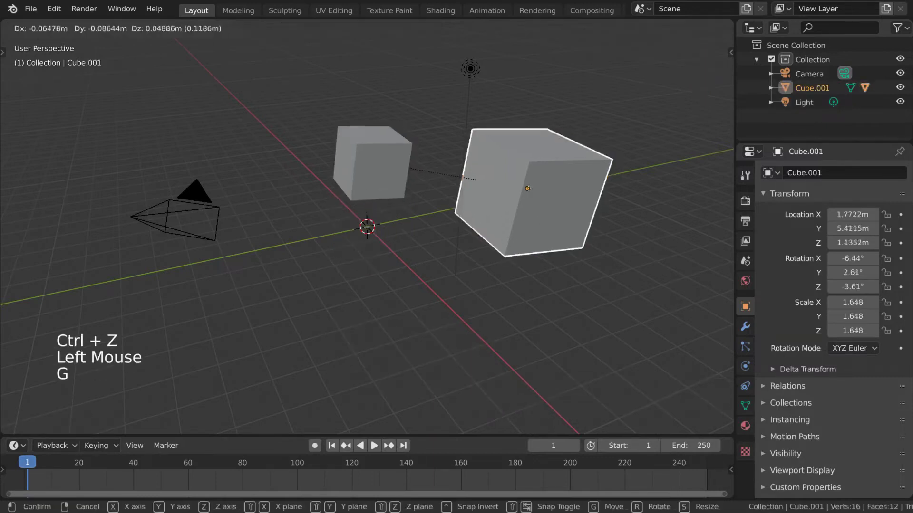
right_click(403, 172)
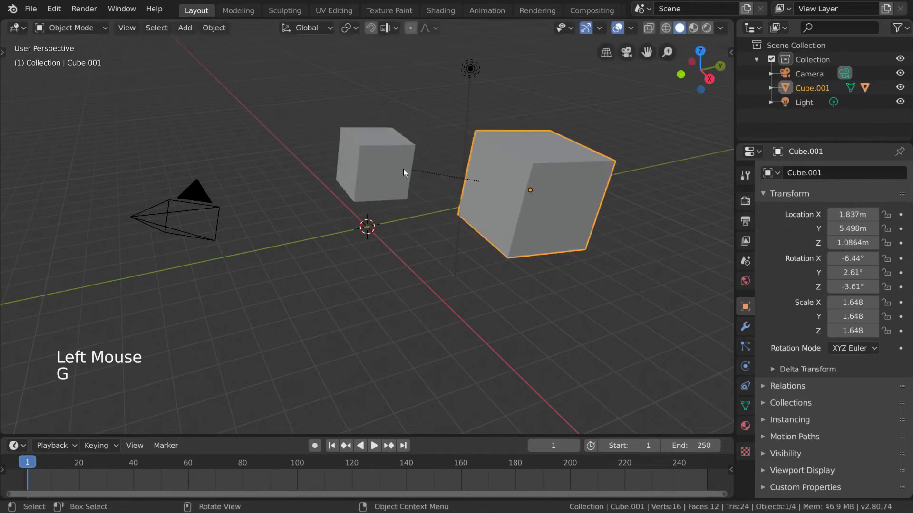
Step: Move Cube.001 to about X 1.37 m, Y 5.03 m, Z 1.56 m and trackball-rotate it to about X -0.96°, Y 17.7°, Z -1.81°
key("g")
key("r")
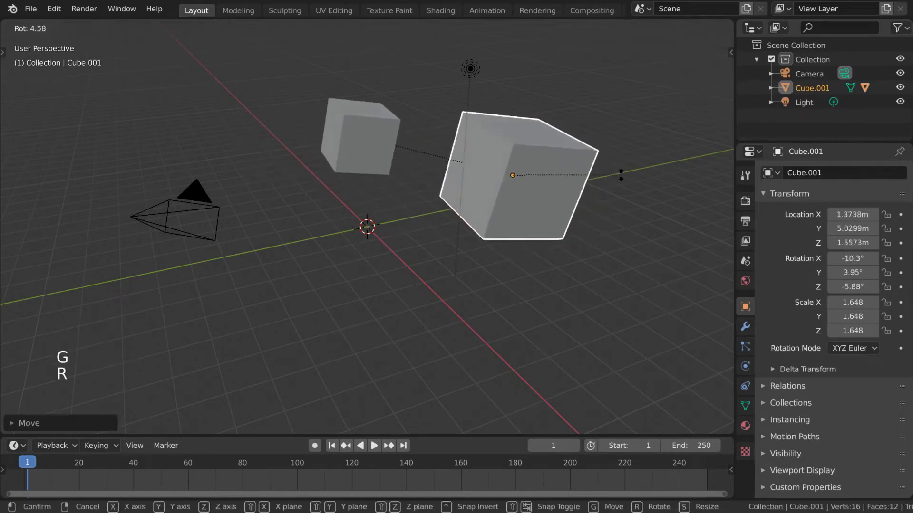
key("r")
left_click(637, 200)
Step: Scale Cube.001 to about 2.073 and trackball-rotate it further
key("s")
left_click(644, 209)
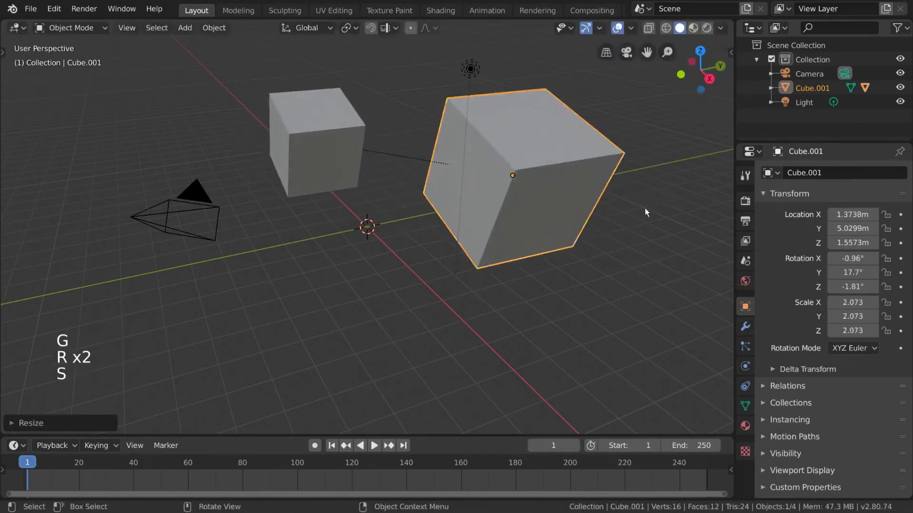
key("r")
key("r")
left_click(648, 196)
Step: Move Cube.001 to about X 1.23 m, Y 5.04 m, Z 1.83 m and trackball-rotate it to about X -4.76°, Y 4.27°, Z 2.5°
key("g")
left_click(646, 184)
key("r")
key("r")
left_click(645, 181)
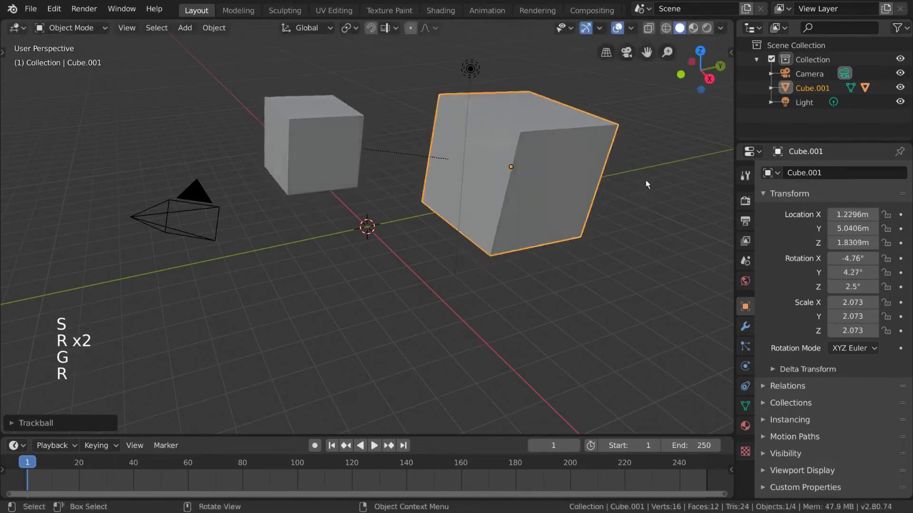
Step: Rotate Cube.001 to about X -2.61°, Y 3.18°, Z 3.84° and move it to about X 1.17 m, Y 5.09 m, Z 1.98 m
key("r")
left_click(645, 172)
key("g")
left_click(645, 166)
Step: Clear the smaller cube's parent while keeping its current transformation
left_click(339, 151)
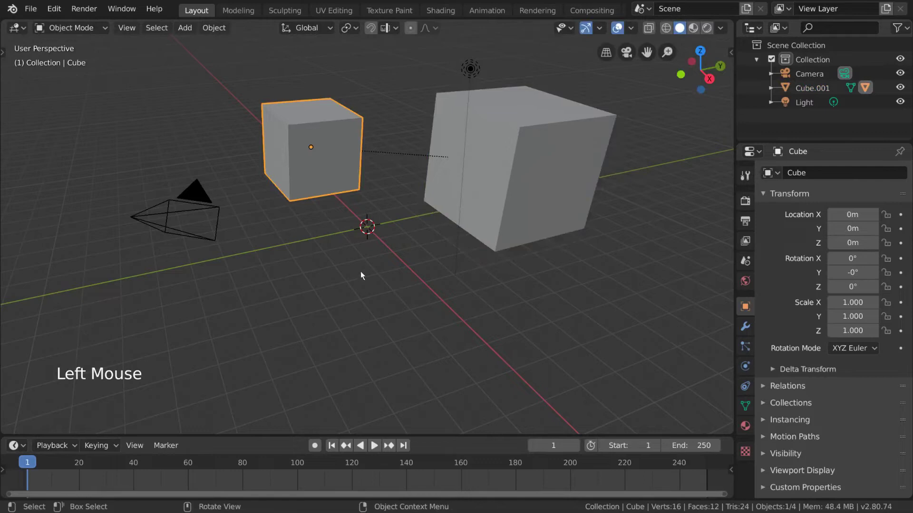
right_click(442, 307)
mouse_move(443, 307)
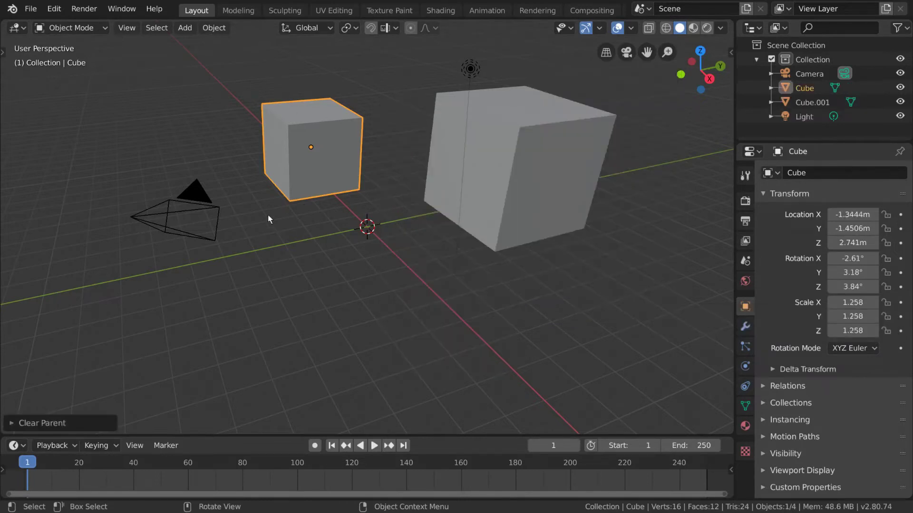
Step: Try moving and rotating Cube.001 to test whether the smaller cube still follows it
left_click(527, 190)
key("g")
key("r")
key("g")
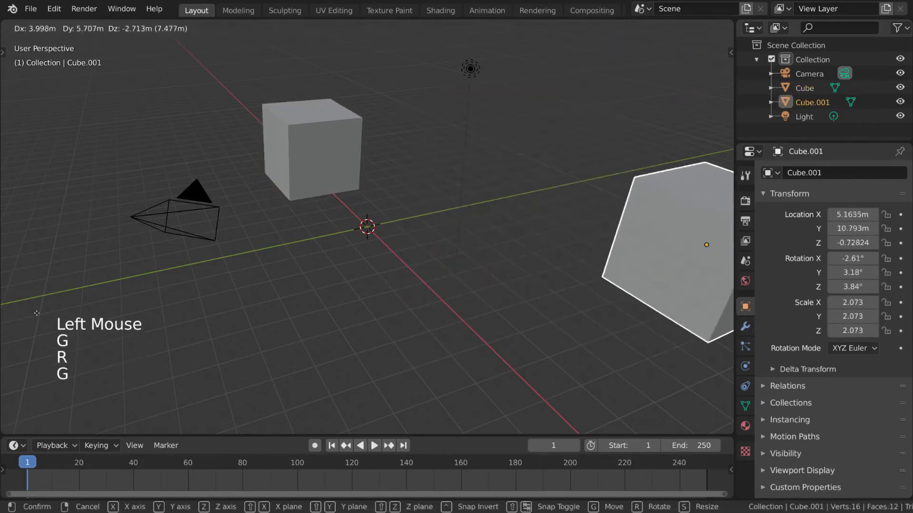
key("Escape")
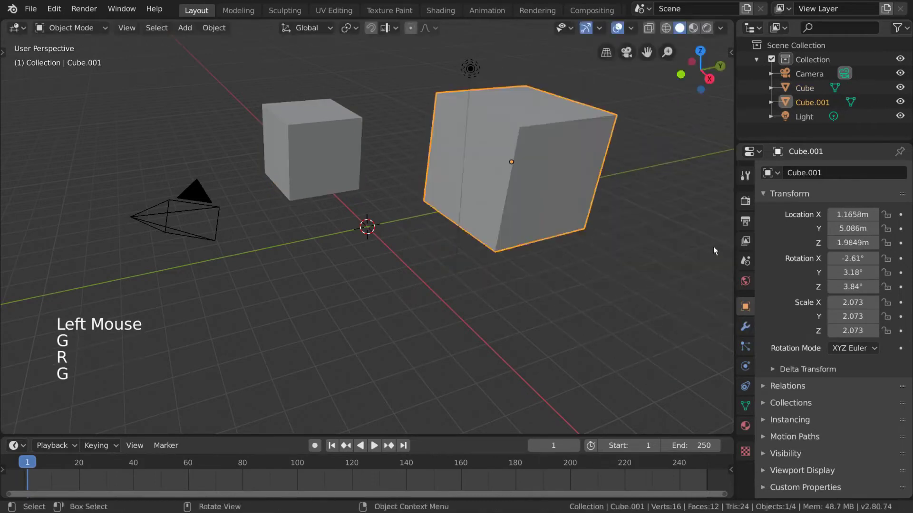
Step: Undo the parent clearing and apply a parent-clearing option to the smaller cube again
key("ctrl+z")
key("ctrl+z")
right_click(340, 171)
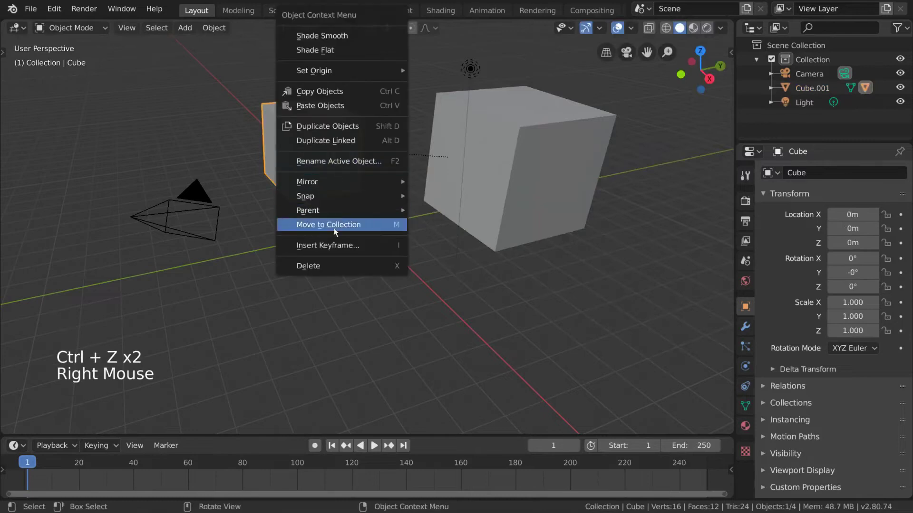
mouse_move(340, 207)
left_click(518, 414)
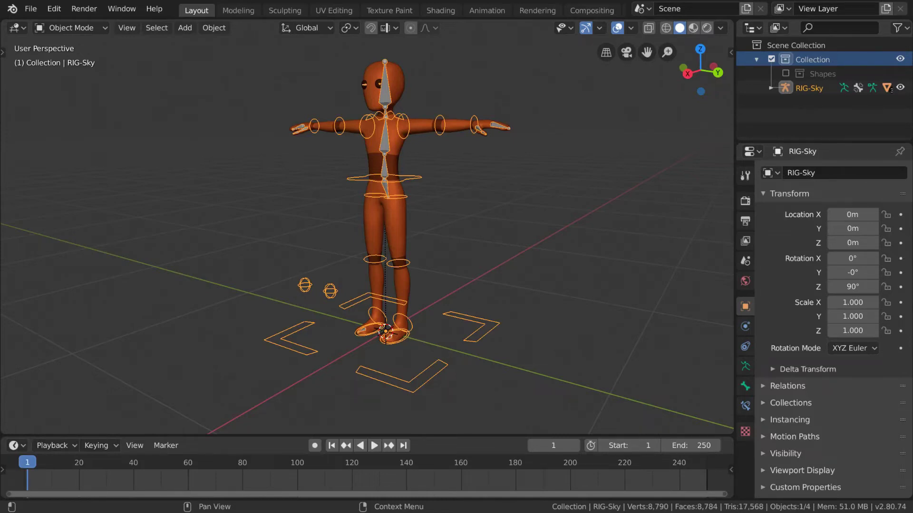
Step: Put the character rig in Pose Mode and rotate the left shoulder bone about -66° around global Z
middle_click_drag(419, 304, 461, 211)
key("ctrl+Tab")
left_click(419, 139)
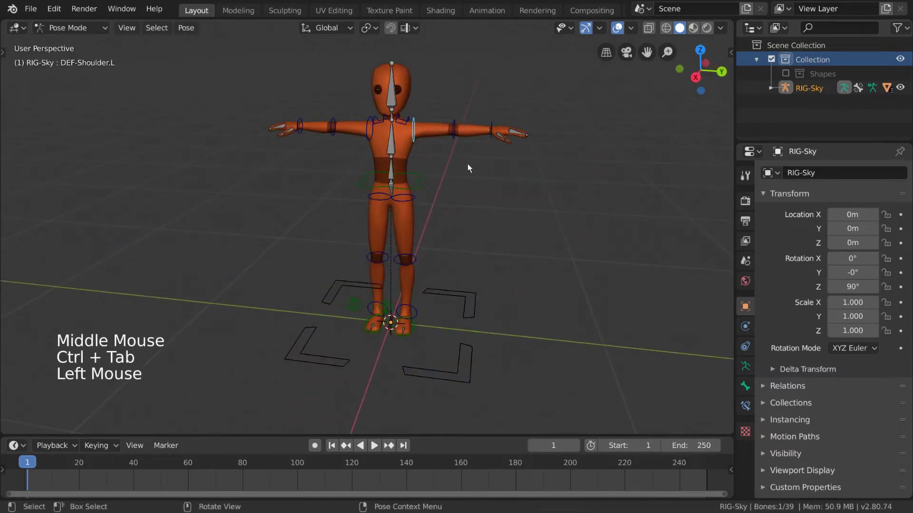
key("r")
key("r")
key("z")
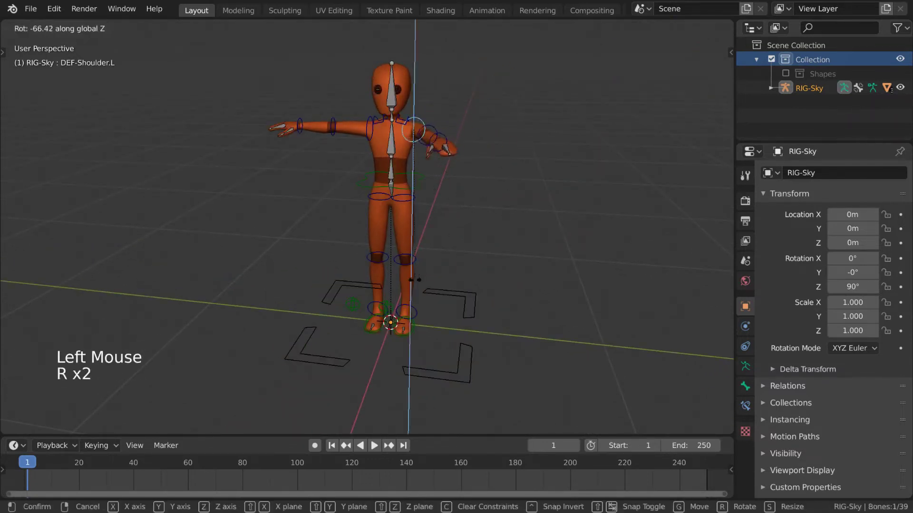
left_click(430, 194)
Step: Rotate the left elbow bone about -53° around global Z to bend the forearm inward
left_click(442, 131)
middle_click_drag(495, 134, 500, 164)
key("r")
key("z")
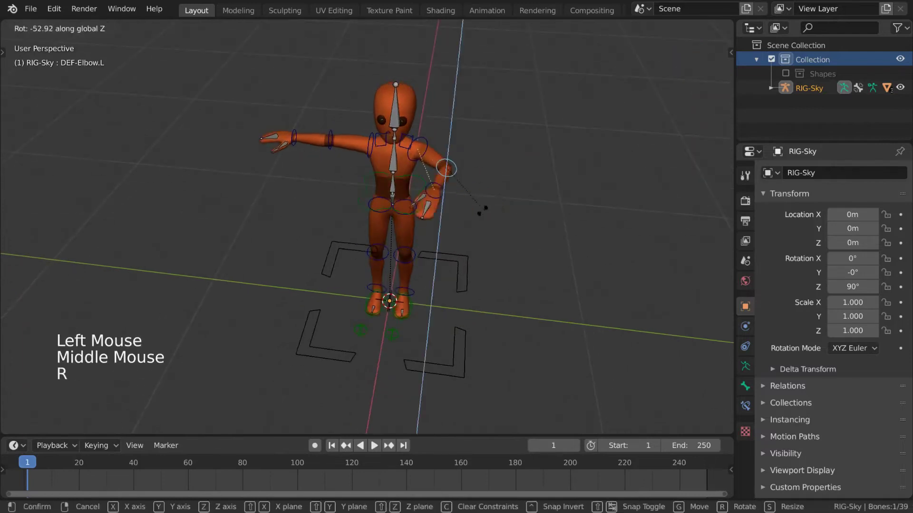
left_click(489, 198)
Step: Try rotating the right elbow bone around global Z
middle_click_drag(316, 148, 329, 138)
left_click(329, 138)
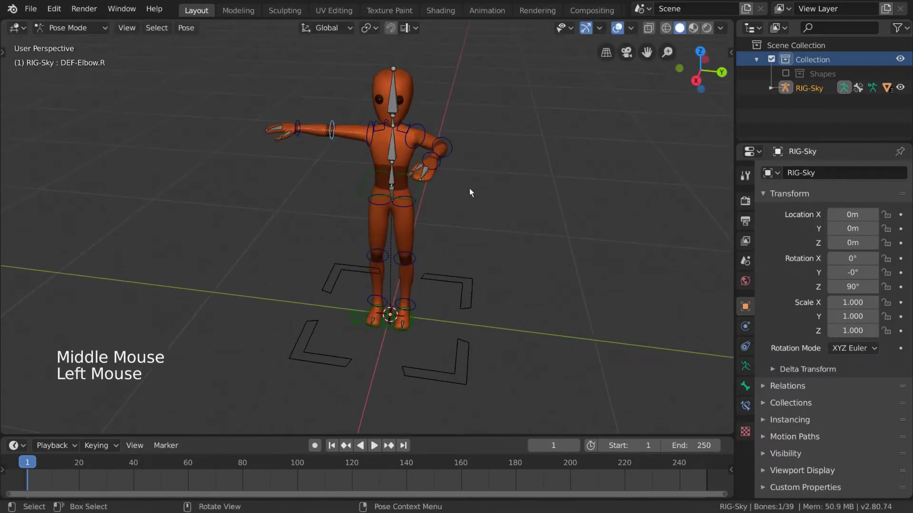
middle_click_drag(469, 190, 463, 183)
key("r")
key("z")
Step: Repose the left arm by rotating its shoulder bone around global Z and its elbow bone freely
middle_click_drag(443, 92, 526, 191)
left_click(412, 134)
key("r")
key("z")
left_click(454, 125)
key("r")
left_click(483, 253)
Step: Turn the head bone sideways with free trackball rotations
left_click(389, 86)
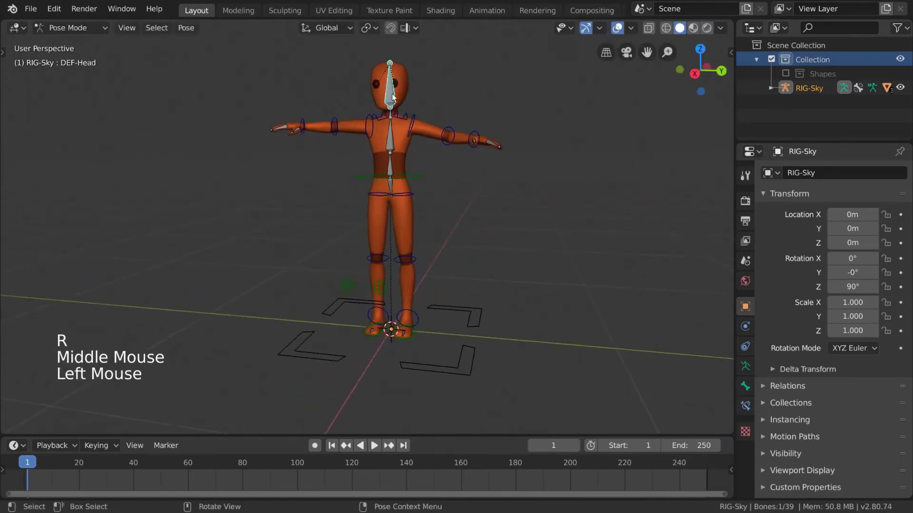
key("r")
key("r")
left_click(455, 144)
key("r")
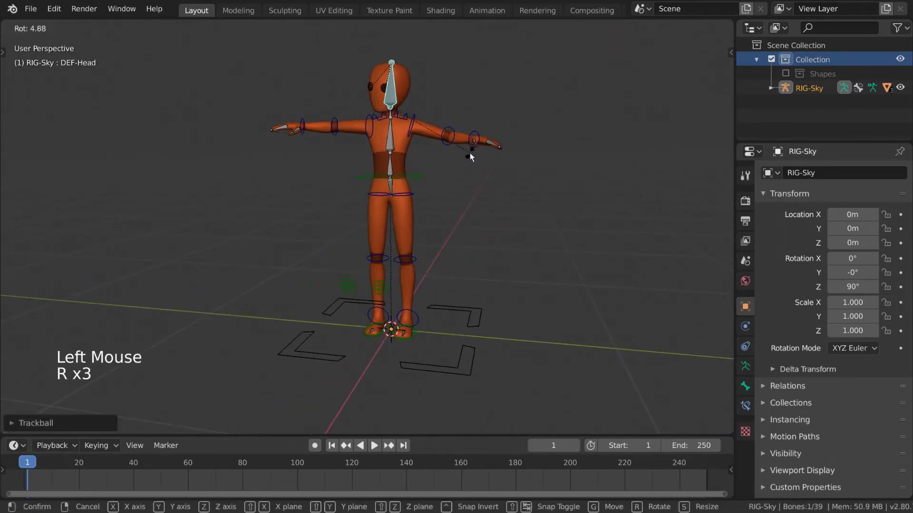
key("r")
left_click(471, 153)
Step: Lower the pelvis control about 0.09 m along global Z so the knees bend
left_click(423, 178)
key("g")
key("z")
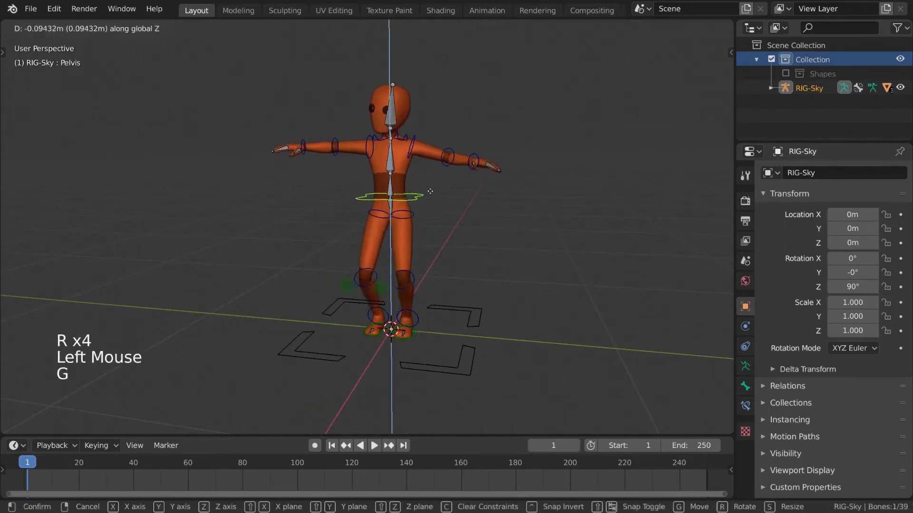
middle_click_drag(423, 178, 423, 190)
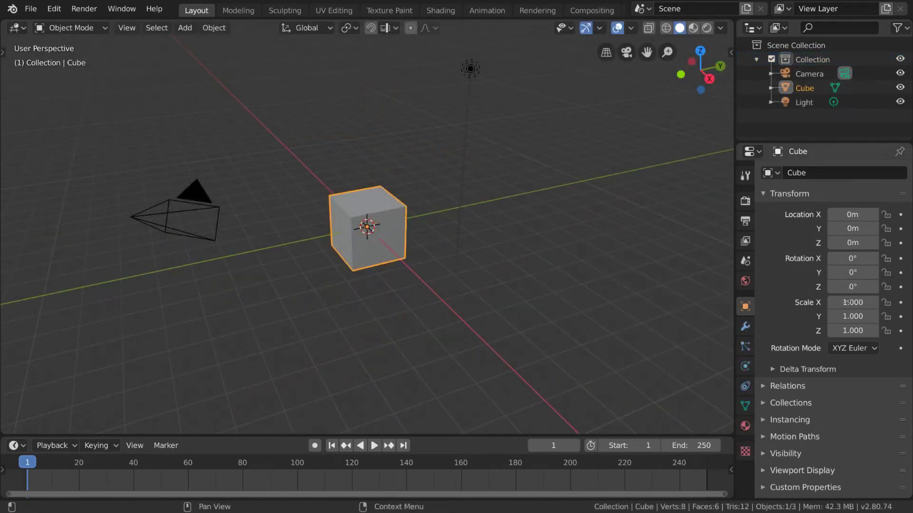
Step: Add an armature at the origin of the default scene and hide the cube that covers it
left_click(184, 29)
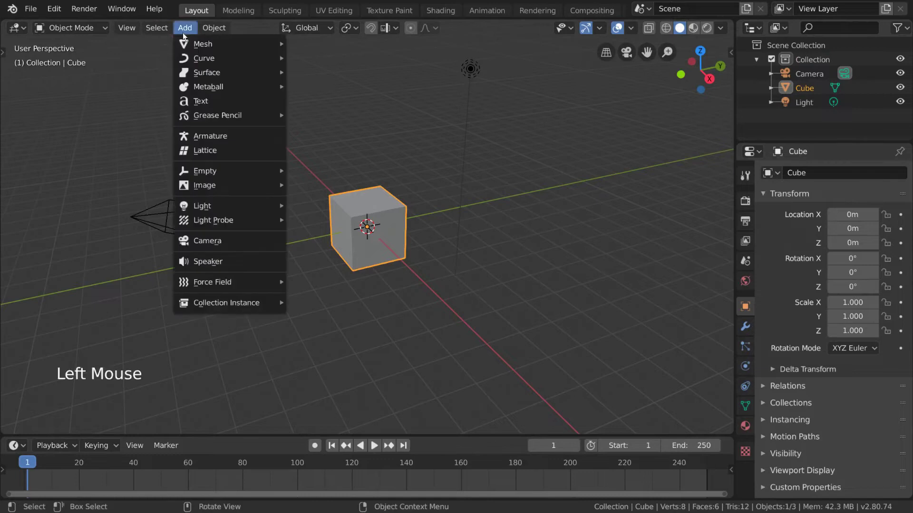
left_click(267, 137)
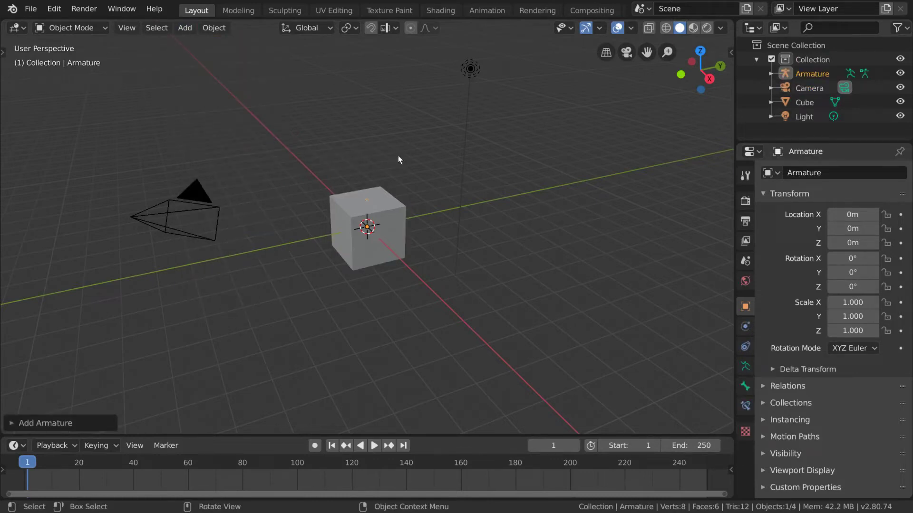
left_click(392, 212)
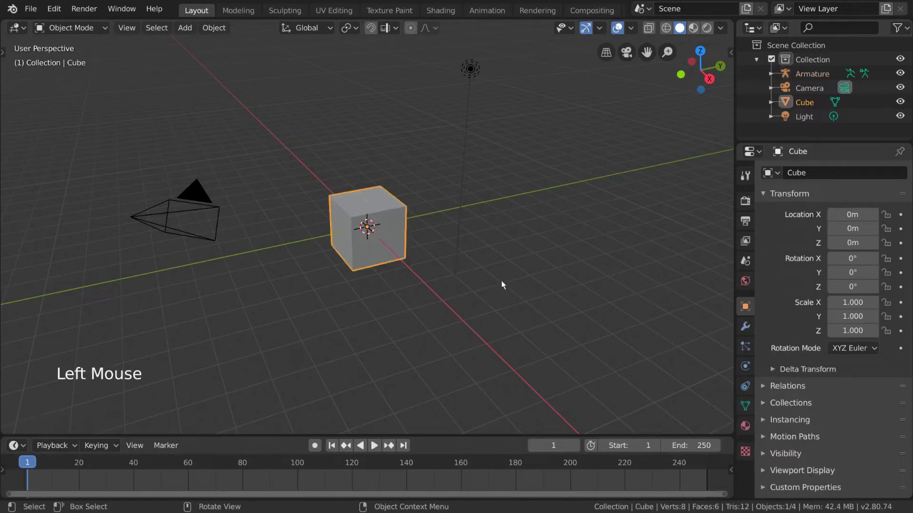
left_click(900, 102)
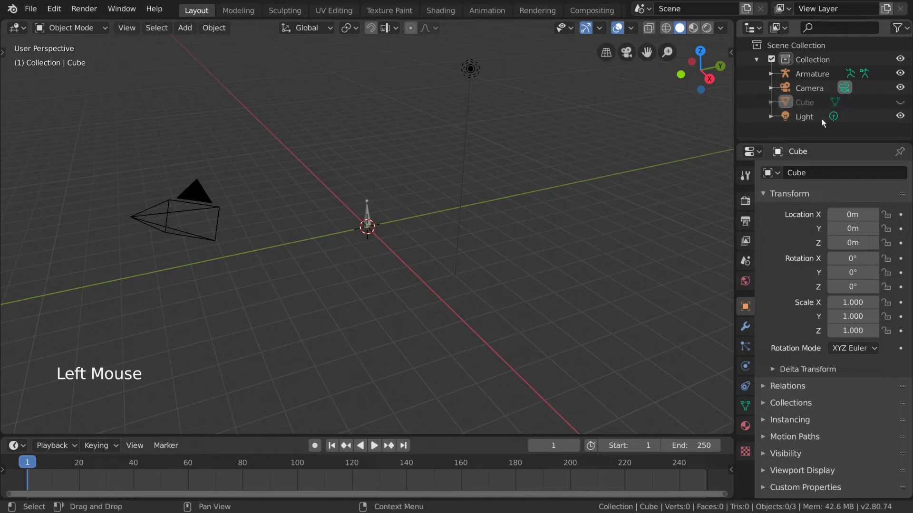
left_click(900, 102)
double_click(393, 220)
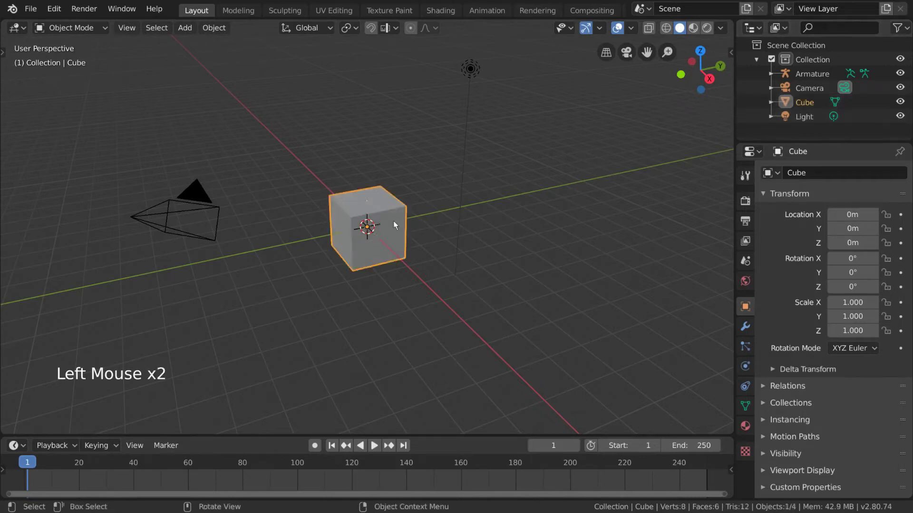
key("h")
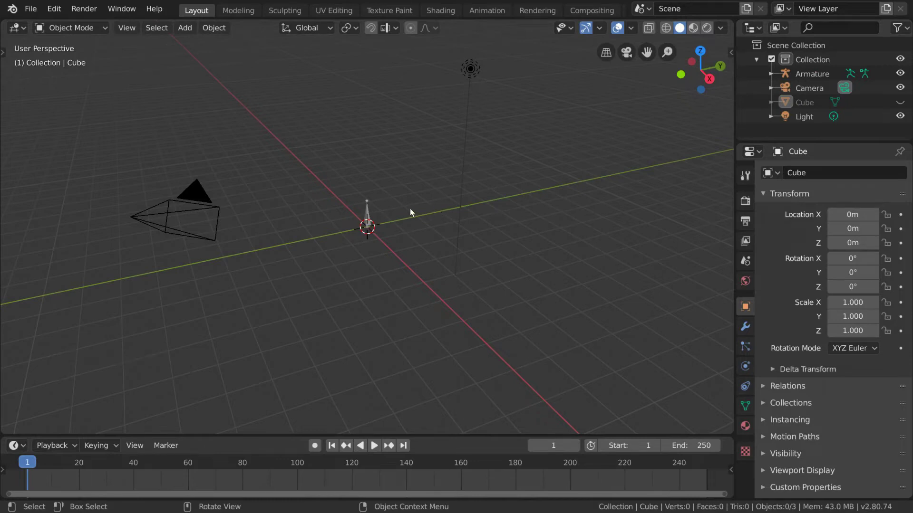
Step: Select the armature and switch it to Edit Mode
left_click(373, 210)
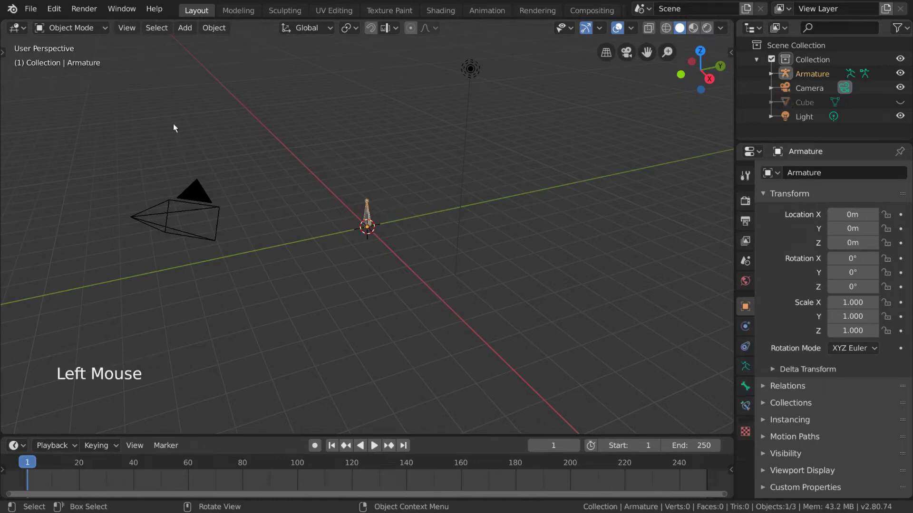
left_click(92, 35)
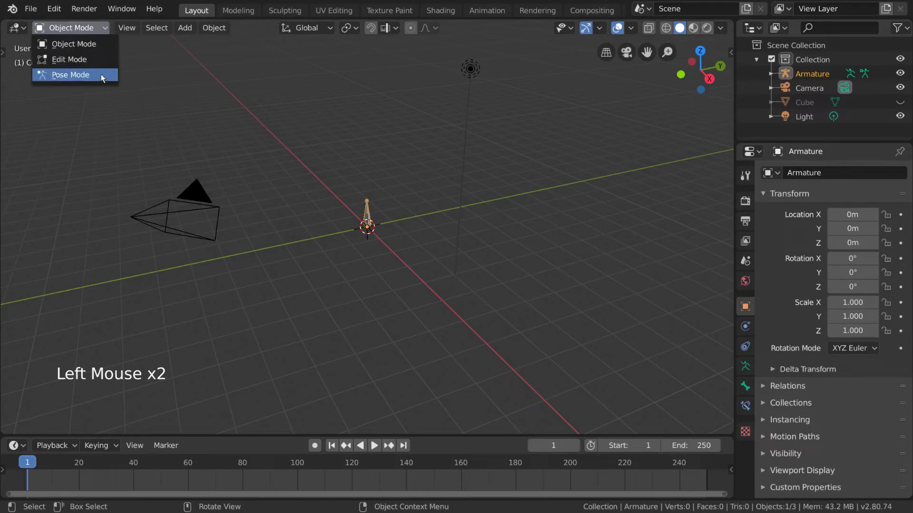
left_click(102, 59)
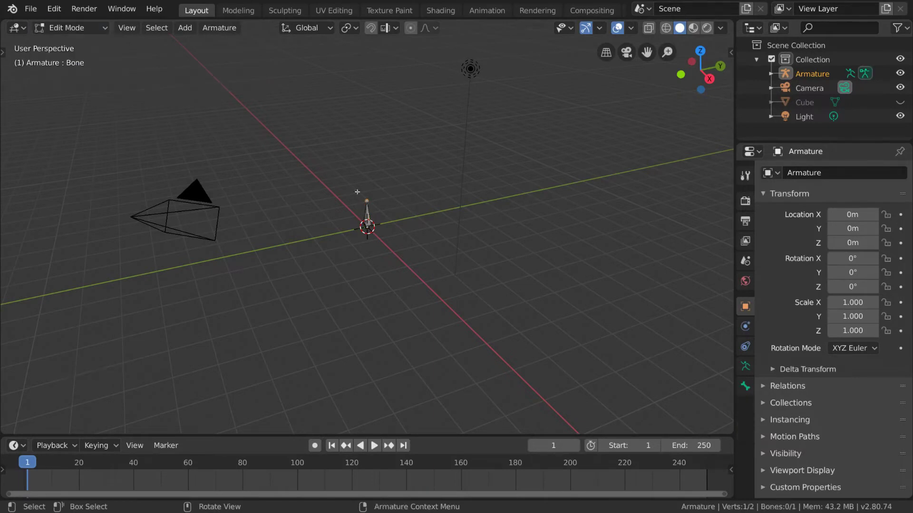
Step: Switch the armature to Pose Mode and try rotating its bone
left_click(101, 32)
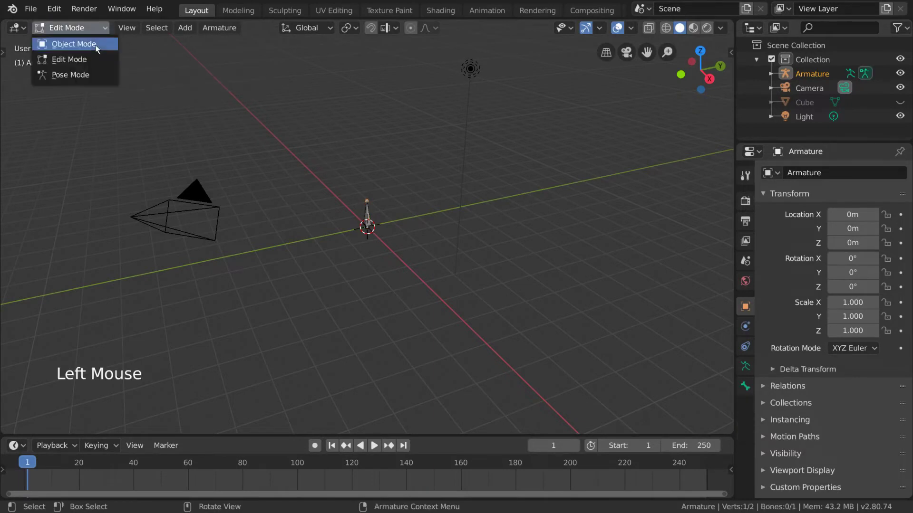
left_click(94, 79)
left_click(369, 210)
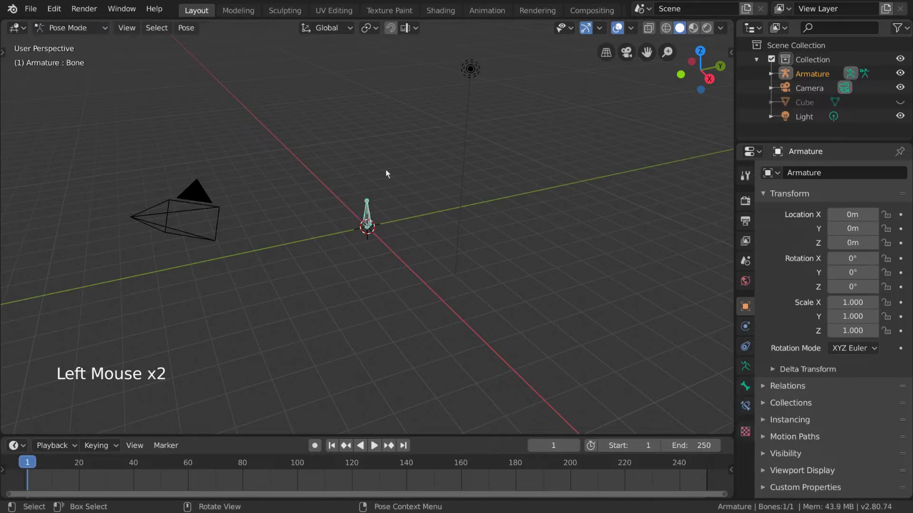
key("r")
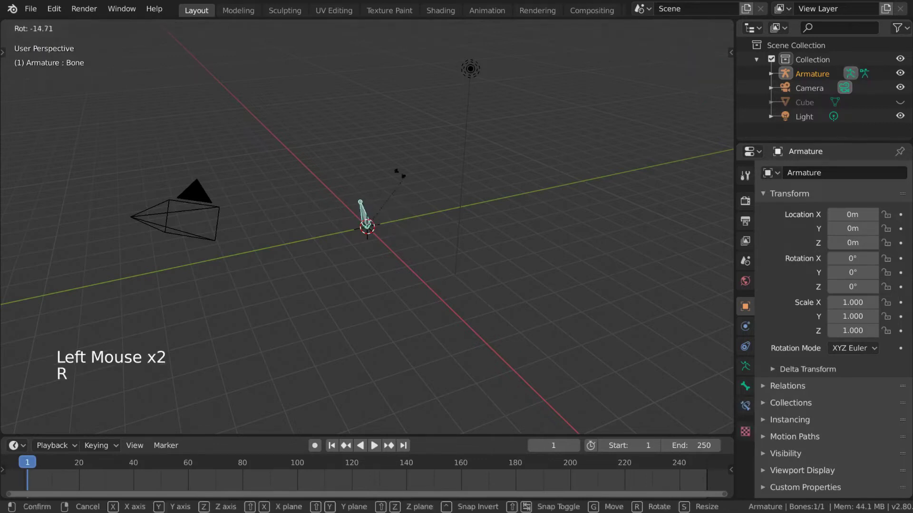
key("Escape")
Step: Alternate the armature between Edit Mode and Pose Mode, finishing in Edit Mode with the whole bone selected
left_click(104, 27)
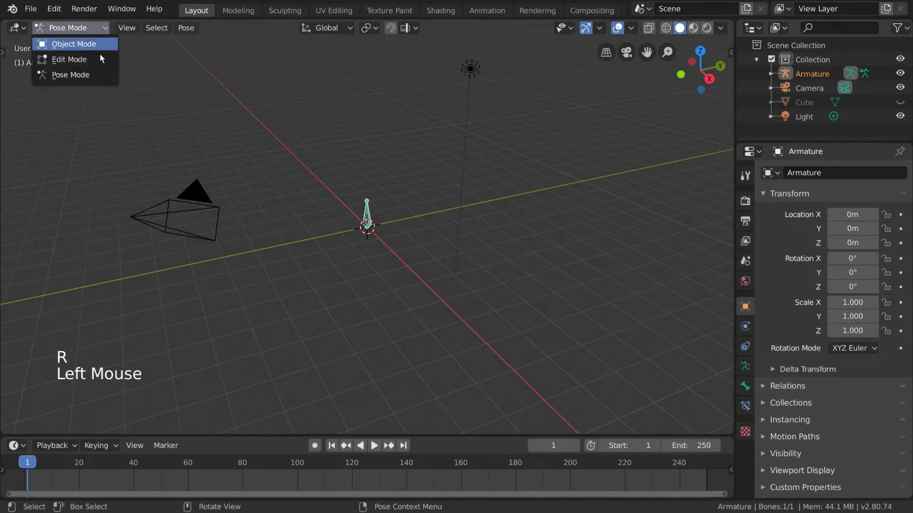
left_click(100, 59)
left_click_drag(99, 23, 85, 76)
left_click(91, 29)
left_click(91, 60)
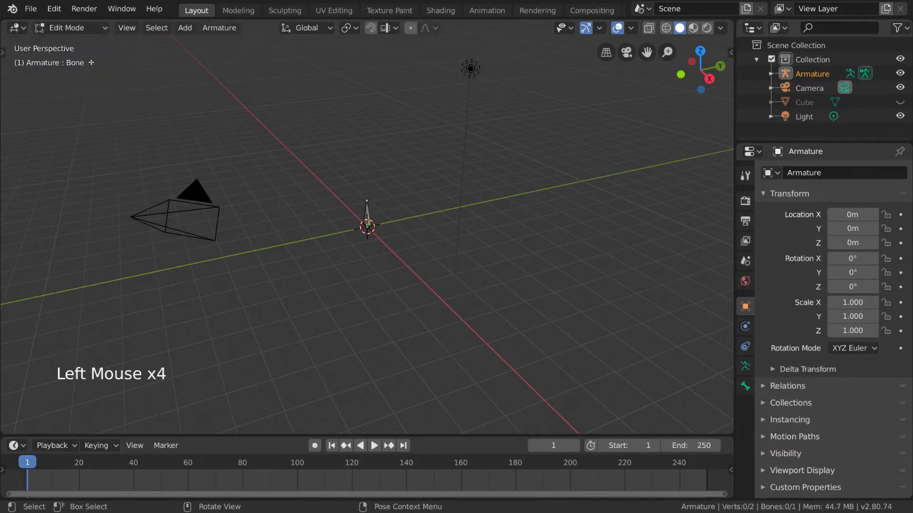
left_click(366, 217)
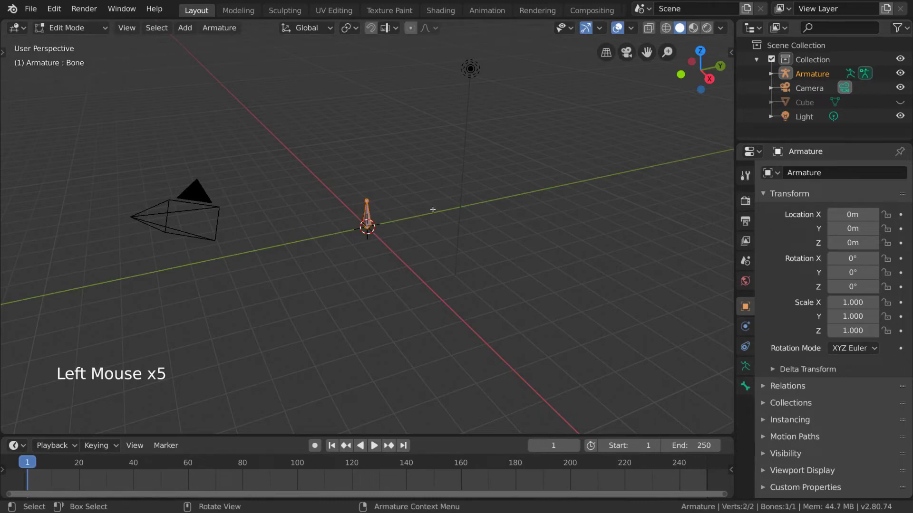
Step: Toggle the armature between Object and Edit Mode and between Object and Pose Mode, finishing in Object Mode
key("Tab")
key("Tab")
key("Tab")
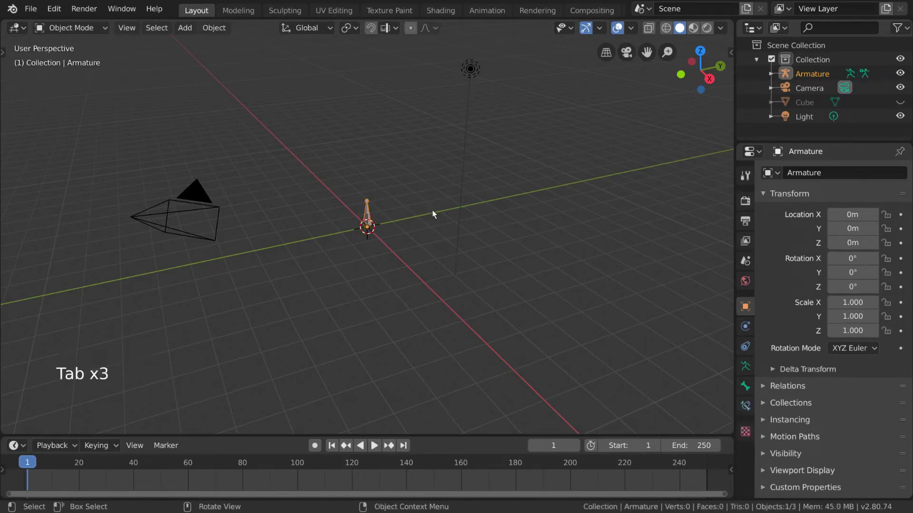
key("ctrl+Tab")
key("ctrl+Tab")
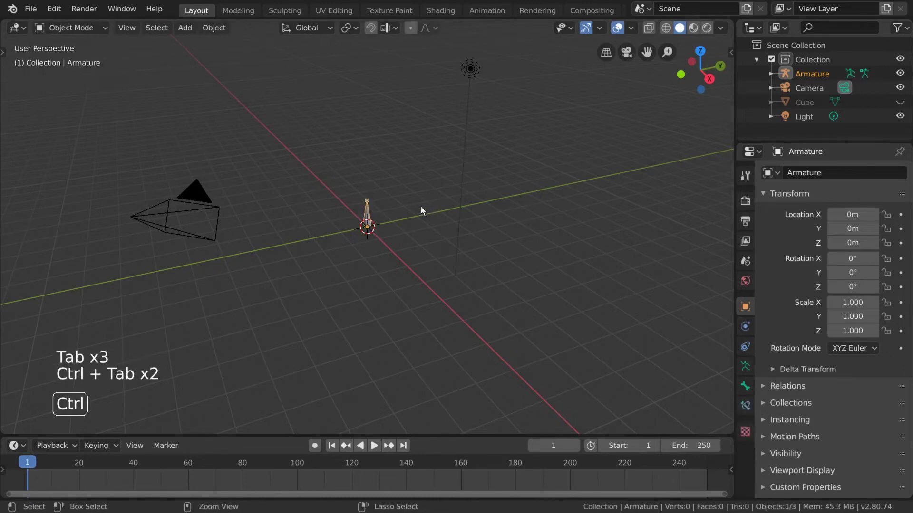
key("ctrl+Tab")
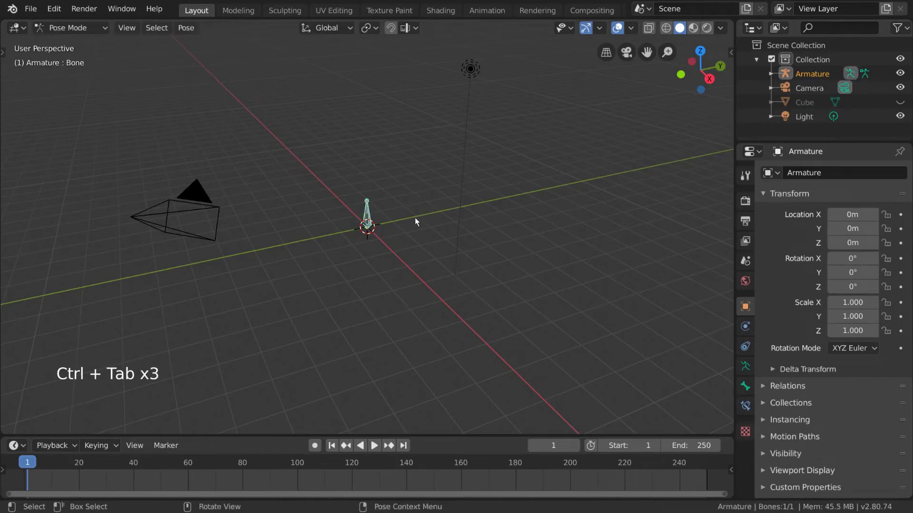
key("ctrl+Tab")
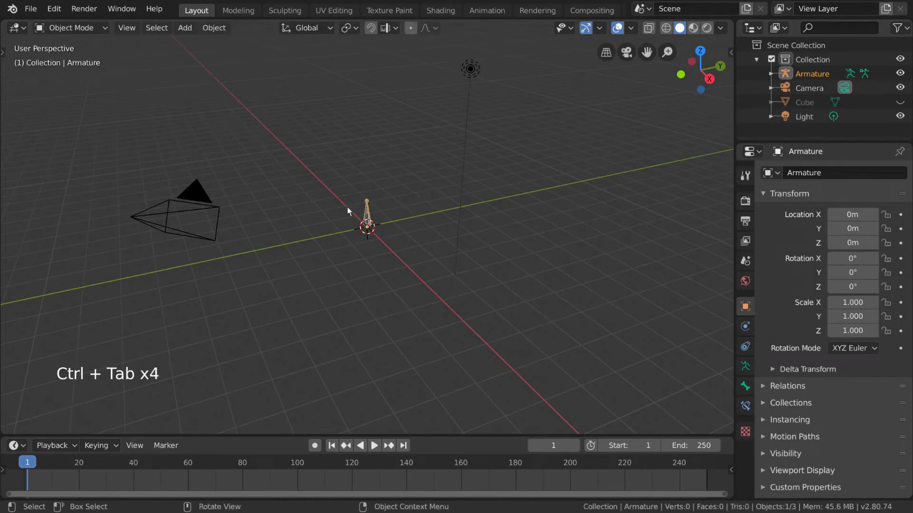
Step: Put the armature back into Edit Mode for a close view of its single bone
left_click(76, 27)
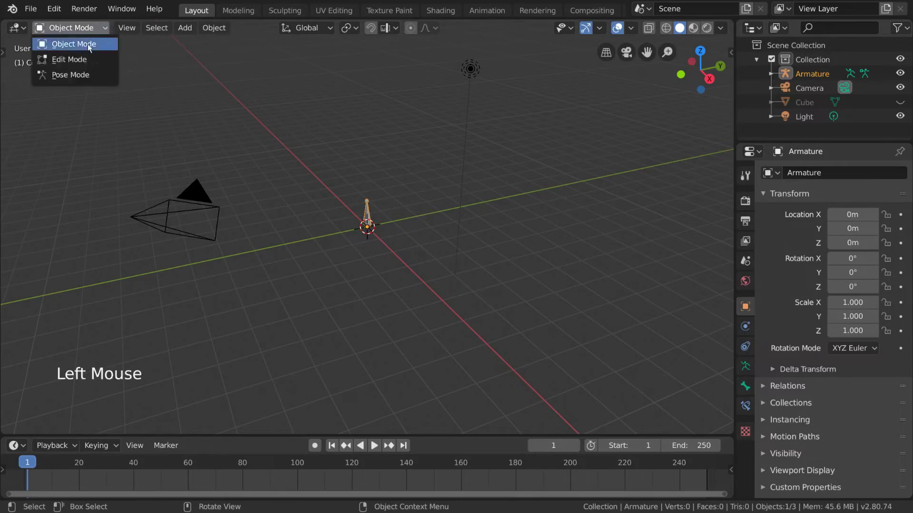
left_click(84, 59)
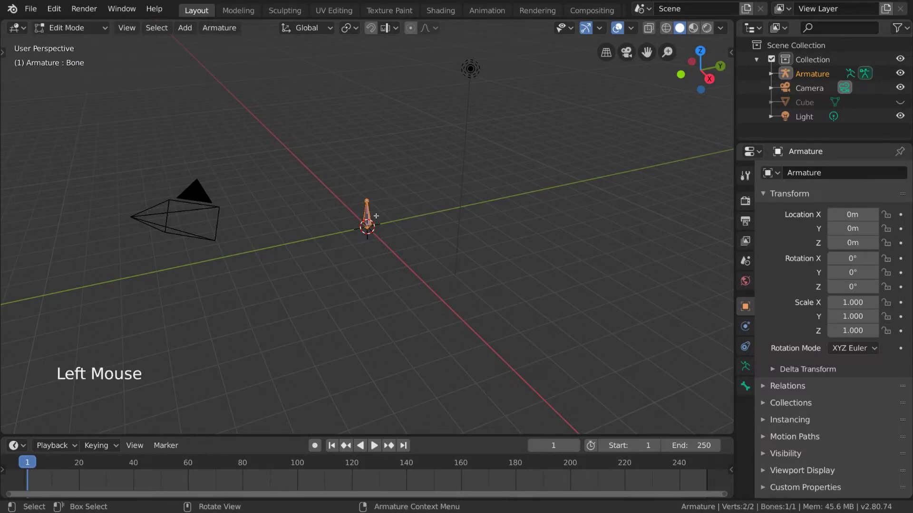
scroll(419, 199, "up", 5)
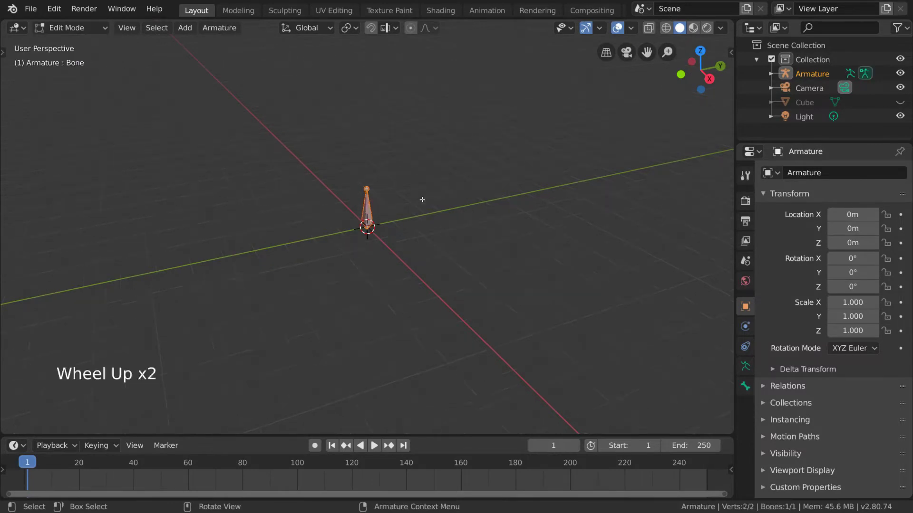
scroll(423, 198, "up", 1, "shift")
middle_click_drag(424, 198, 428, 203, "shift")
scroll(428, 204, "up", 2)
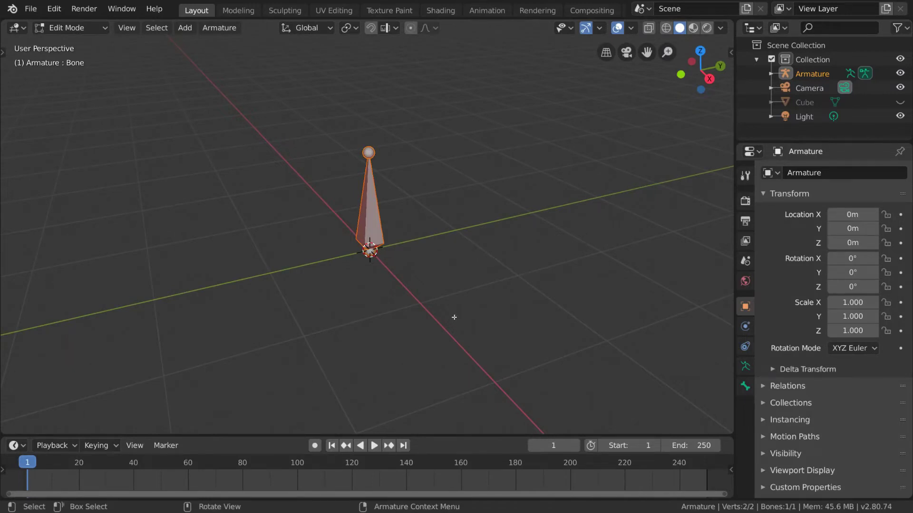
Step: Select the bone's root joint, tip joint and body in turn to examine its parts
left_click(370, 251)
left_click(370, 251)
left_click(368, 153)
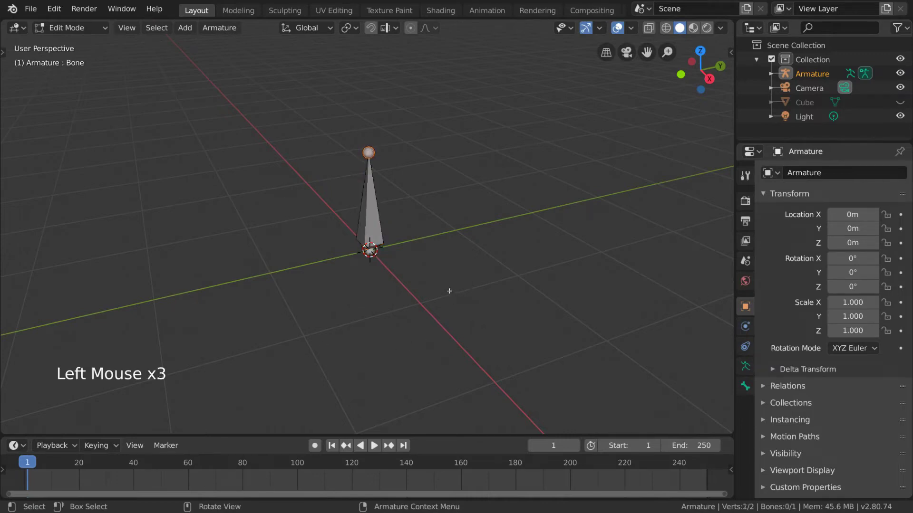
left_click(370, 250)
left_click(378, 159)
left_click(375, 171)
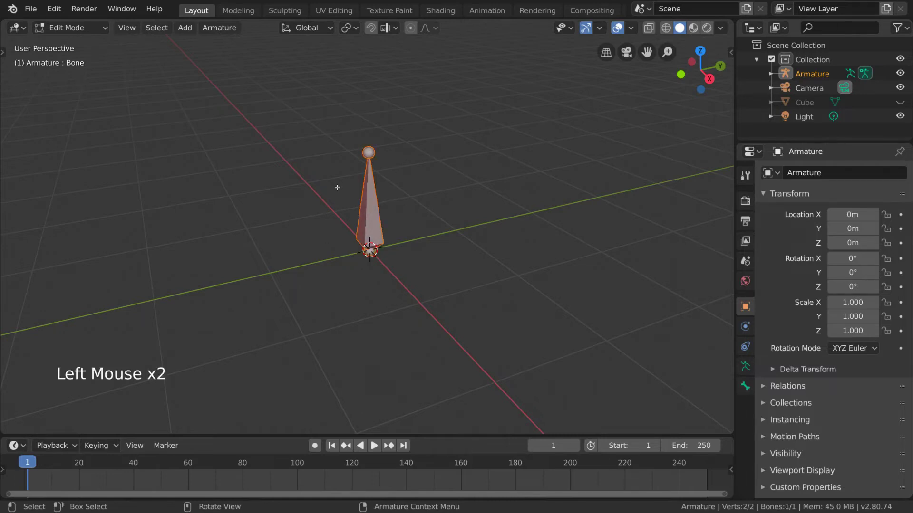
Step: Try moving the bone's tip joint and root joint one after the other, cancelling both moves
left_click(361, 154)
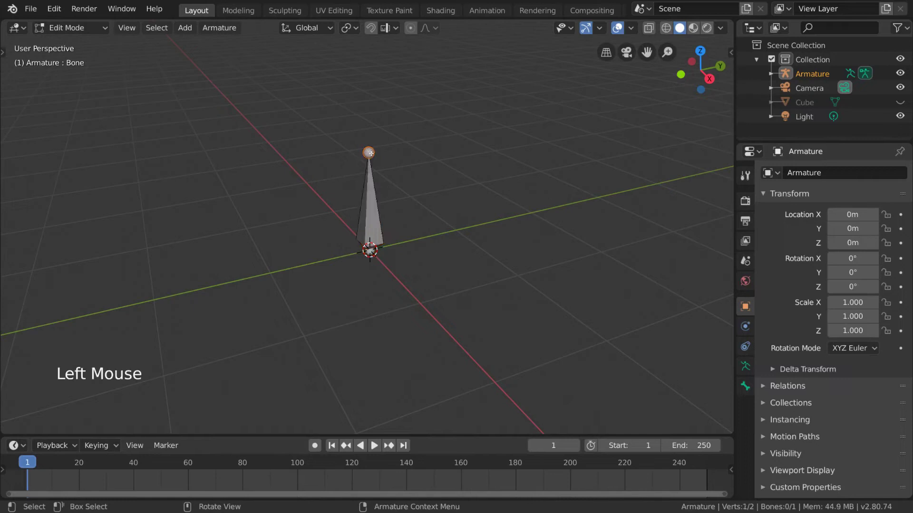
key("g")
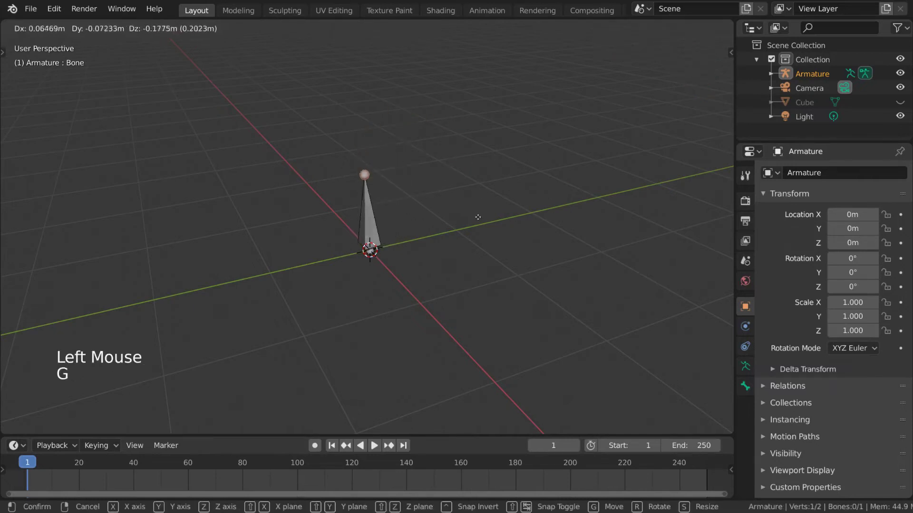
left_click(479, 192)
key("g")
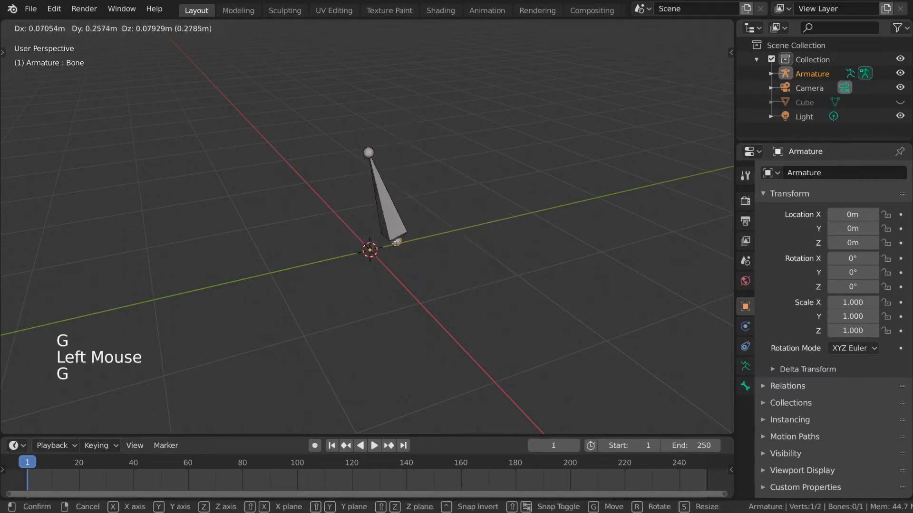
key("Escape")
Step: Select the whole bone by its body and try moving, rotating and scaling it, cancelling each transform
left_click(371, 209)
key("g")
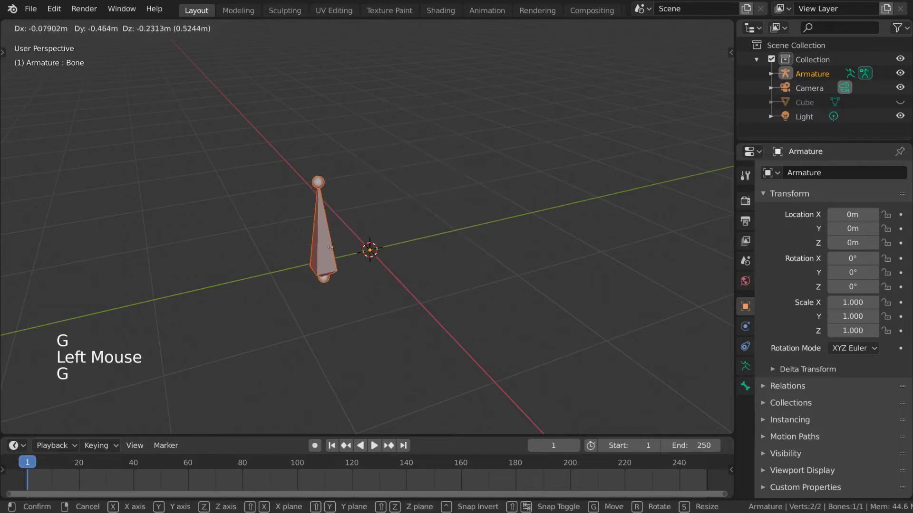
key("r")
key("Escape")
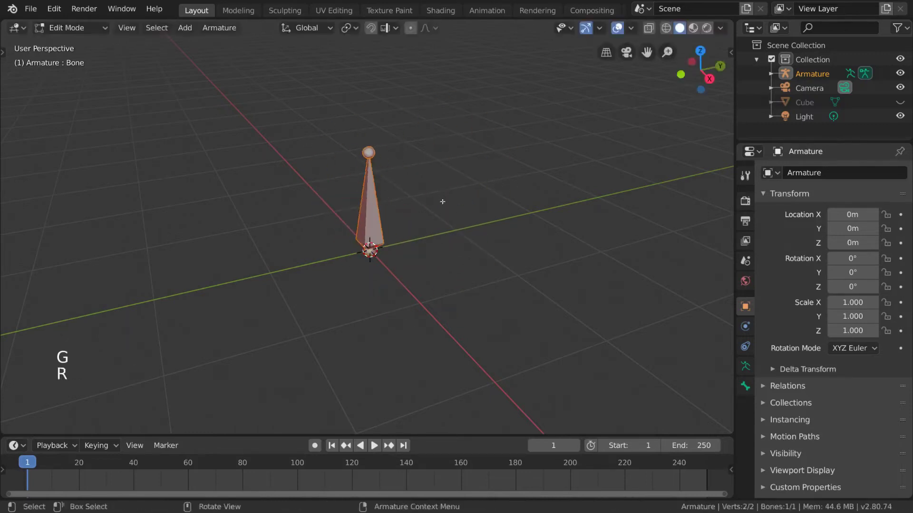
key("s")
key("Escape")
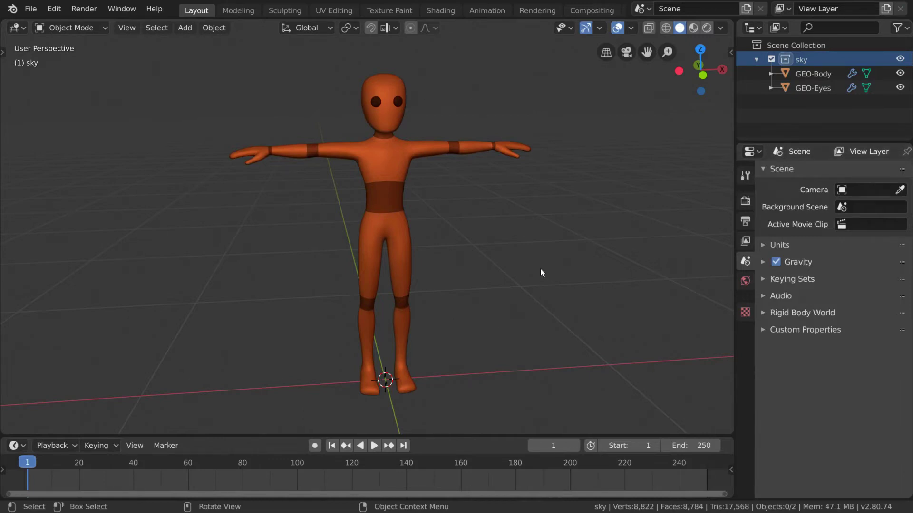
Step: Add an armature to the scene with the humanoid character and enter its Edit Mode
left_click(185, 28)
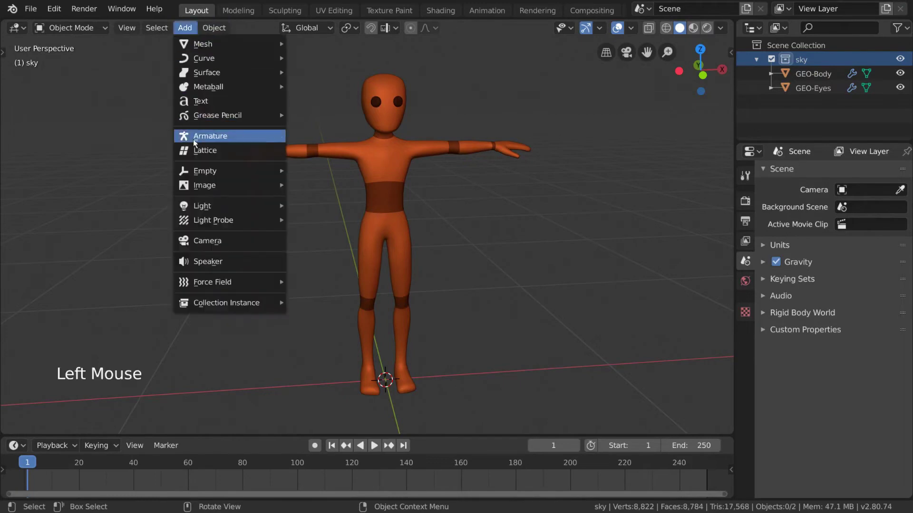
left_click(277, 137)
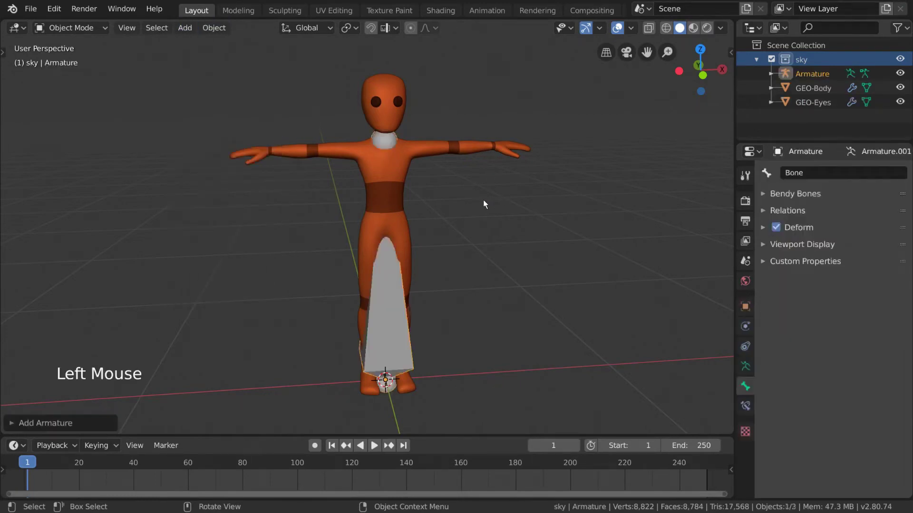
key("Tab")
Step: Raise the bone's tip joint about 0.22 m along Z to the top of the character's head
left_click(384, 145)
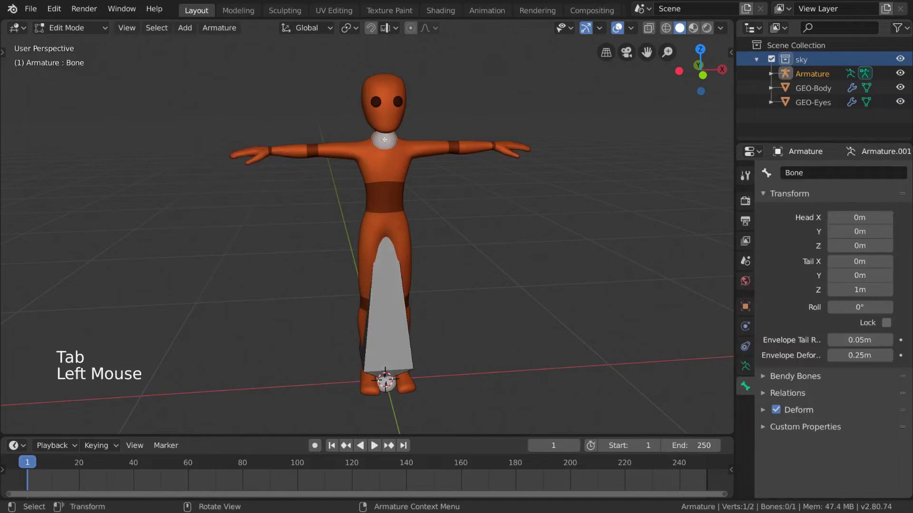
key("g")
key("z")
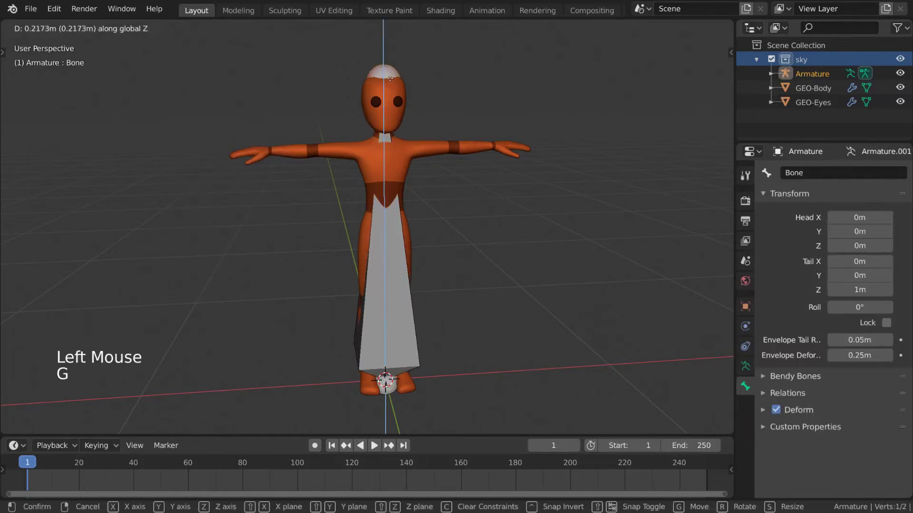
left_click(389, 90)
middle_click_drag(464, 197, 426, 274)
Step: Raise the bone's root joint about 0.69 m along Z to the character's hips
left_click(393, 406)
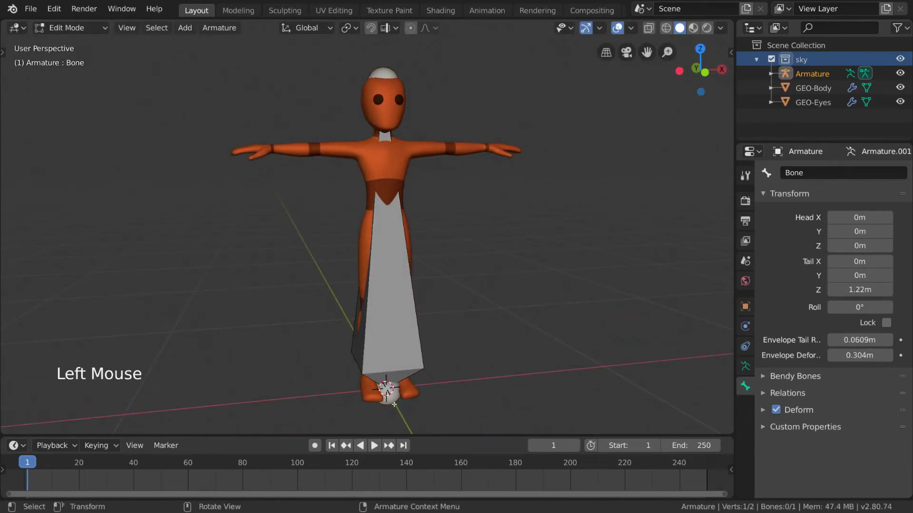
key("g")
key("z")
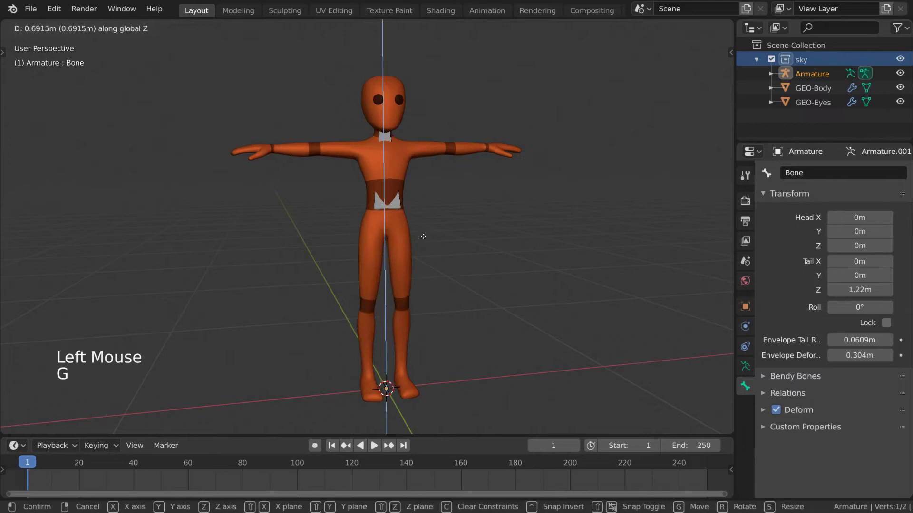
left_click(425, 234)
middle_click_drag(425, 236, 398, 225)
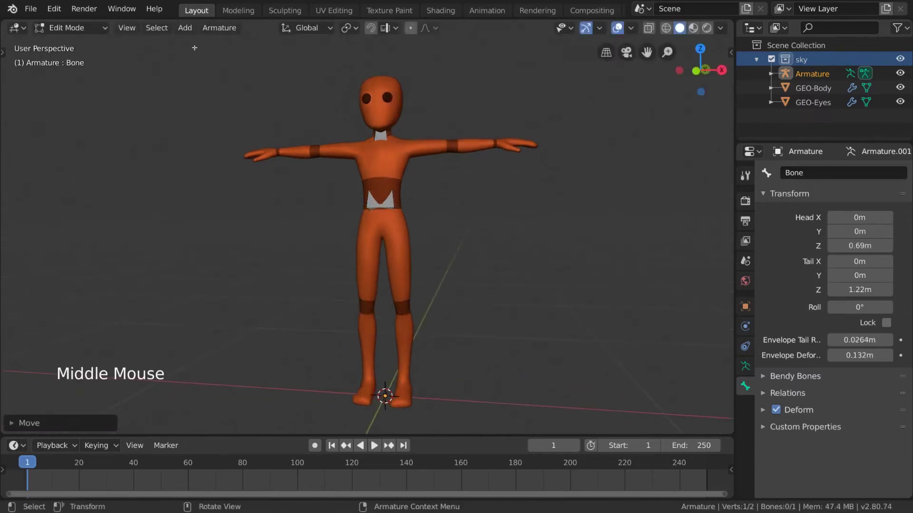
Step: Add a second bone to the armature and place the whole bone beside the character, its root about -0.41 m in X
left_click(186, 29)
left_click(191, 44)
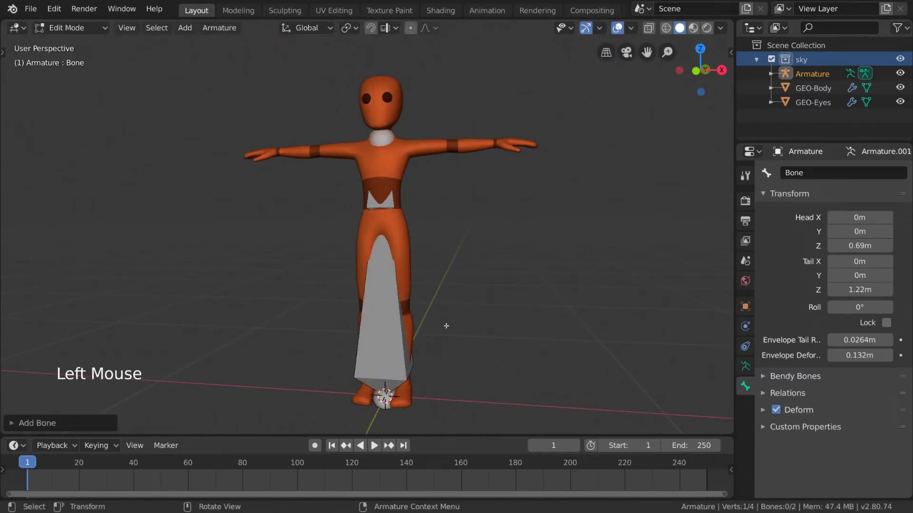
left_click(397, 337)
key("g")
left_click(306, 319)
middle_click_drag(373, 291, 426, 291)
key("g")
left_click(403, 250)
middle_click_drag(409, 249, 398, 240)
Step: Switch the viewport to Wireframe shading and add the torso bone to the selection as the active bone
key("z")
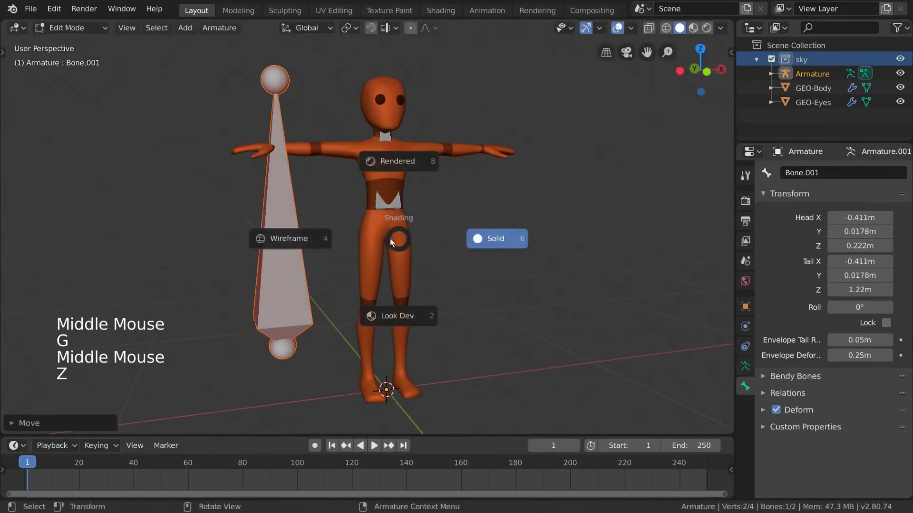
left_click(311, 244)
middle_click_drag(450, 222, 431, 227)
middle_click_drag(422, 230, 429, 261, "shift")
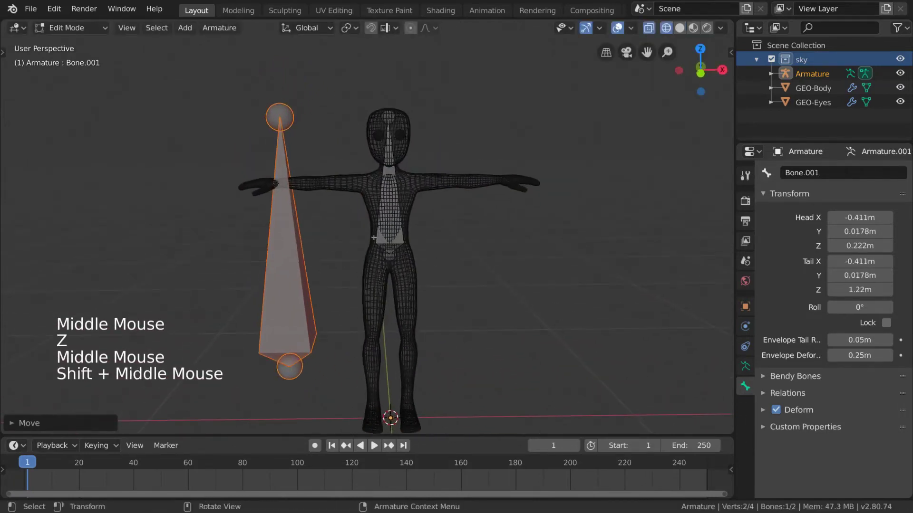
left_click(374, 236, "shift")
left_click(374, 236, "shift")
middle_click_drag(374, 236, 503, 253)
scroll(475, 255, "down", 1)
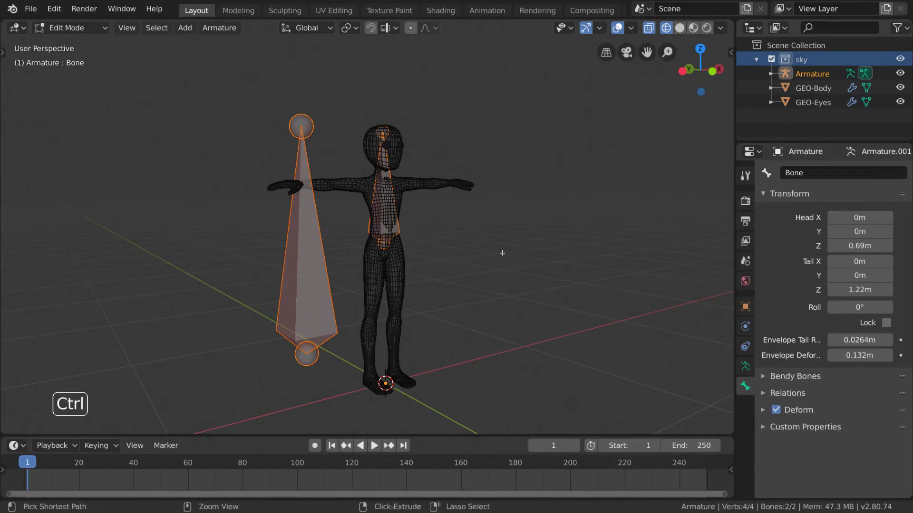
Step: Parent the side bone to the torso bone as Connected and pull the child bone's tip down towards the head
key("ctrl+p")
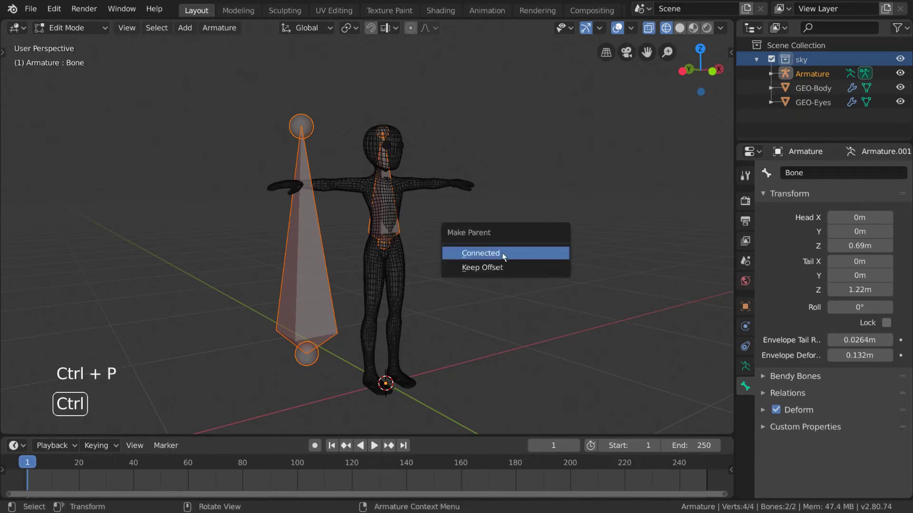
left_click(559, 258)
scroll(517, 281, "down", 2)
middle_click_drag(516, 281, 451, 255)
left_click(376, 120)
middle_click_drag(376, 120, 387, 76, "shift")
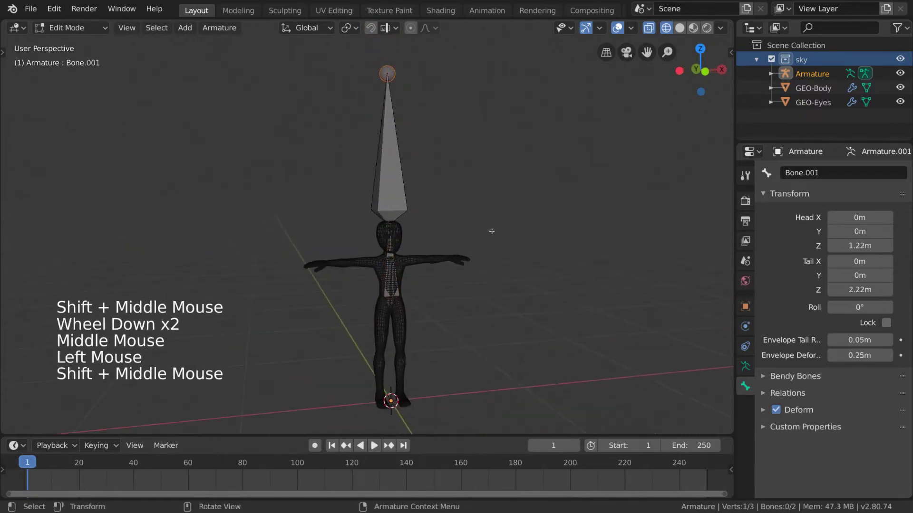
key("g")
left_click(477, 342)
Step: Select the connected upper bone with both its joints and lower it about 0.22 m along Z into the head
middle_click_drag(477, 342, 464, 284, "shift")
scroll(465, 283, "up", 3)
left_click(408, 186, "shift")
key("g")
left_click(408, 187)
left_click(407, 223, "shift")
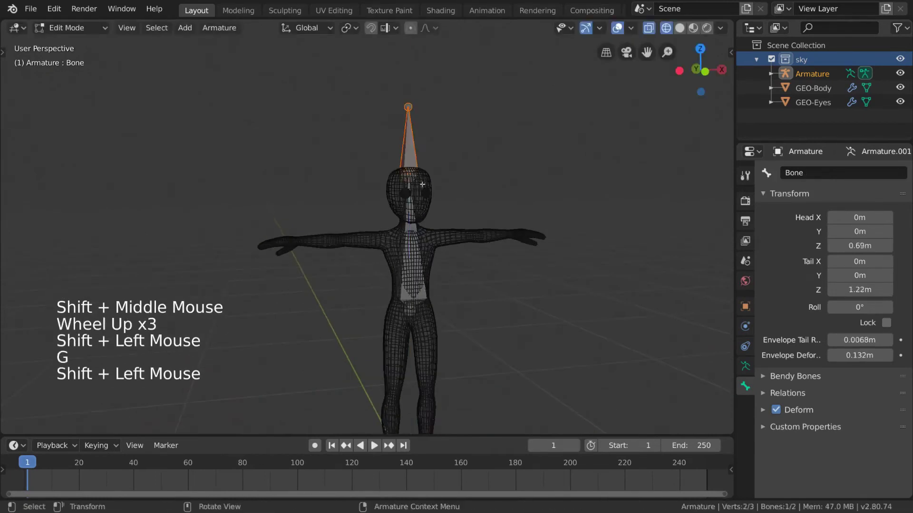
middle_click_drag(408, 223, 413, 214)
key("g")
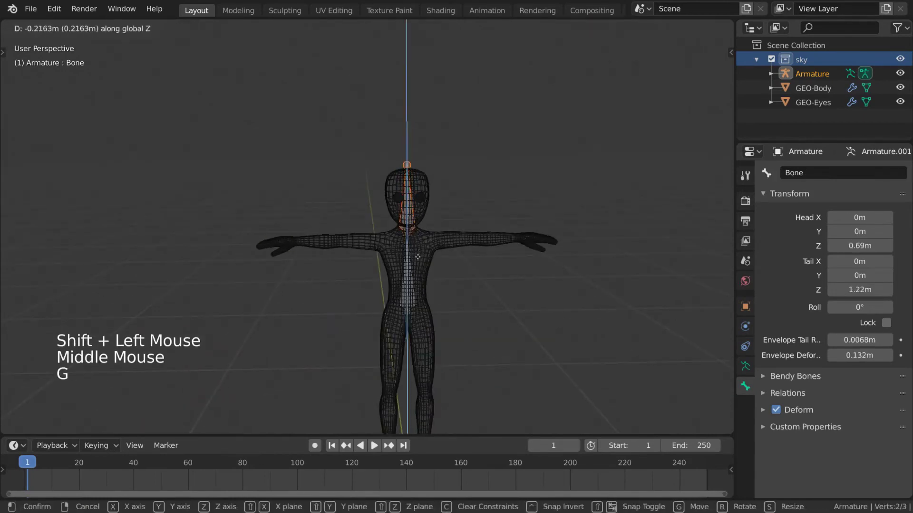
left_click(417, 263)
Step: Try moving the neck joint shared by the connected bones and the upper bone's tip joint
middle_click_drag(417, 263, 397, 225)
left_click(407, 241)
key("g")
left_click(394, 207)
left_click(395, 165)
key("g")
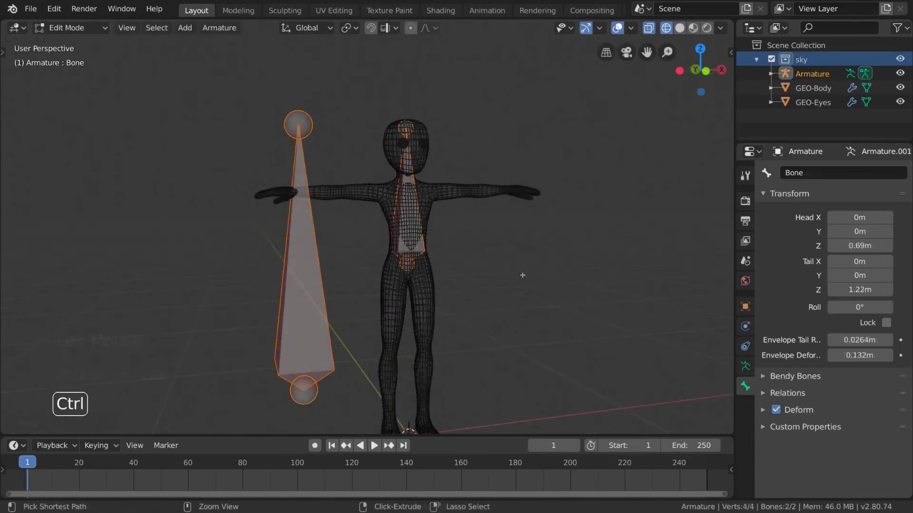
Step: Parent the side bone to the torso bone with Keep Offset and test moving each bone independently
key("ctrl+p")
left_click(521, 287)
left_click(436, 237)
key("g")
left_click(303, 260)
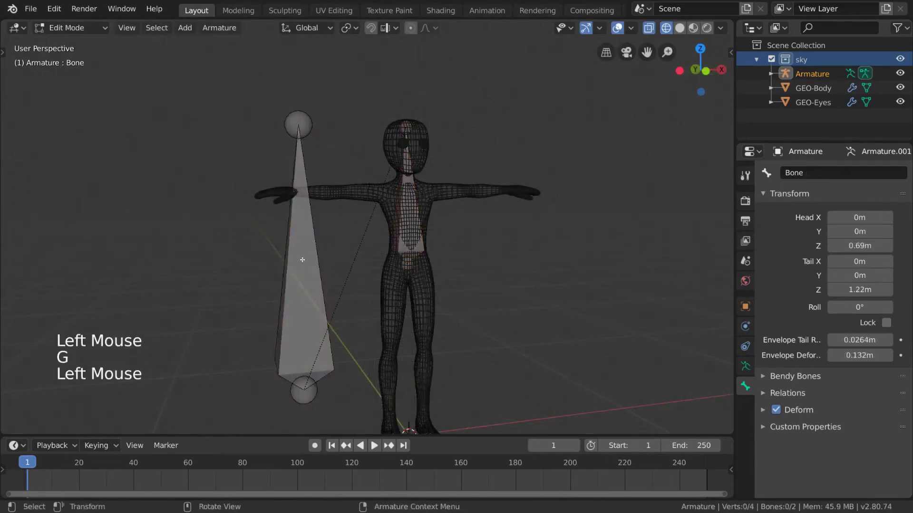
left_click(309, 297)
key("g")
key("Escape")
Step: Switch the armature to Pose Mode and try rotating the parent torso bone, cancelling the rotation
key("Tab")
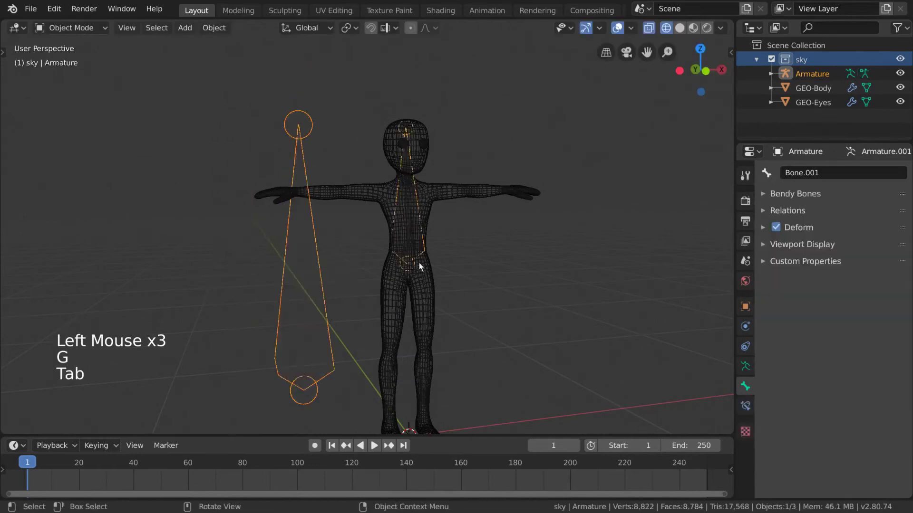
key("ctrl+Tab")
left_click(426, 245)
key("r")
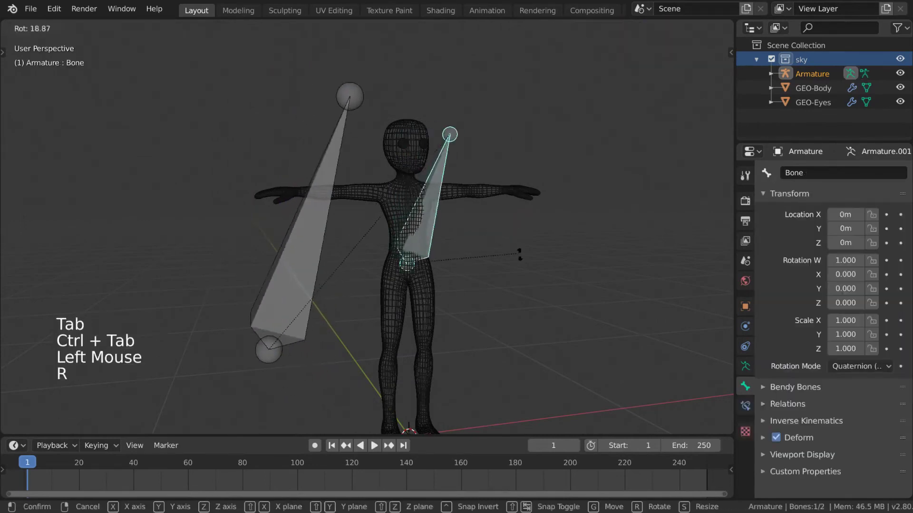
key("Escape")
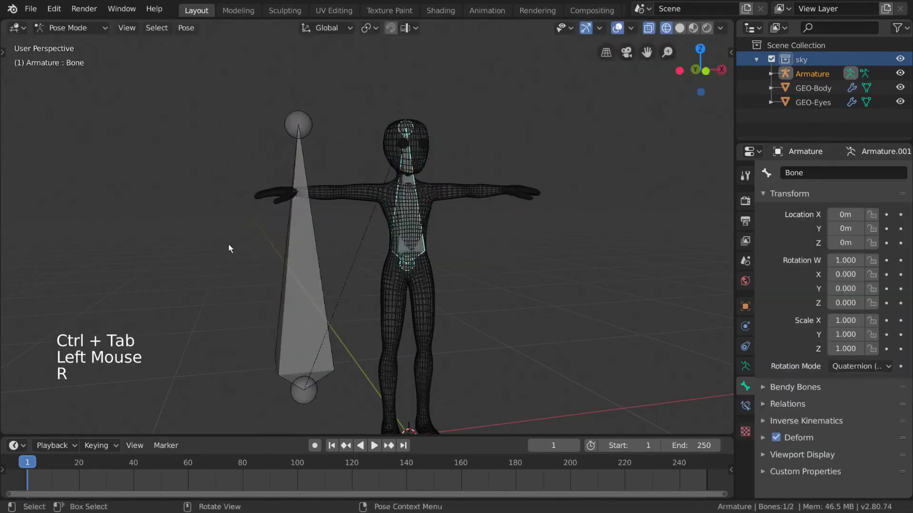
Step: Select the offset child bone in Pose Mode and try rotating it on its own, cancelling the rotation
left_click(298, 280)
left_click(295, 357)
left_click(286, 385)
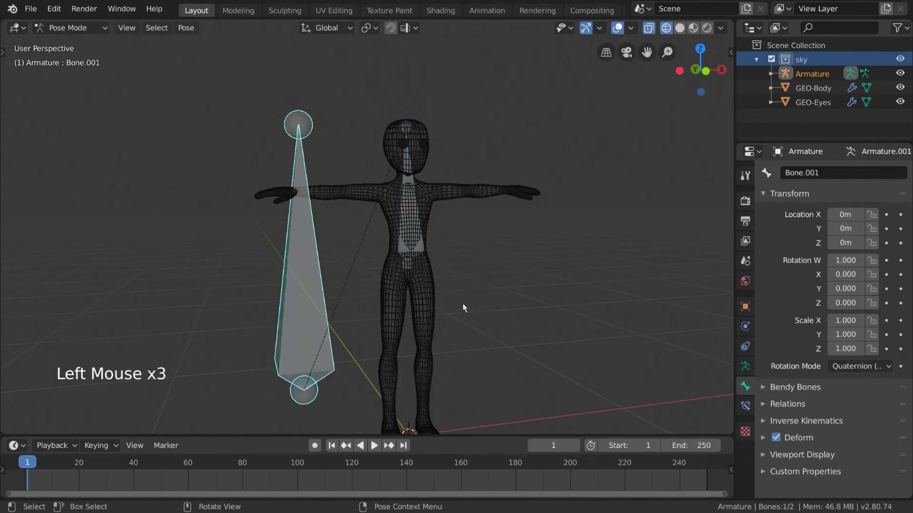
key("r")
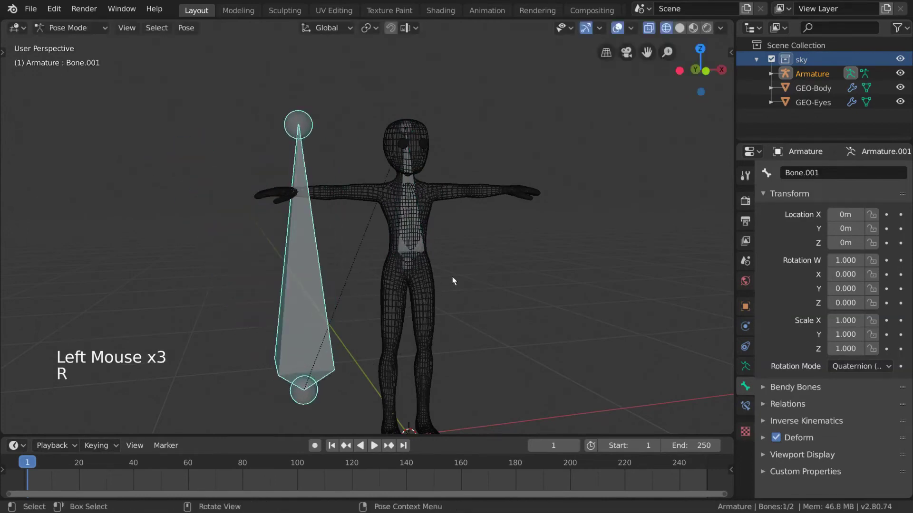
Step: Return to Edit Mode, test moving the offset child bone and delete it from the armature
key("Tab")
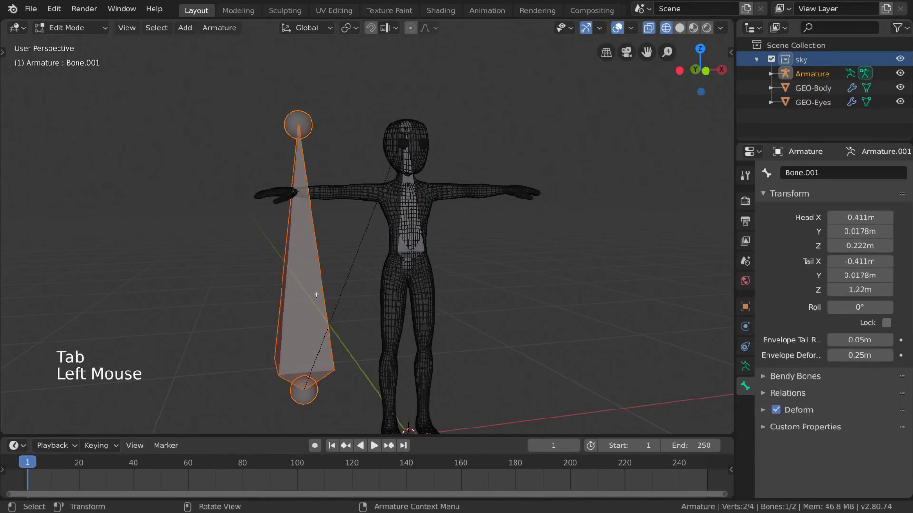
key("g")
left_click(332, 258)
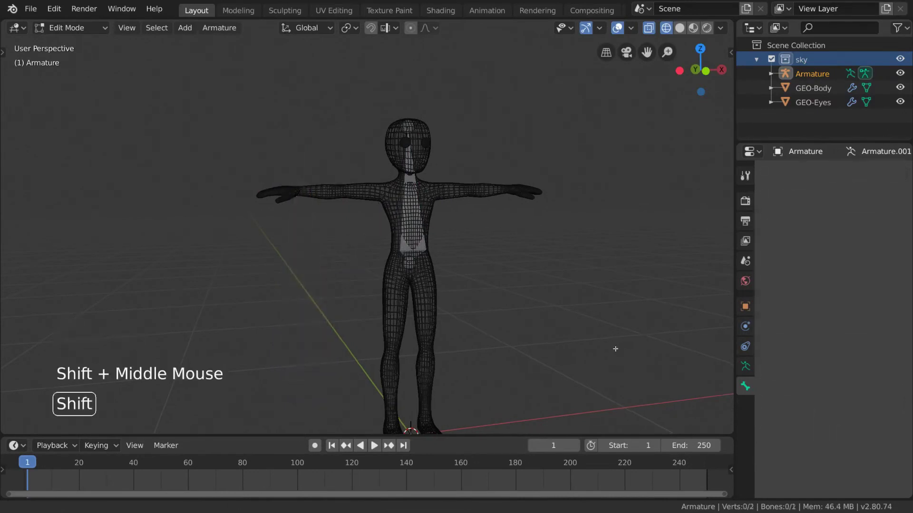
Step: Select the torso bone and subdivide it into two bones
middle_click_drag(613, 347, 617, 317, "shift")
left_click(414, 158)
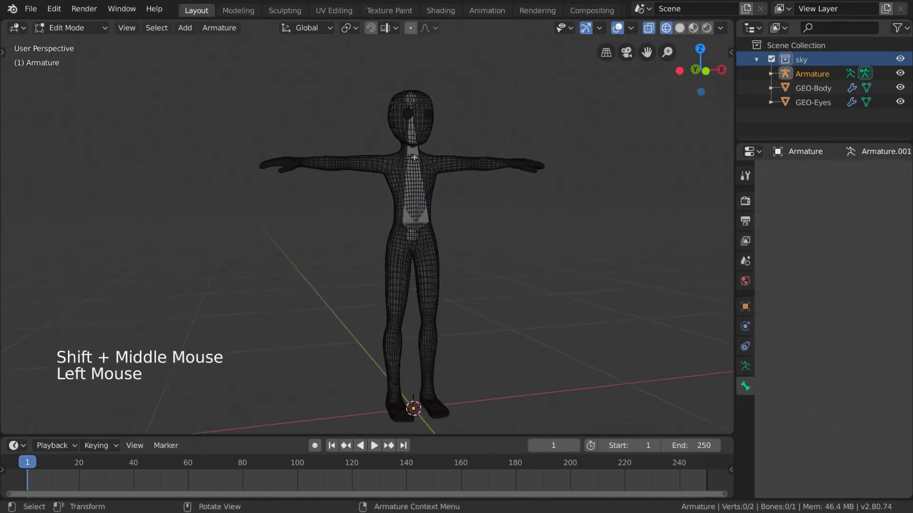
left_click(425, 219)
middle_click_drag(489, 230, 430, 197)
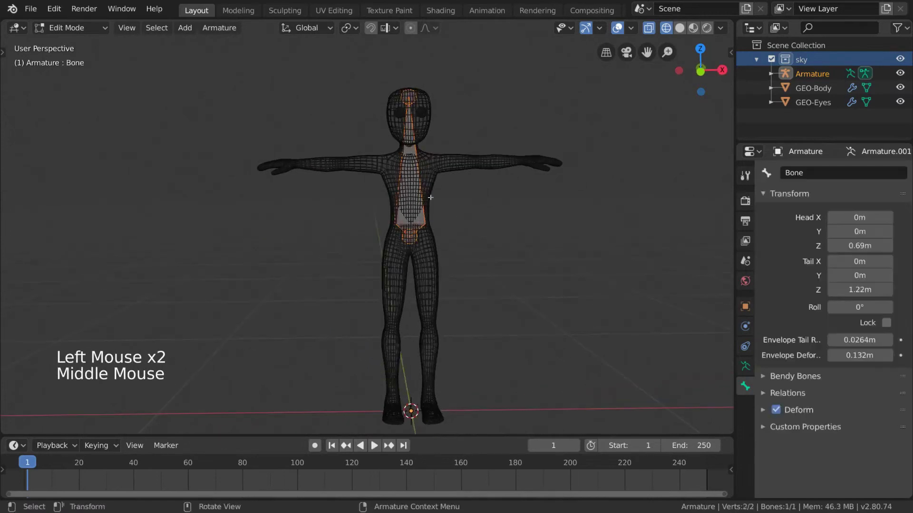
middle_click_drag(488, 228, 456, 211, "shift")
right_click(523, 208)
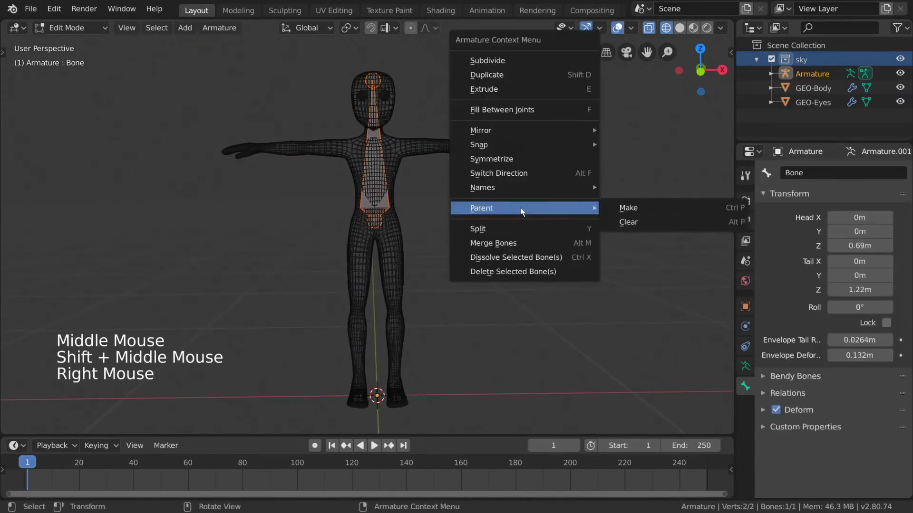
left_click(540, 61)
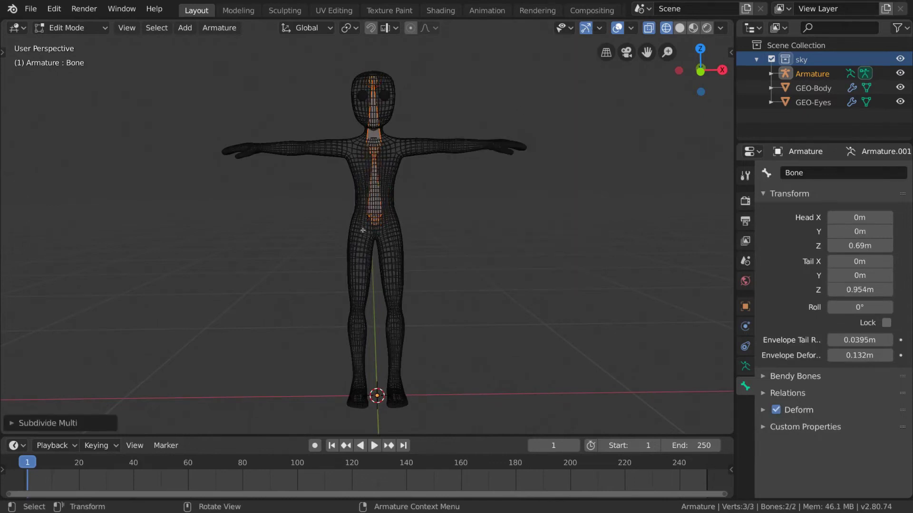
Step: Try raising the subdivision's Number of Cuts to 4 and bring it back to 1
middle_click_drag(428, 233, 425, 253)
left_click(21, 424)
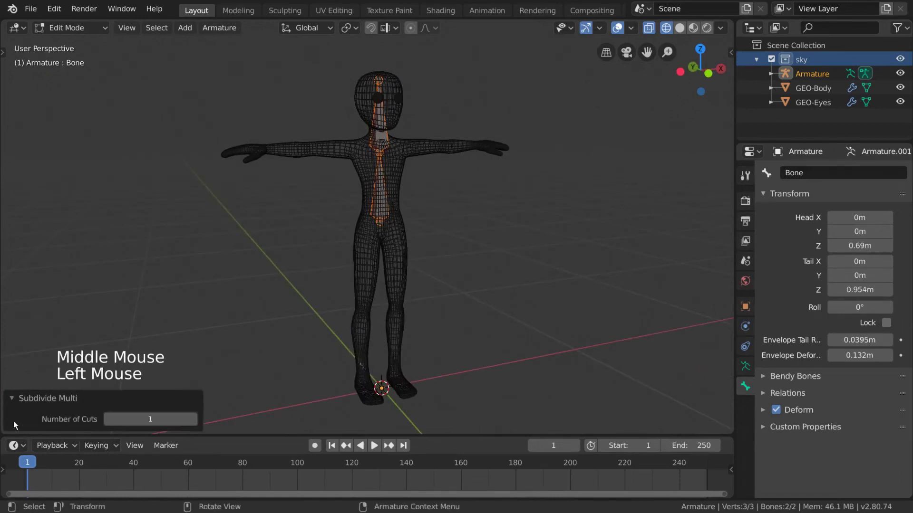
left_click(195, 420)
left_click(195, 420)
left_click(195, 420)
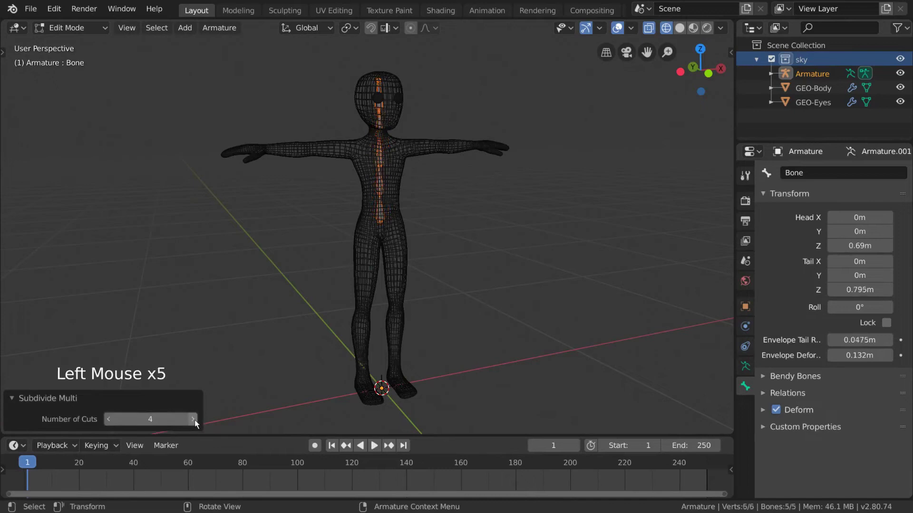
left_click(108, 421)
left_click(109, 420)
left_click(109, 421)
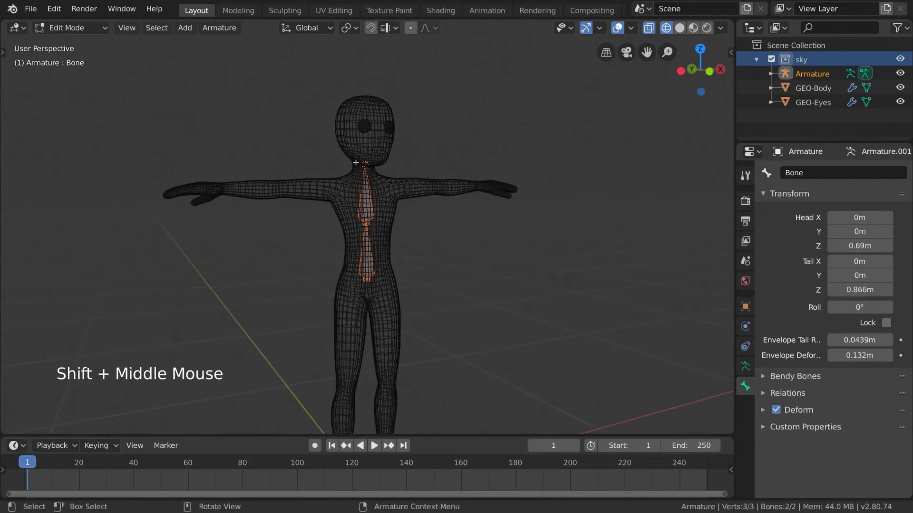
Step: Extrude a head bone from the neck joint to the top of the head and undo the extrusion
left_click(438, 250)
middle_click_drag(437, 250, 443, 171)
key("e")
left_click(415, 137)
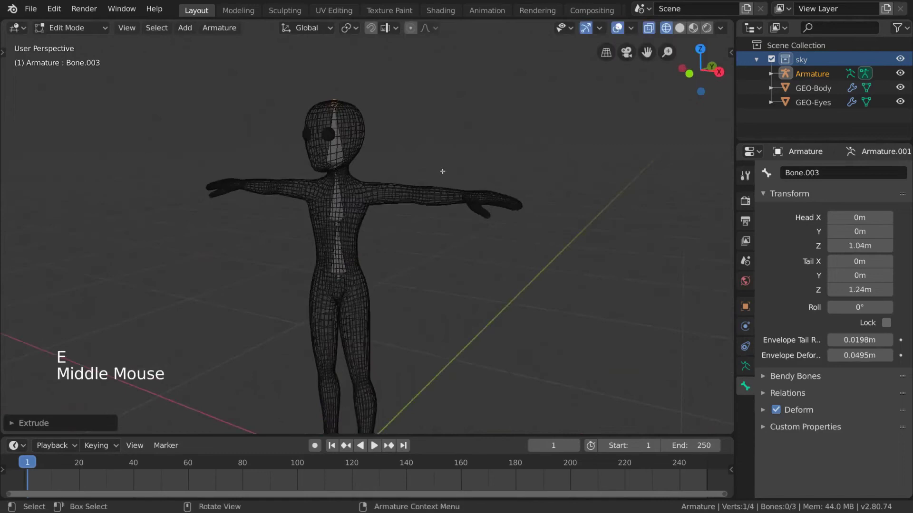
key("ctrl+z")
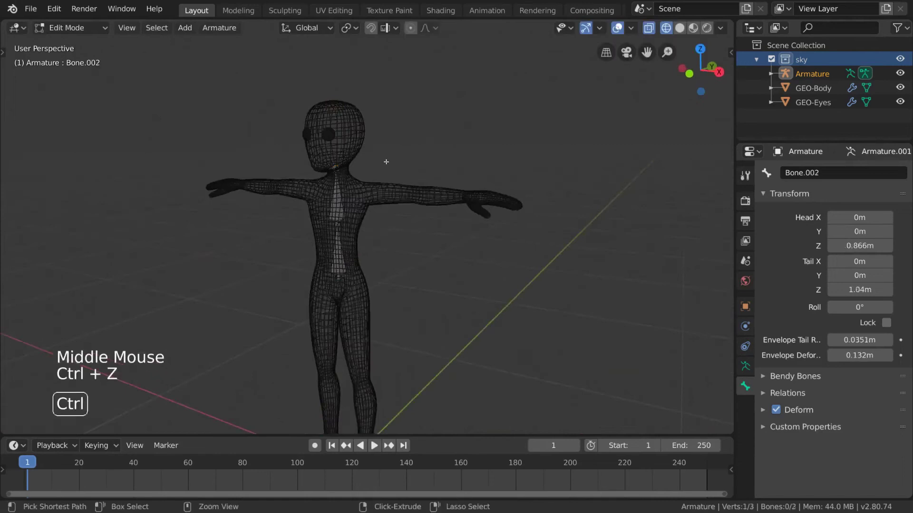
Step: Activate the Extrude tool and extrude a head bone about 0.2 m long from the neck joint to the top of the head
left_click(10, 64)
left_click(23, 318)
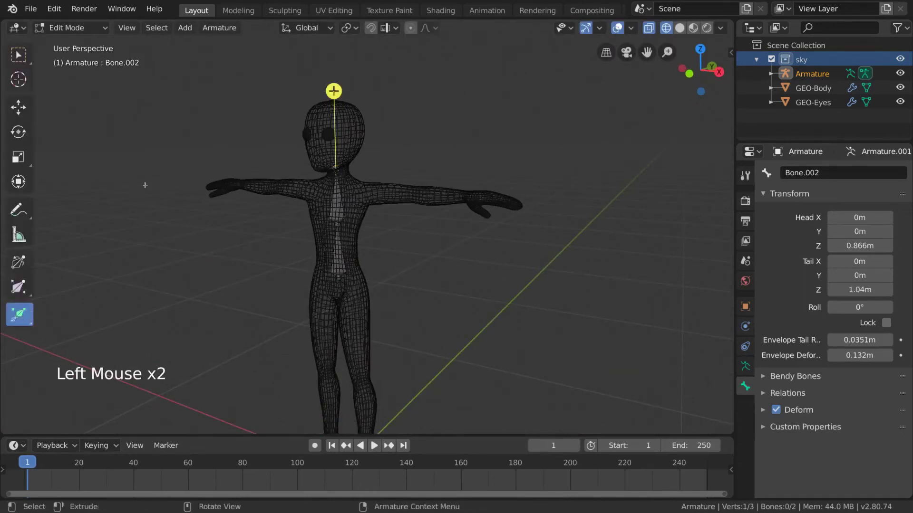
middle_click_drag(367, 218, 409, 214)
left_click_drag(352, 90, 370, 23)
left_click_drag(369, 433, 370, 429)
middle_click_drag(632, 318, 554, 323)
scroll(551, 323, "up", 1)
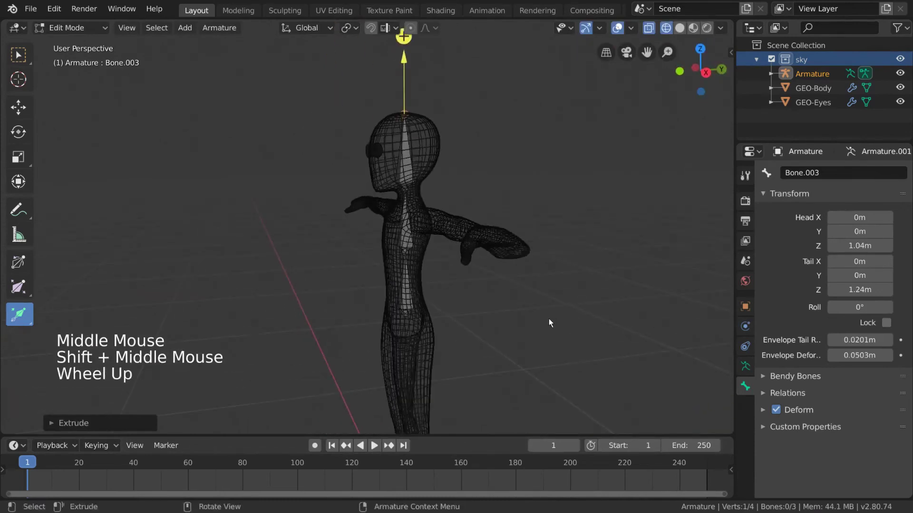
Step: Try extruding another bone sideways from the neck joint with the Extrude tool and undo it
left_click(404, 184)
middle_click_drag(403, 184, 444, 172)
left_click_drag(404, 113, 431, 111)
left_click_drag(486, 146, 495, 247)
key("ctrl+z")
middle_click_drag(440, 285, 451, 283)
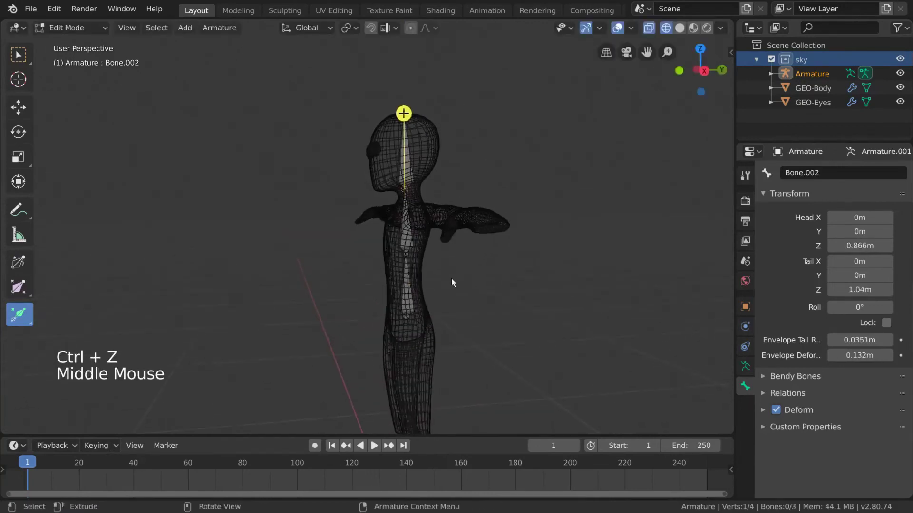
Step: Extrude a bone about 0.27 m long along the Z axis from the tip of the head bone
left_click(407, 235)
left_click(402, 117)
middle_click_drag(404, 142, 450, 207, "shift")
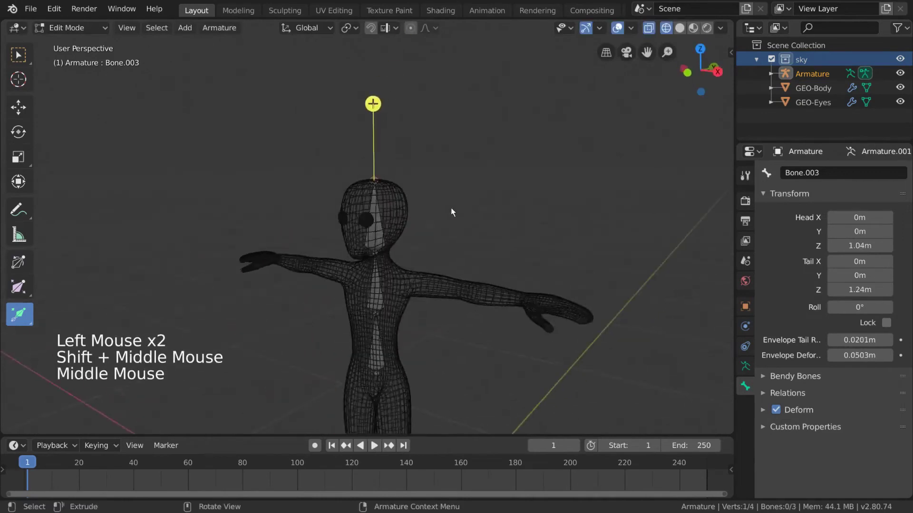
key("e")
key("z")
left_click(453, 105)
Step: Select the bone above the head and try moving it while connected, cancelling the move
middle_click_drag(464, 171, 395, 182)
left_click(366, 155)
key("g")
right_click(420, 186)
middle_click_drag(395, 182, 372, 199)
Step: Switch to the Select tool and apply Disconnect Bone to the bone above the head
left_click(23, 57)
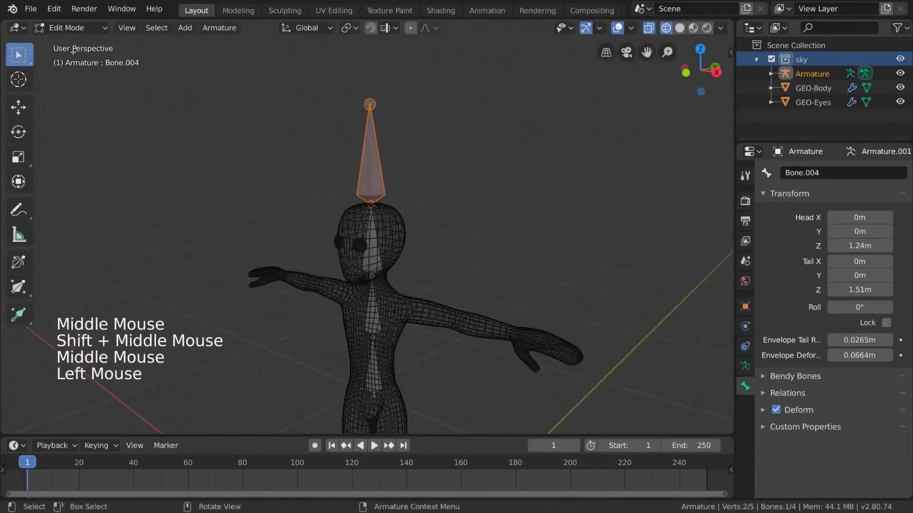
right_click(258, 170)
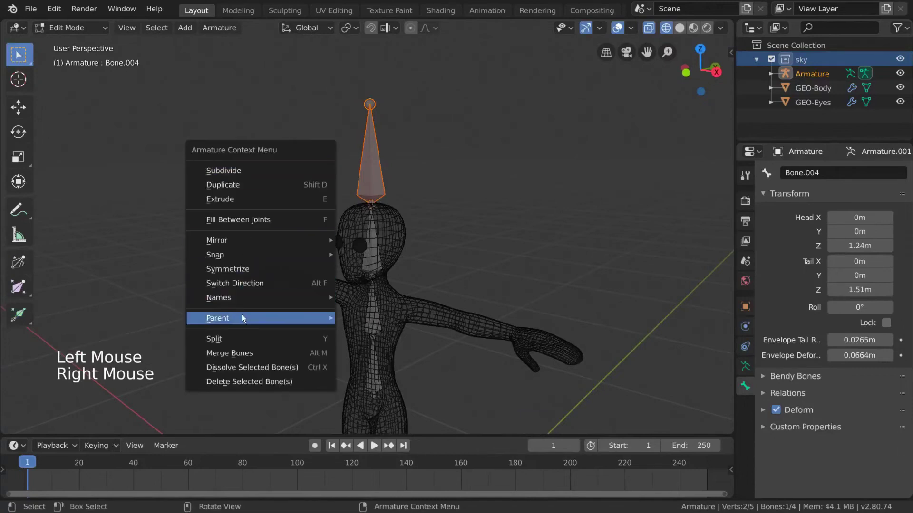
mouse_move(323, 319)
left_click(390, 332)
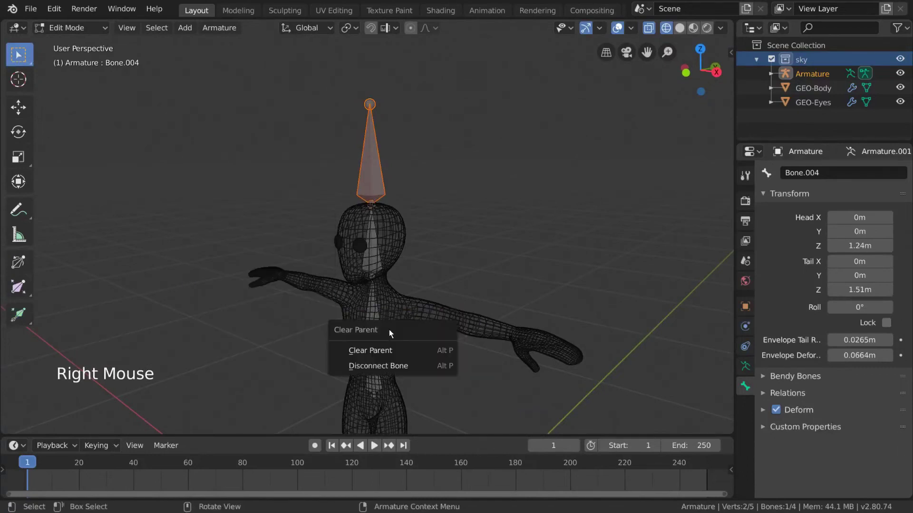
key("alt+p")
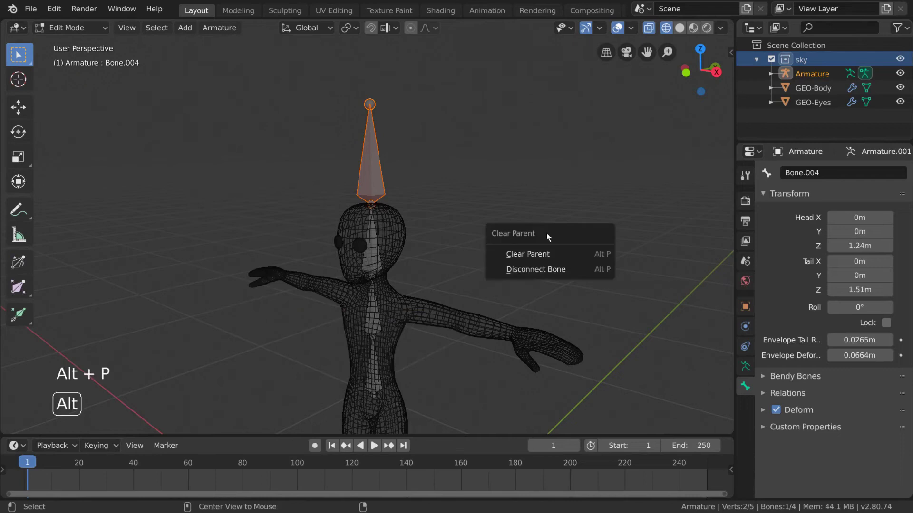
left_click(591, 271)
Step: Move the disconnected bone about 0.35 m behind the head
middle_click_drag(592, 272, 535, 271)
key("g")
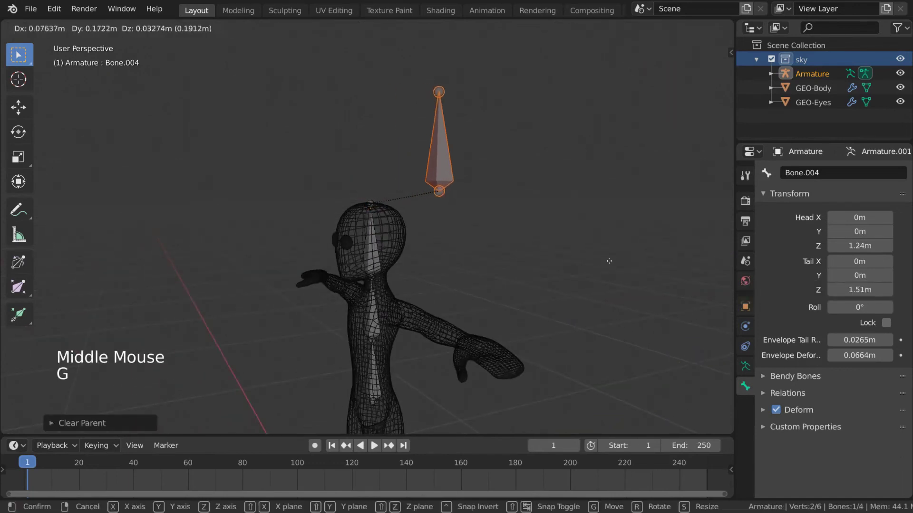
left_click(613, 260)
middle_click_drag(420, 278, 443, 274)
key("g")
Step: Switch to Pose Mode and try a trackball rotation on the head bone, cancelling it
key("Tab")
left_click(378, 254)
key("r")
key("r")
key("Escape")
Step: Try rotating the upper torso bone and the lower torso bone one at a time, cancelling each rotation
left_click(372, 315)
key("r")
right_click(397, 311)
middle_click_drag(449, 284, 413, 281)
left_click(490, 202)
middle_click_drag(492, 207, 366, 377)
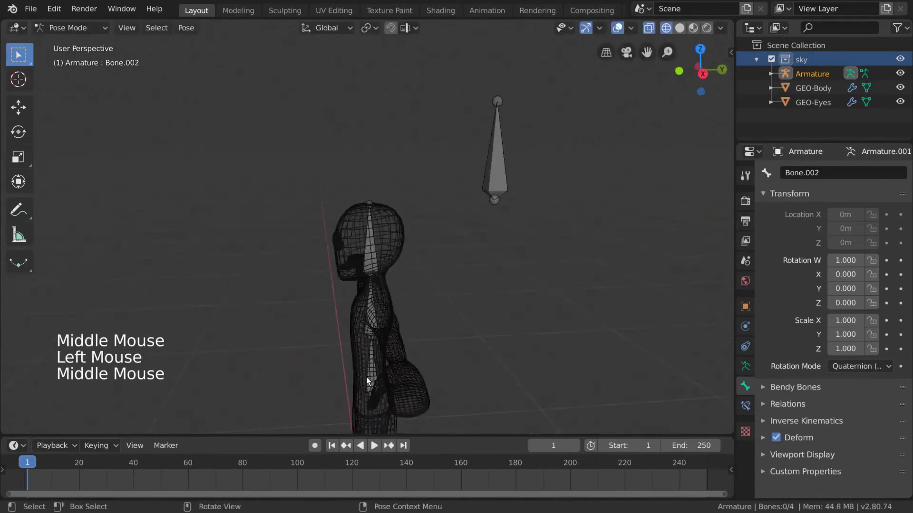
left_click(366, 373)
key("r")
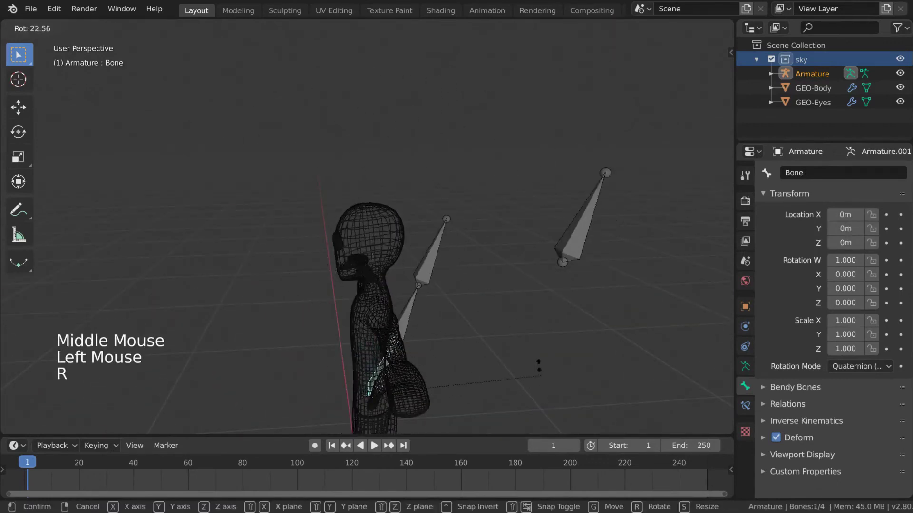
right_click(428, 265)
Step: Select the head bone again and test how rotating it carries the offset bone, cancelling the rotation
left_click(373, 244)
middle_click_drag(373, 244, 414, 261)
key("r")
key("r")
middle_click_drag(468, 240, 437, 239)
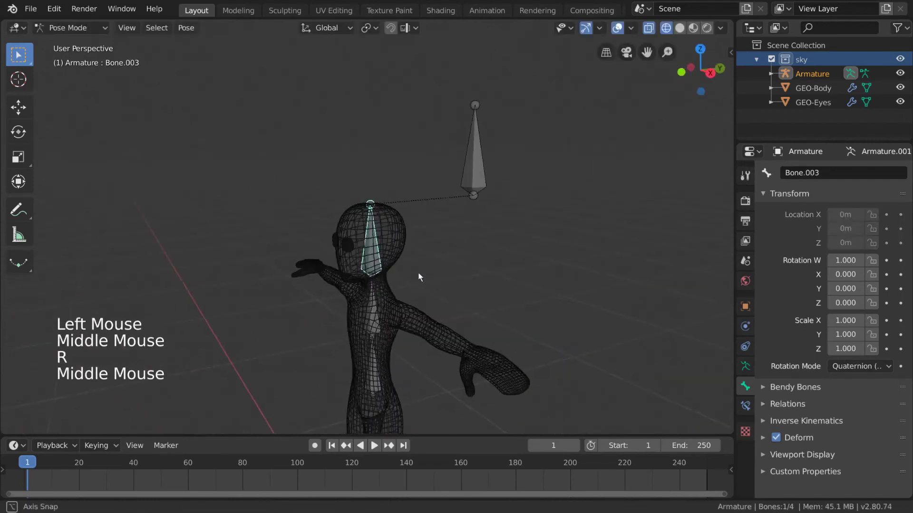
Step: Return to Edit Mode, select the offset bone and remove its parent relation with Clear Parent
key("Tab")
left_click(475, 171)
middle_click_drag(474, 172, 414, 220)
right_click(492, 174)
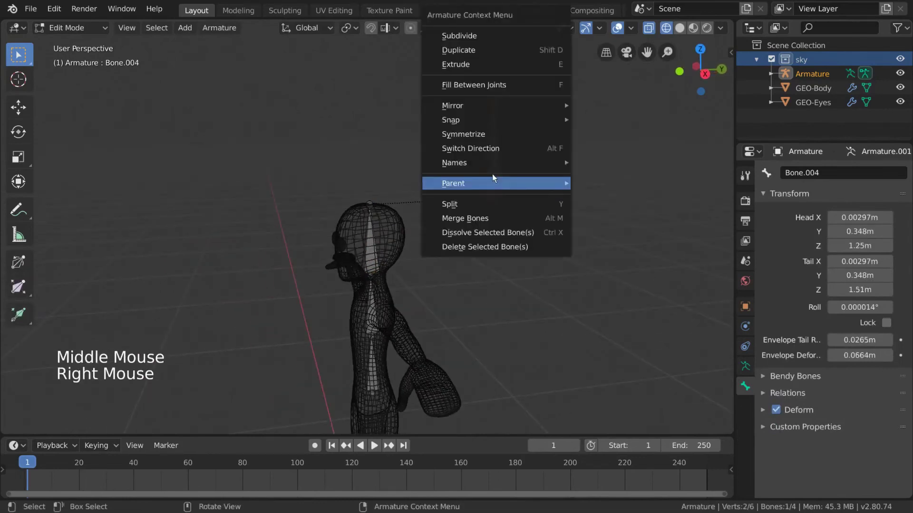
mouse_move(489, 179)
left_click(610, 198)
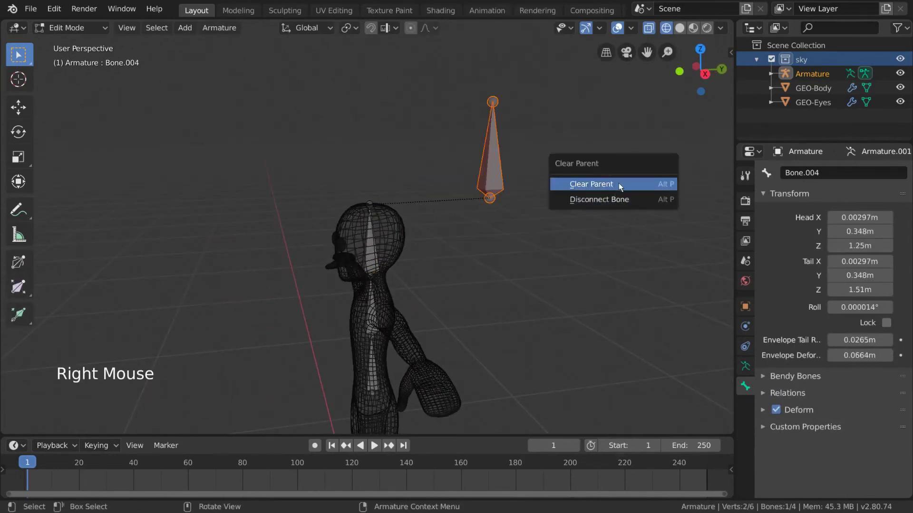
left_click(591, 184)
Step: Activate the Roll tool in Edit Mode, try rolling the head bone and undo the roll
middle_click_drag(592, 184, 392, 246)
key("Tab")
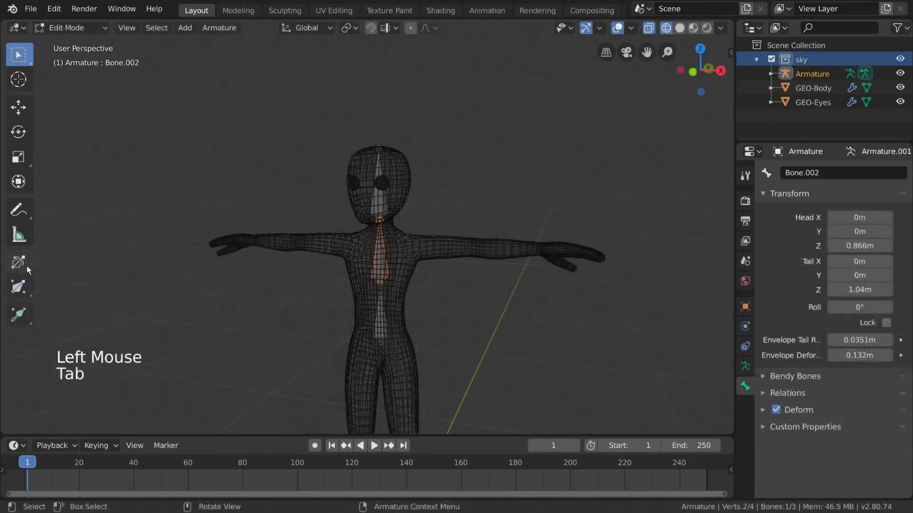
left_click(26, 269)
middle_click_drag(334, 281, 438, 278)
left_click(373, 183)
scroll(388, 195, "up", 3)
middle_click_drag(392, 207, 393, 242, "shift")
middle_click_drag(411, 246, 452, 267)
left_click(487, 310)
left_click_drag(488, 310, 538, 278)
left_click_drag(567, 245, 505, 310)
key("ctrl+z")
Step: Switch to Pose Mode, select all three bones and try rotating them together about their local X axis, cancelling the rotation
middle_click_drag(505, 310, 428, 301)
scroll(500, 287, "down", 2)
key("Tab")
scroll(409, 304, "down", 1)
left_click(387, 307, "shift")
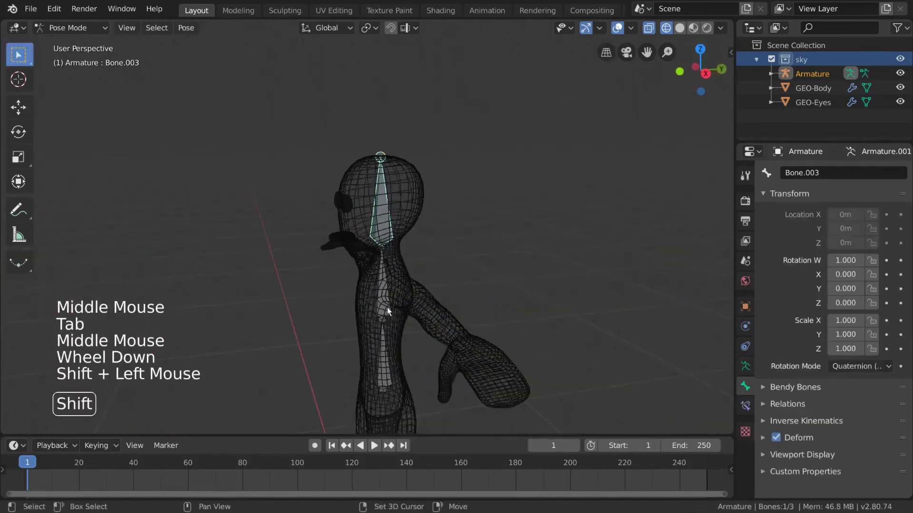
left_click(386, 351, "shift")
middle_click_drag(386, 351, 424, 306, "shift")
key("r")
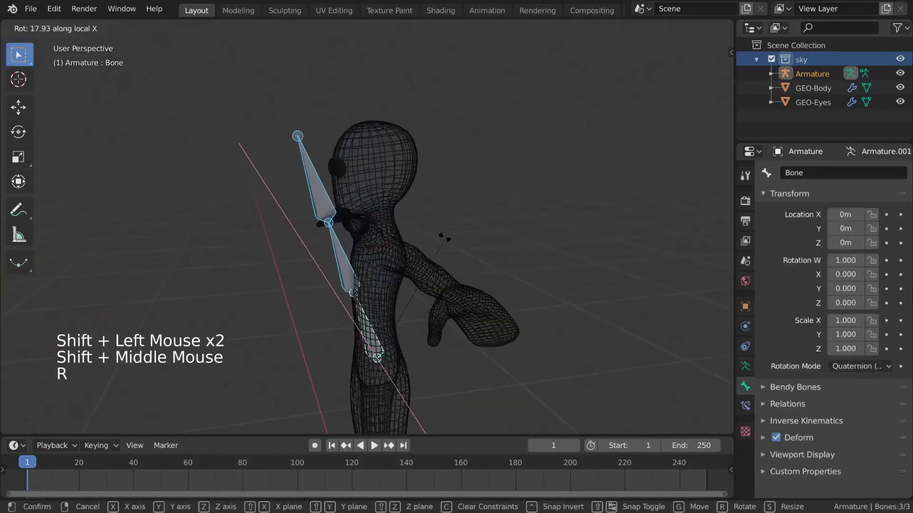
right_click(444, 237)
Step: Rotate the upper torso bone and the head bone forward about the X axis
left_click(378, 254)
key("r")
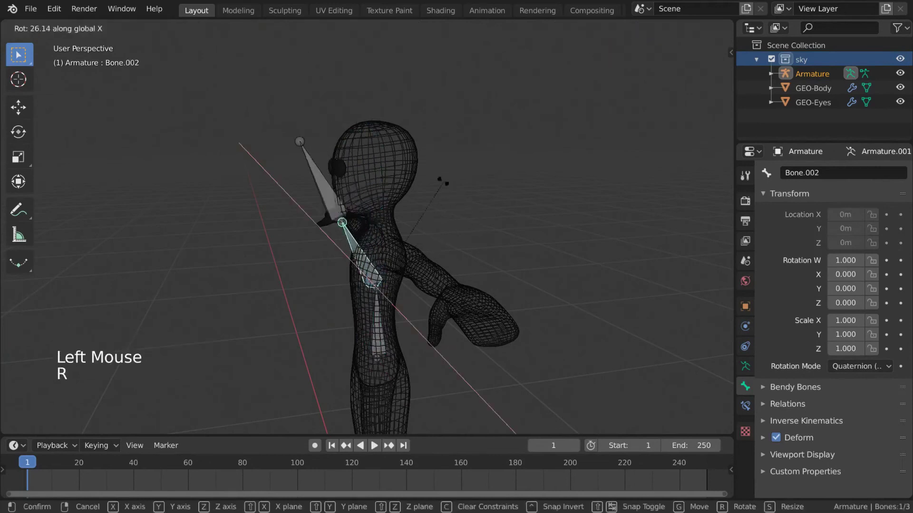
left_click(432, 176)
left_click(329, 194)
key("r")
left_click(408, 148)
Step: Clear the rotation of the head bone and the upper torso bone
middle_click_drag(412, 241, 398, 282)
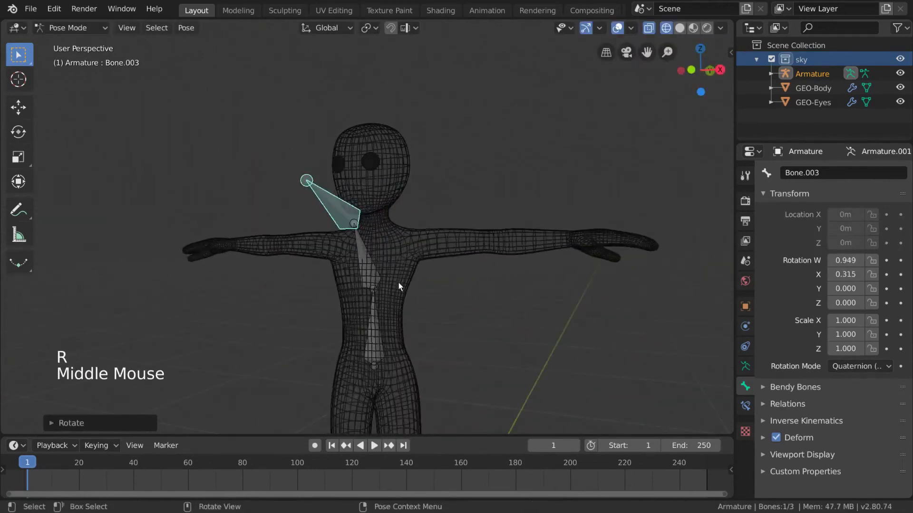
key("alt+r")
left_click(372, 277)
key("alt+r")
left_click(368, 273)
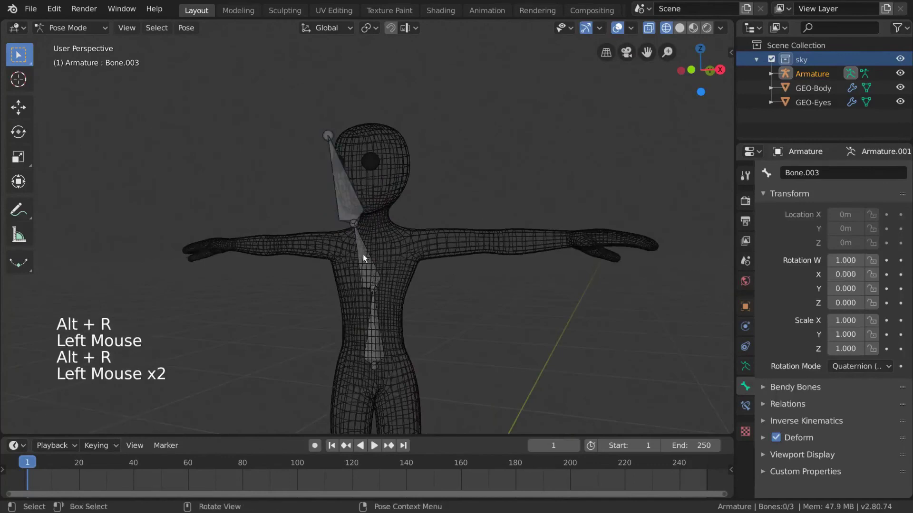
key("alt+r")
Step: Enable Axes in the armature's viewport display and inspect the bone axes up close
middle_click_drag(379, 281, 438, 300)
scroll(438, 298, "down", 2)
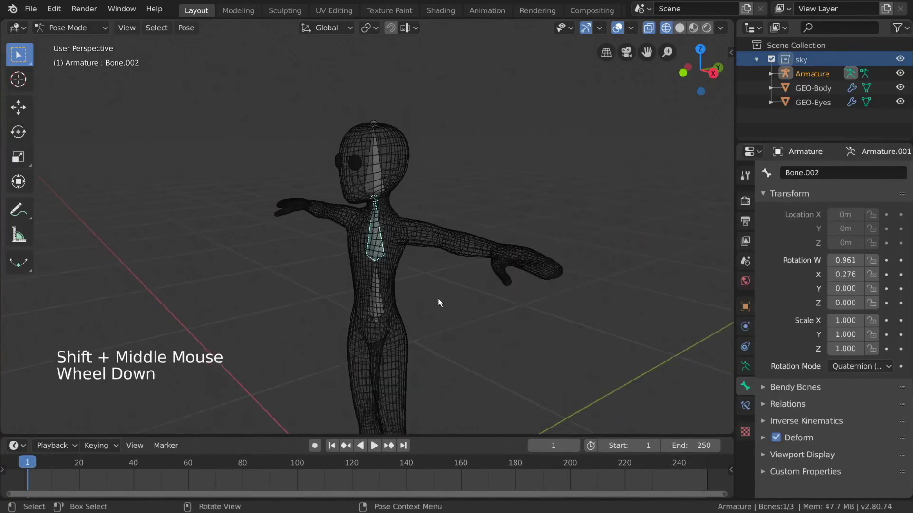
left_click(745, 367)
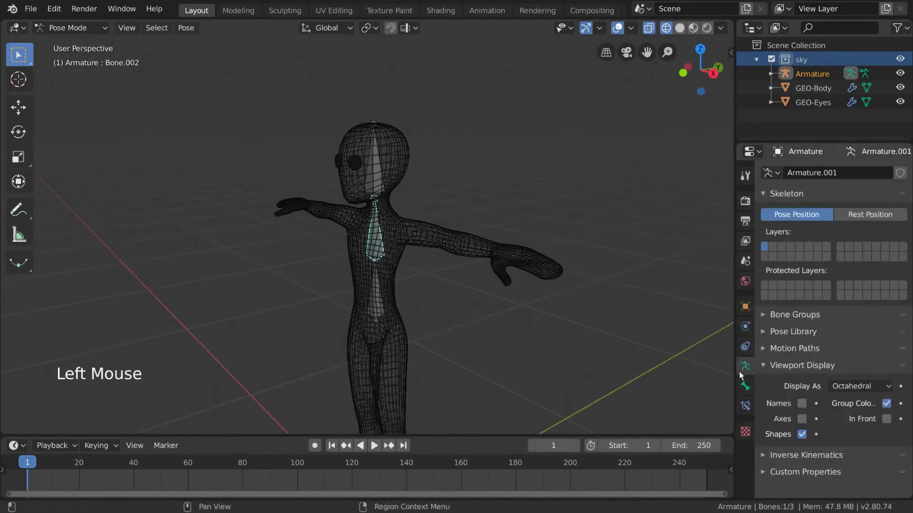
left_click(802, 421)
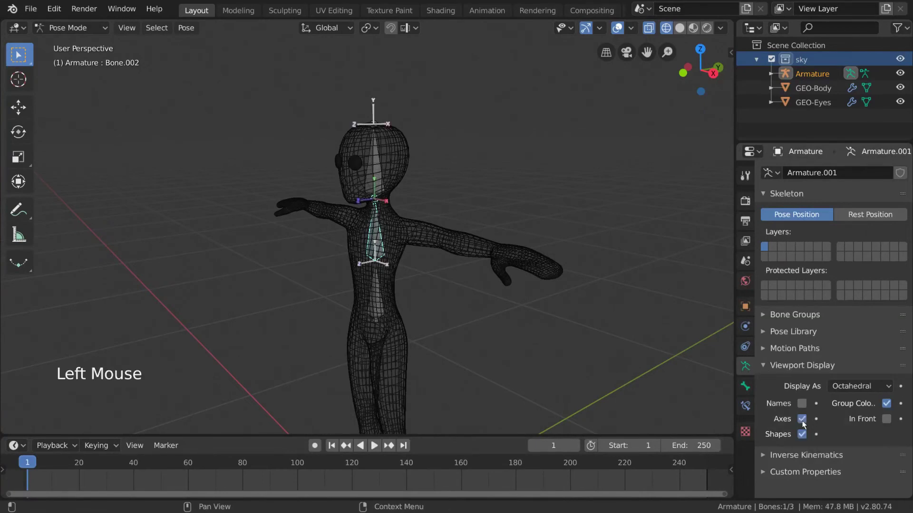
middle_click_drag(389, 200, 230, 184)
scroll(422, 214, "up", 2)
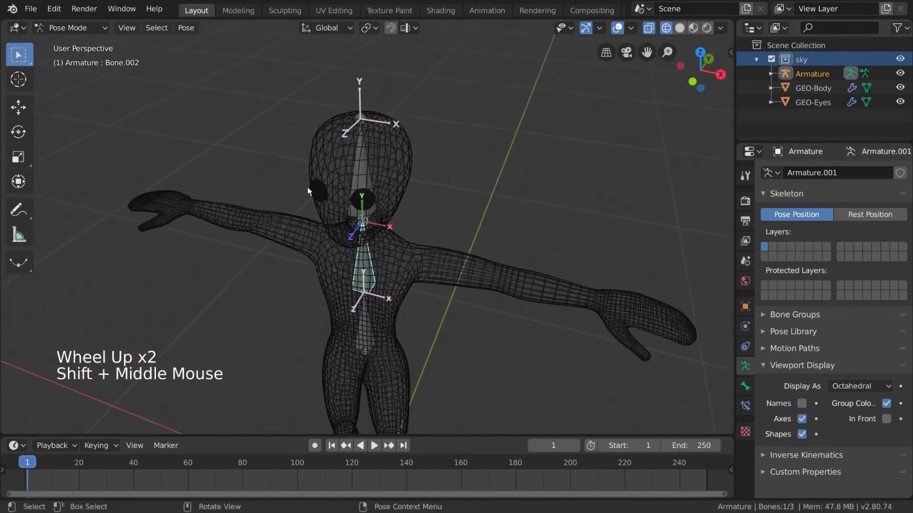
Step: Switch to Edit Mode, try rolling the upper torso bone in both directions with the Bone Roll tool, and undo the roll
key("Tab")
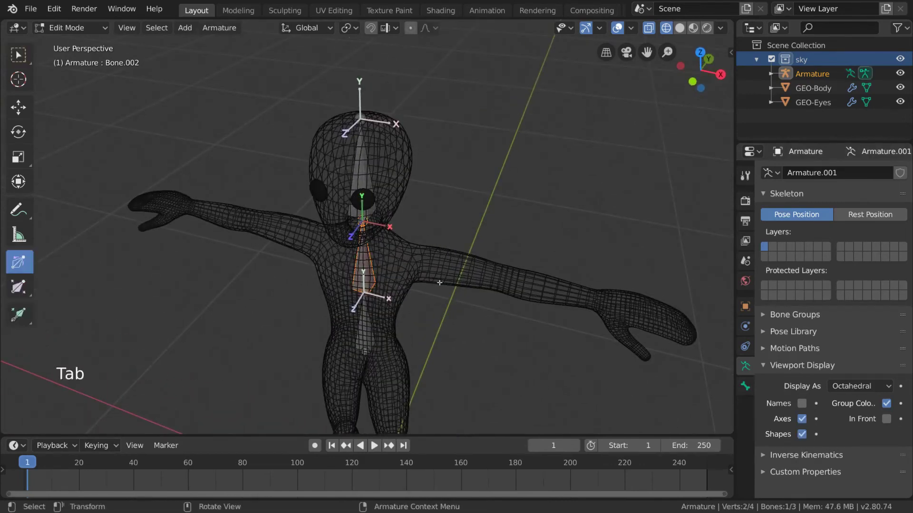
left_click_drag(444, 240, 475, 275)
left_click_drag(611, 147, 566, 254)
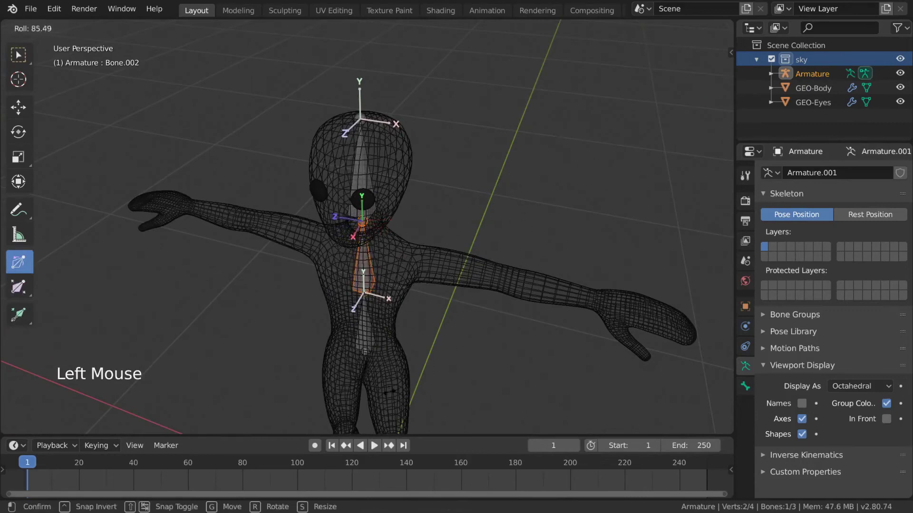
left_click_drag(473, 363, 499, 156)
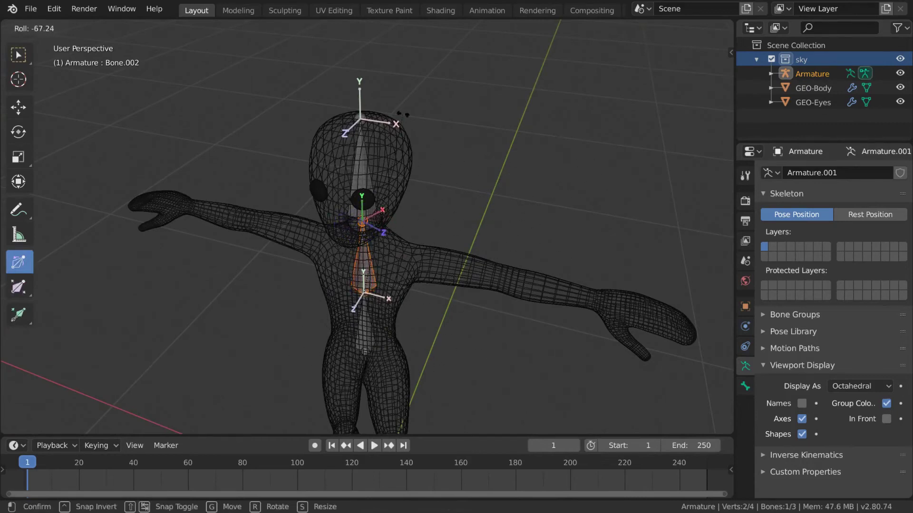
left_click_drag(377, 395, 380, 393)
key("ctrl+z")
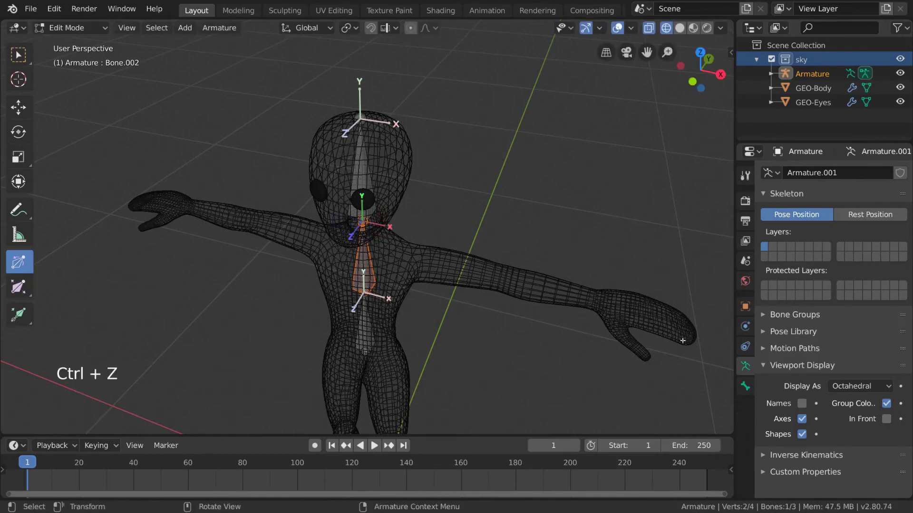
Step: Open the upper torso bone's properties, try different Roll values and set the Roll to 90°
left_click(744, 386)
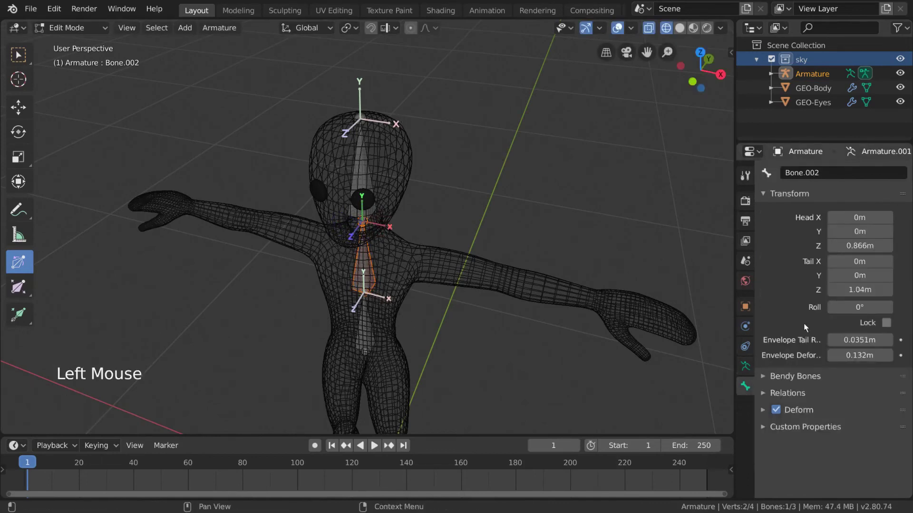
double_click(855, 307)
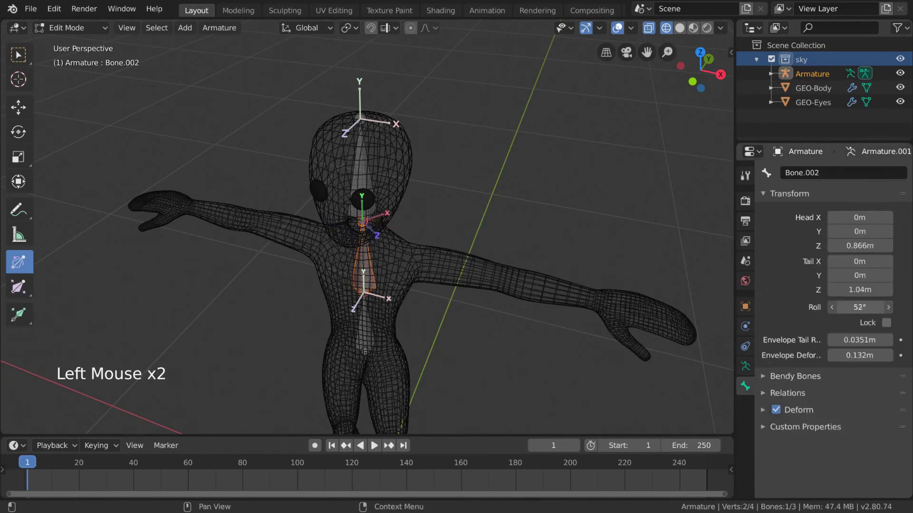
left_click_drag(854, 307, 841, 308)
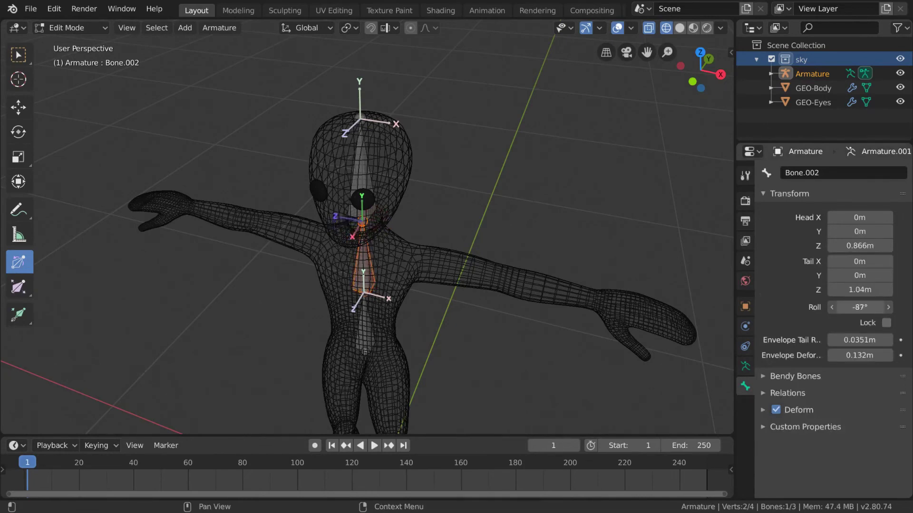
left_click(856, 309)
type("90")
key("Return")
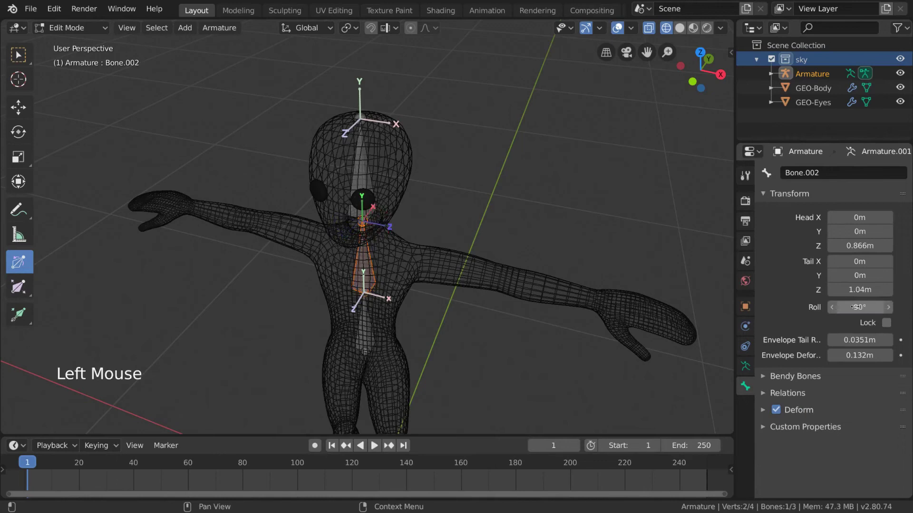
Step: Set the upper torso bone's Roll back to 0°
double_click(854, 308)
type("0")
key("Return")
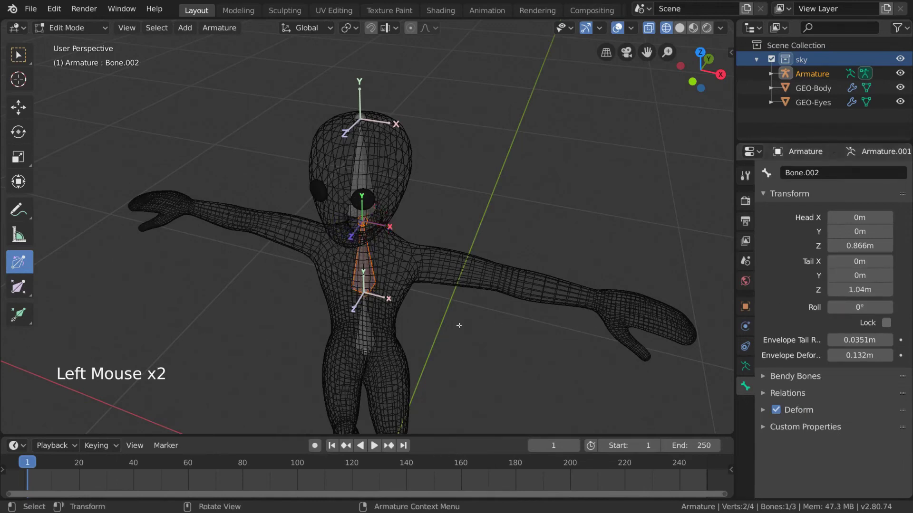
Step: Activate the Bone Size tool, try scaling the upper torso bone with it and undo the scaling
left_click(18, 287)
middle_click_drag(190, 284, 512, 257)
left_click_drag(512, 257, 528, 274)
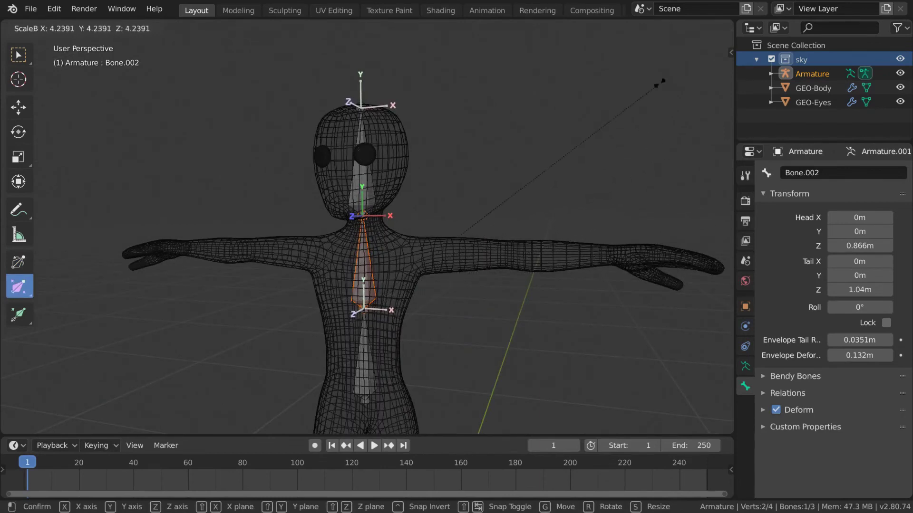
left_click(505, 192)
key("ctrl+z")
mouse_move(518, 246)
middle_mouse_down()
mouse_move(521, 260)
mouse_move(505, 244)
middle_mouse_up()
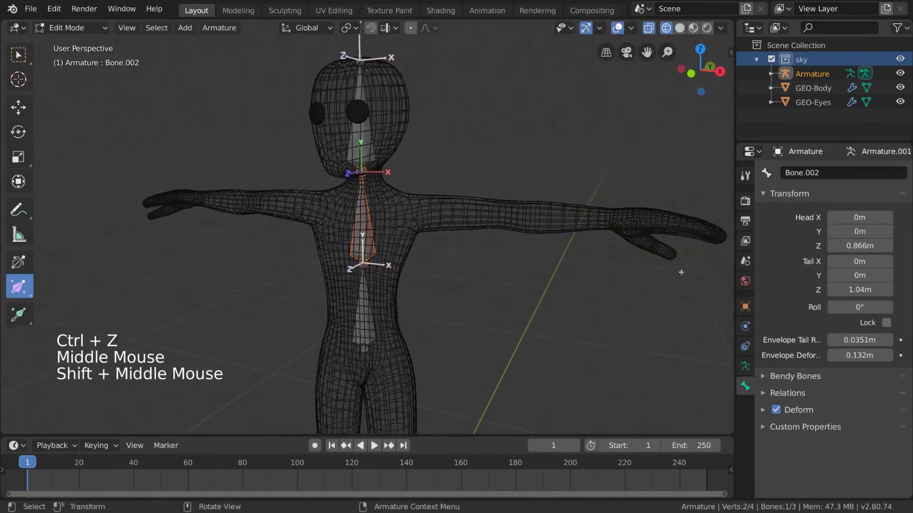
Step: Display the armature's bones as B-Bone and scale down the upper torso bone's box
left_click(744, 367)
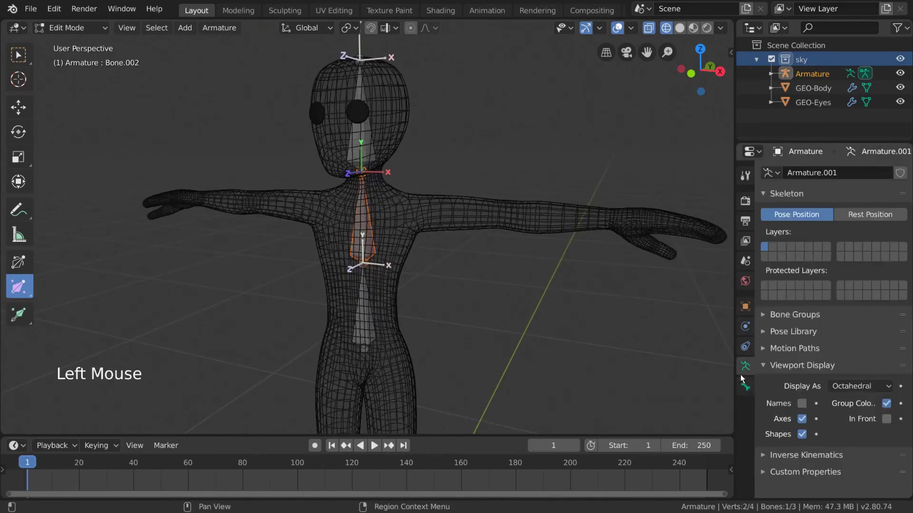
left_click(887, 387)
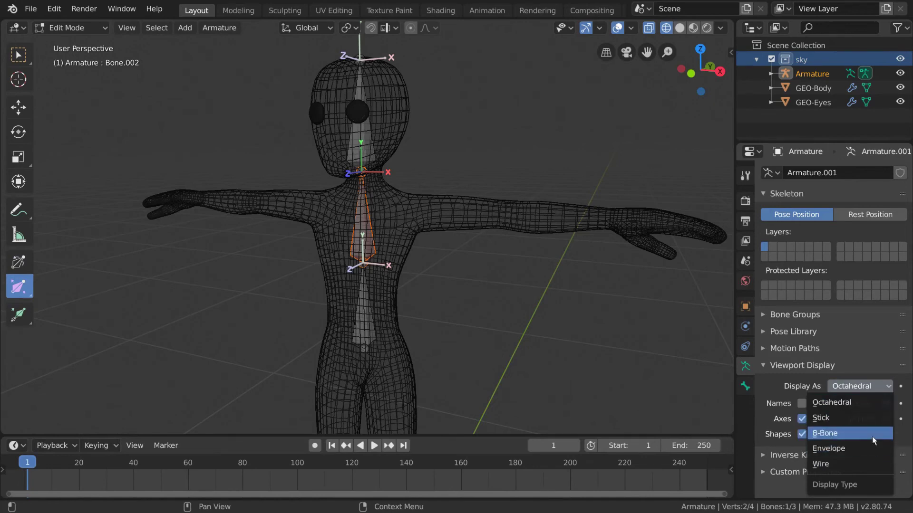
left_click(873, 438)
middle_click_drag(658, 275, 574, 250)
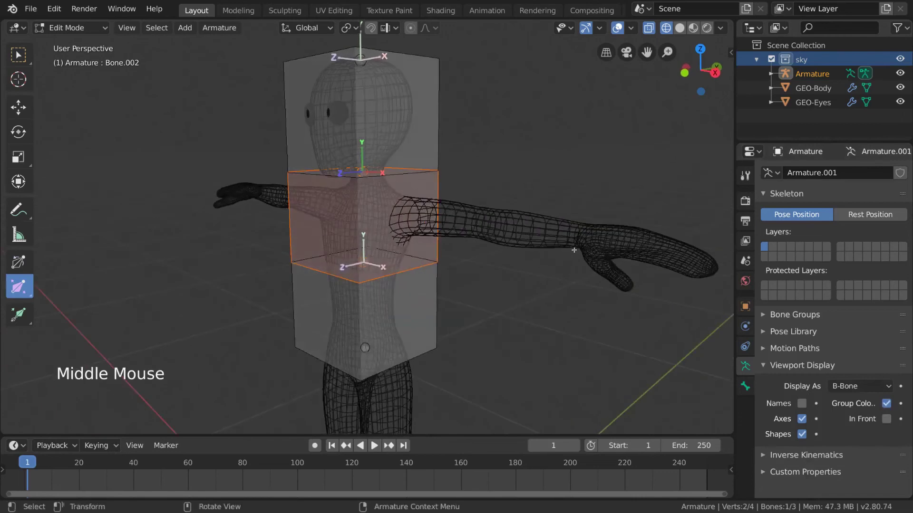
left_click_drag(497, 303, 449, 274)
Step: Display the armature's bones as Envelope and scale down the upper torso bone's envelope
left_click(839, 386)
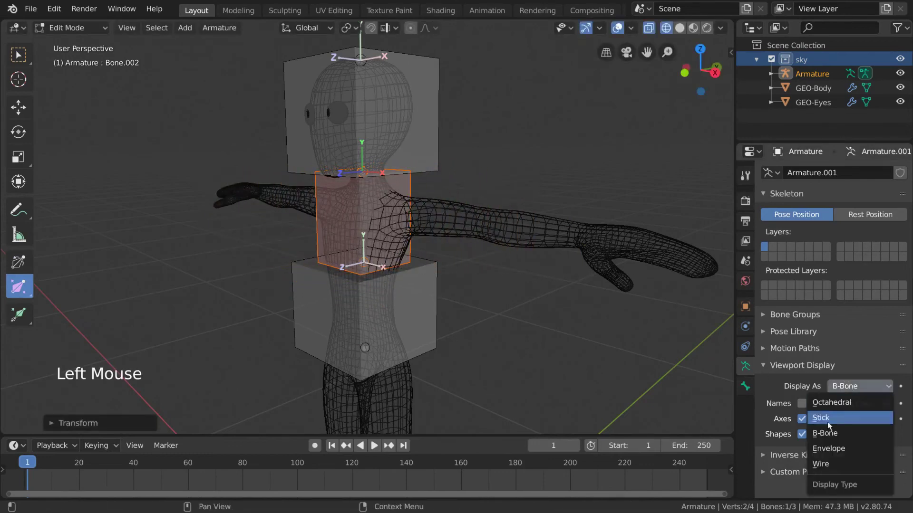
left_click(837, 450)
left_click_drag(494, 323, 401, 304)
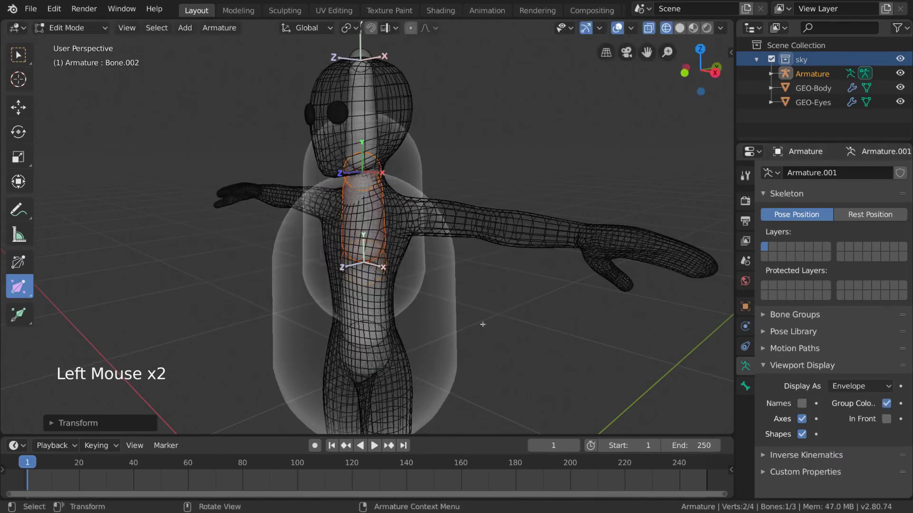
Step: Return the bone display to Octahedral, preview the bones as Stick and restore Octahedral
left_click(864, 386)
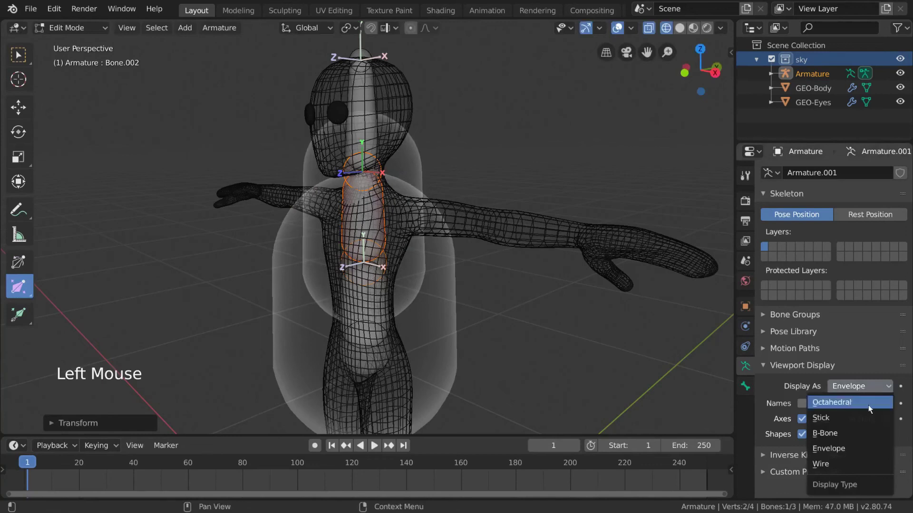
left_click(881, 404)
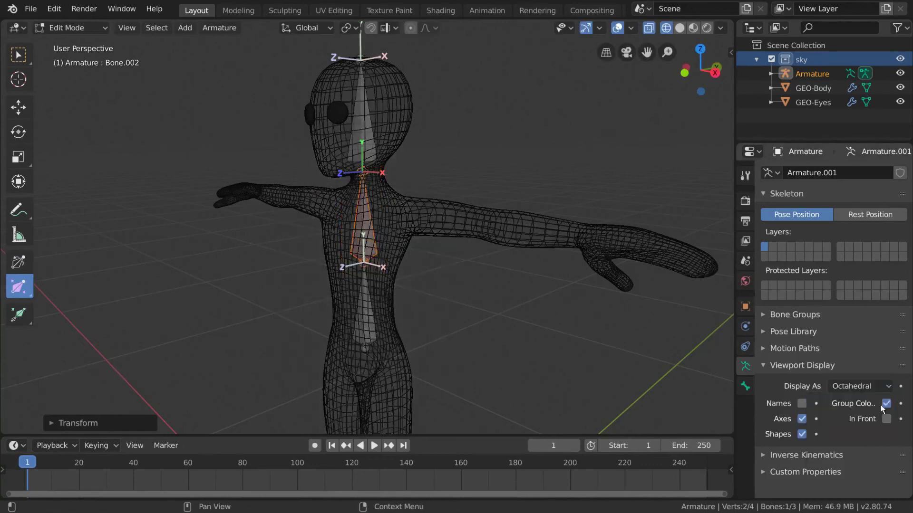
left_click(828, 385)
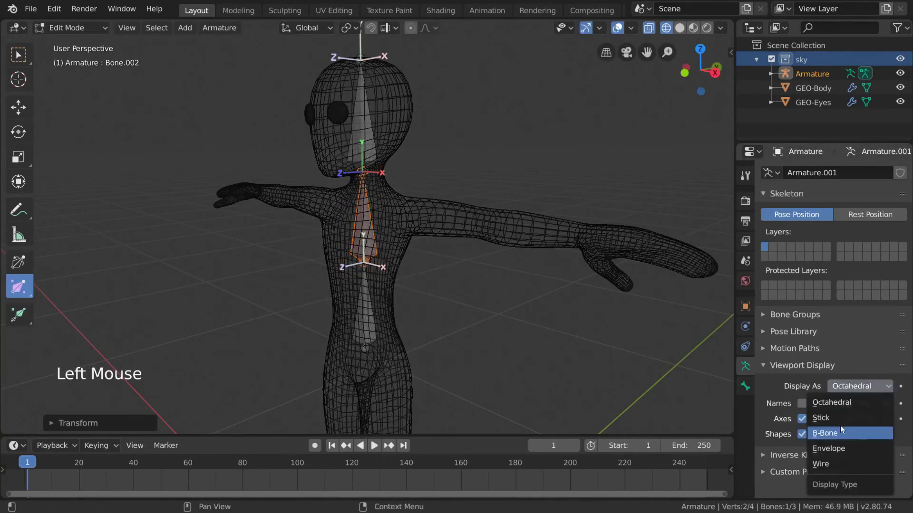
left_click(874, 417)
mouse_move(566, 286)
middle_mouse_down()
mouse_move(597, 279)
mouse_move(549, 279)
middle_mouse_up()
scroll(549, 278, "down", 2)
left_click(858, 386)
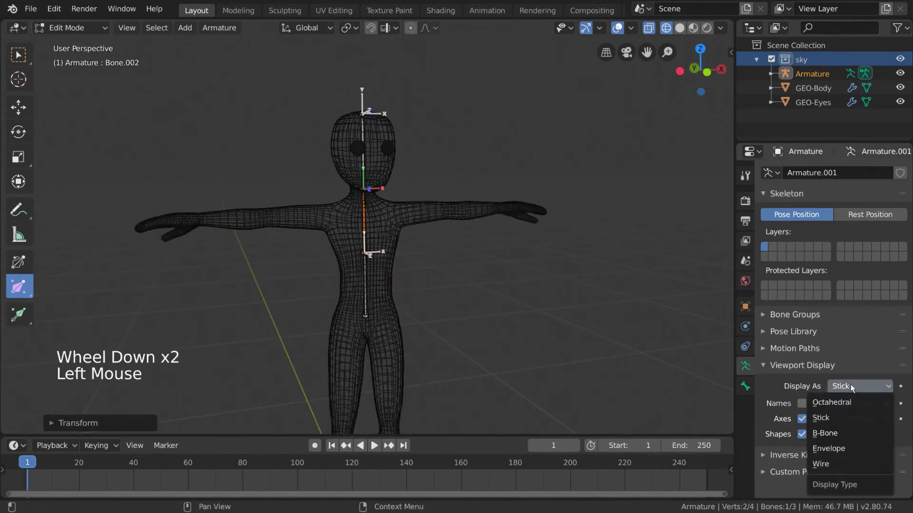
left_click(852, 403)
middle_click_drag(635, 336, 607, 332)
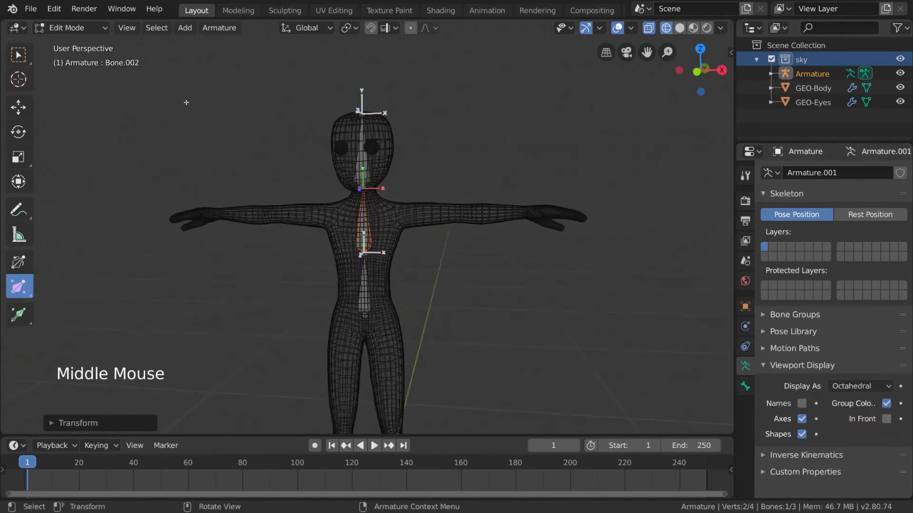
Step: Switch the armature to Pose Mode and select the head bone
left_click(99, 28)
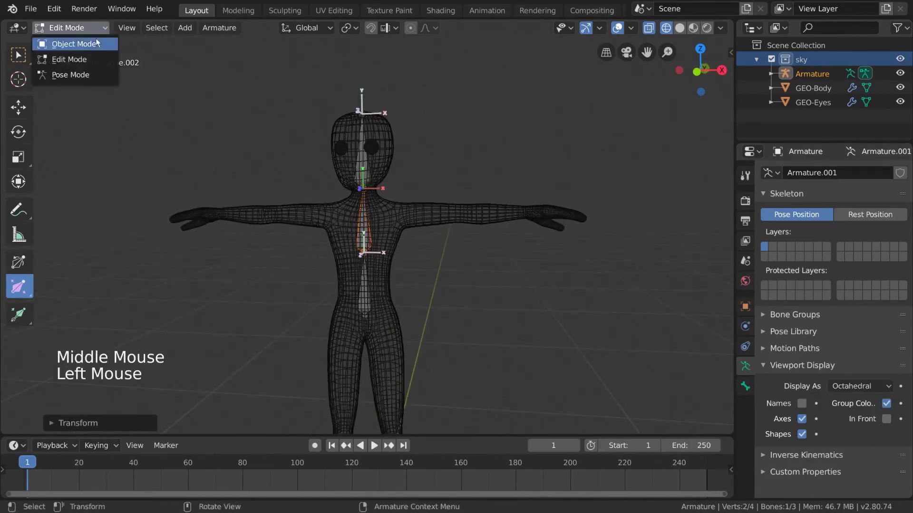
left_click(87, 76)
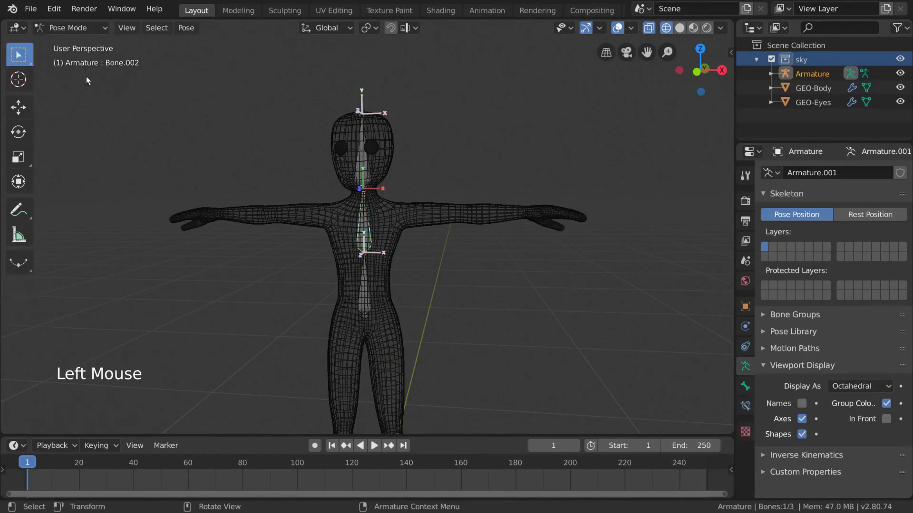
middle_click_drag(467, 166, 406, 182)
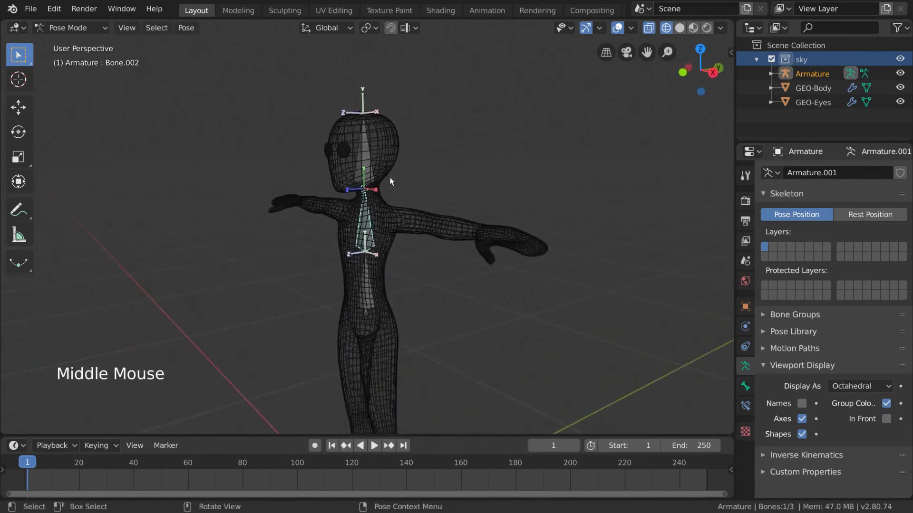
left_click(367, 172)
left_click(358, 175)
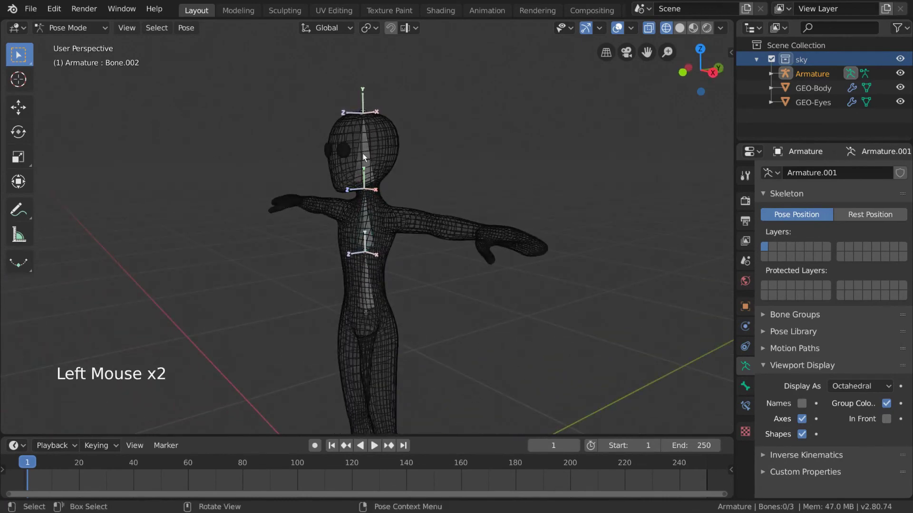
middle_click_drag(378, 164, 472, 175)
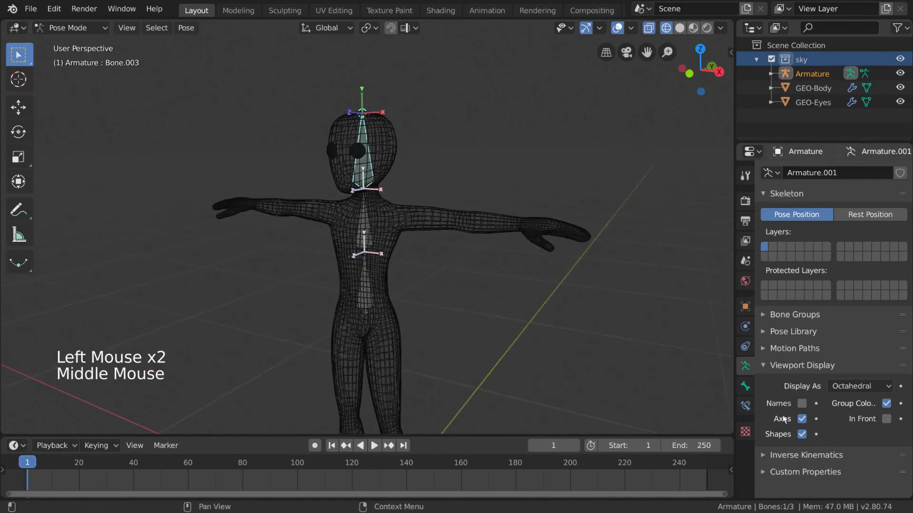
Step: Turn off the bone axes in the armature's viewport display and try rotating the head bone sideways
left_click(802, 419)
middle_click_drag(464, 312, 499, 310)
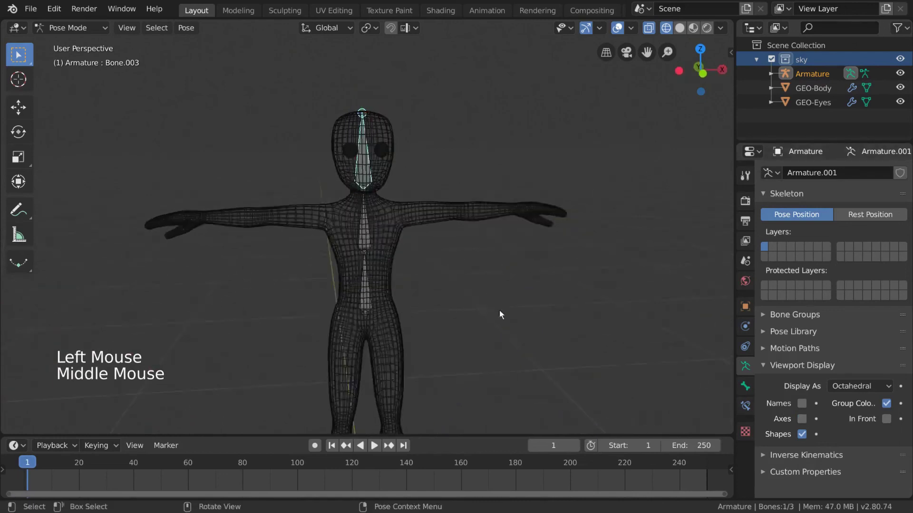
key("r")
key("g")
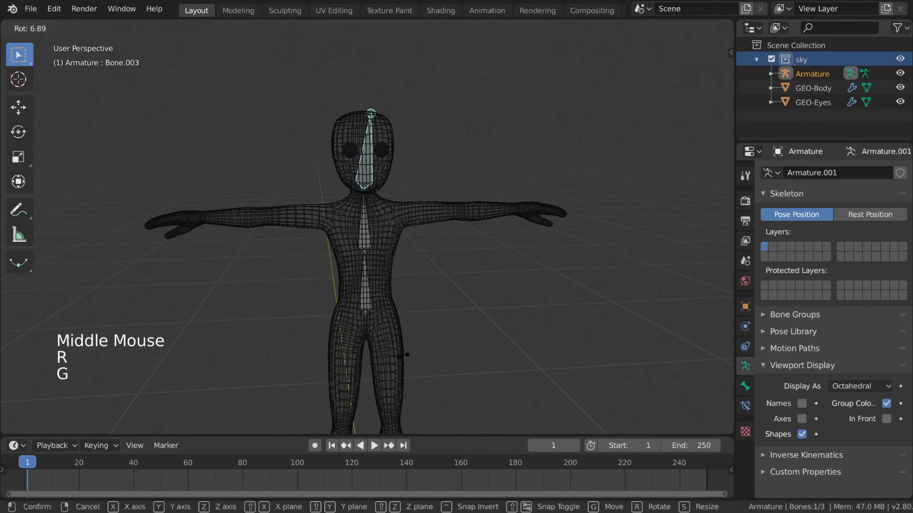
Step: Rotate the upper torso bone sideways toward the character's left arm and show its bone properties
left_click(366, 241)
key("r")
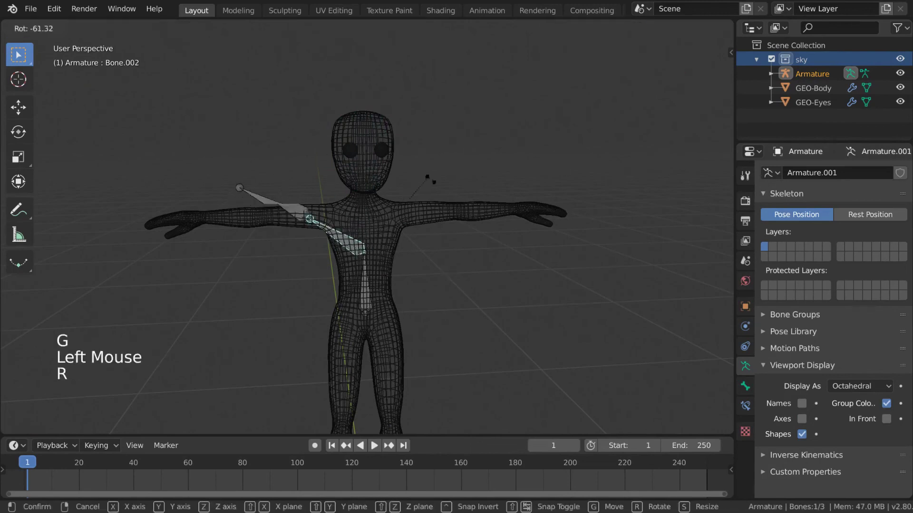
left_click(416, 128)
left_click(746, 388)
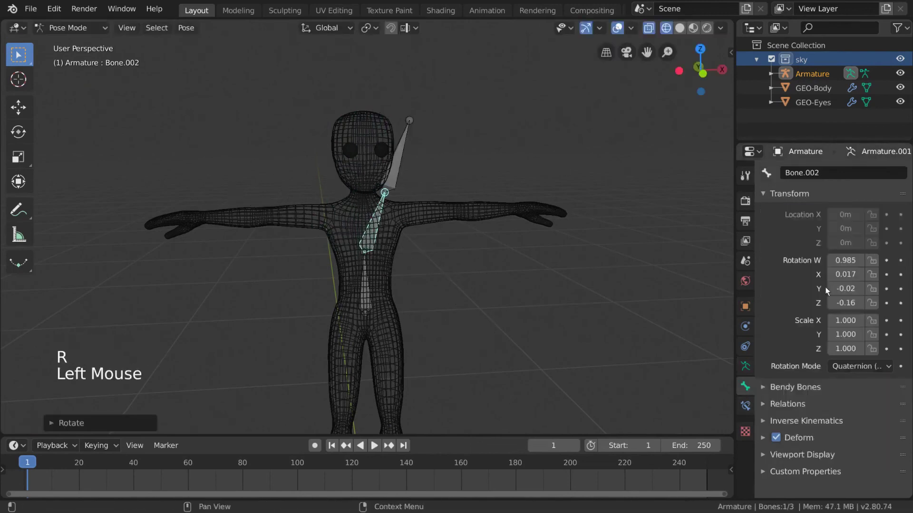
Step: Select the lower spine bone and rotate it slightly sideways toward the character's left arm
left_click(367, 292)
key("r")
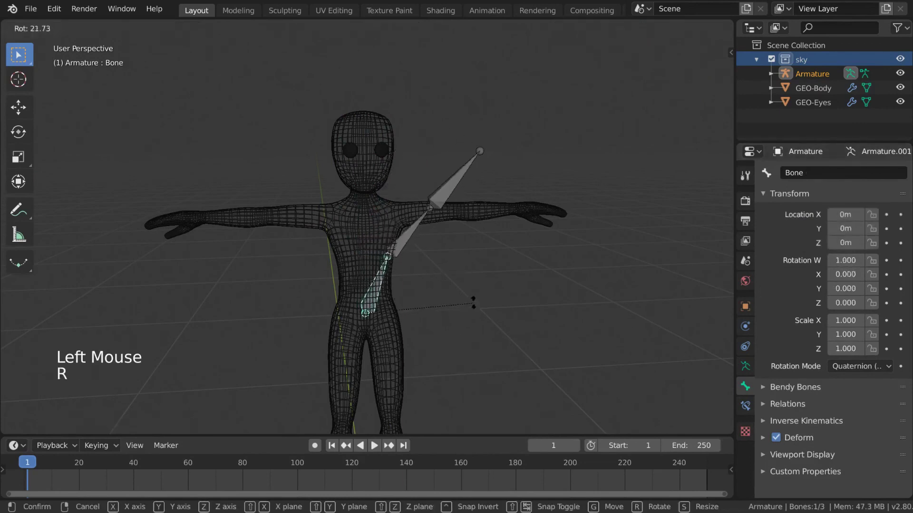
left_click(477, 286)
Step: Insert a LocRotScale keyframe for the lower spine bone at frame 1
right_click(520, 283)
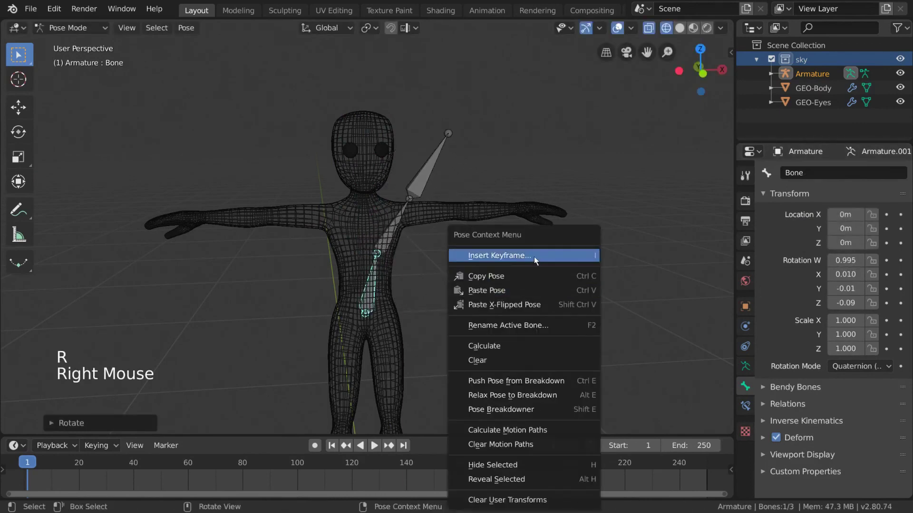
left_click(536, 257)
left_click(561, 257)
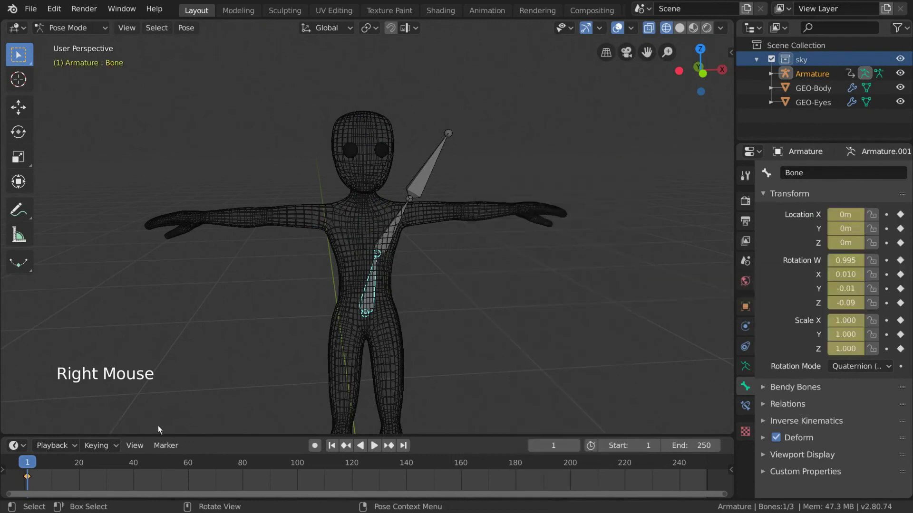
Step: Clear the lower spine bone's rotation at frame 25 and insert a LocRotScale keyframe there
left_click_drag(31, 474, 92, 475)
key("alt+r")
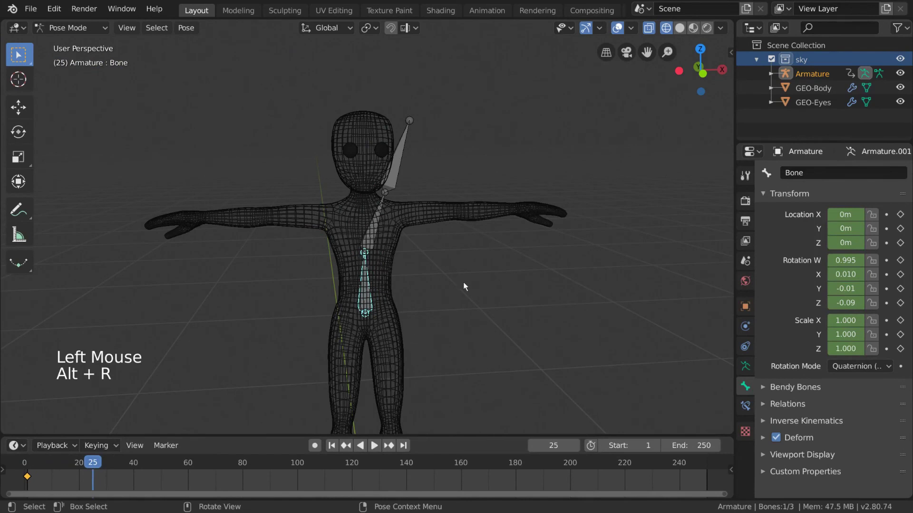
right_click(465, 286)
left_click(487, 255)
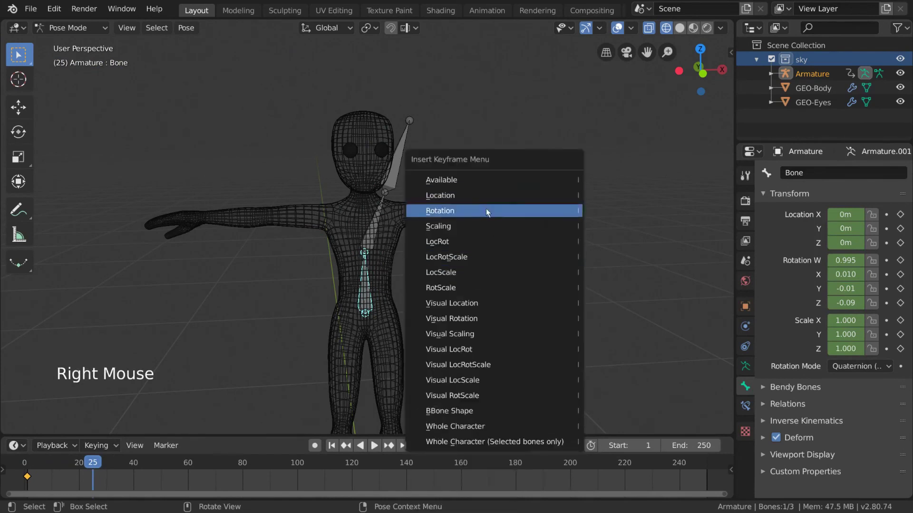
left_click(476, 257)
Step: Return to frame 0 and delete the lower spine bone's keyframes from the timeline
left_click_drag(91, 471, 14, 469)
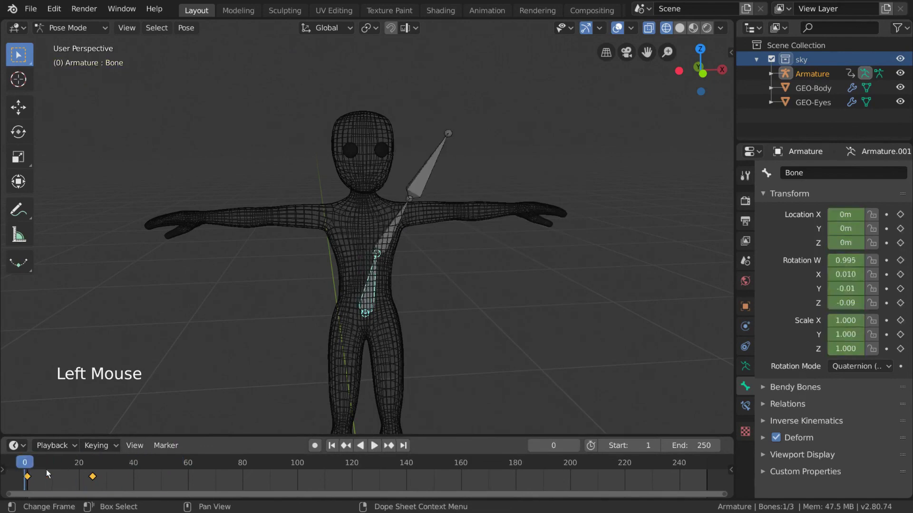
key("x")
left_click(47, 477)
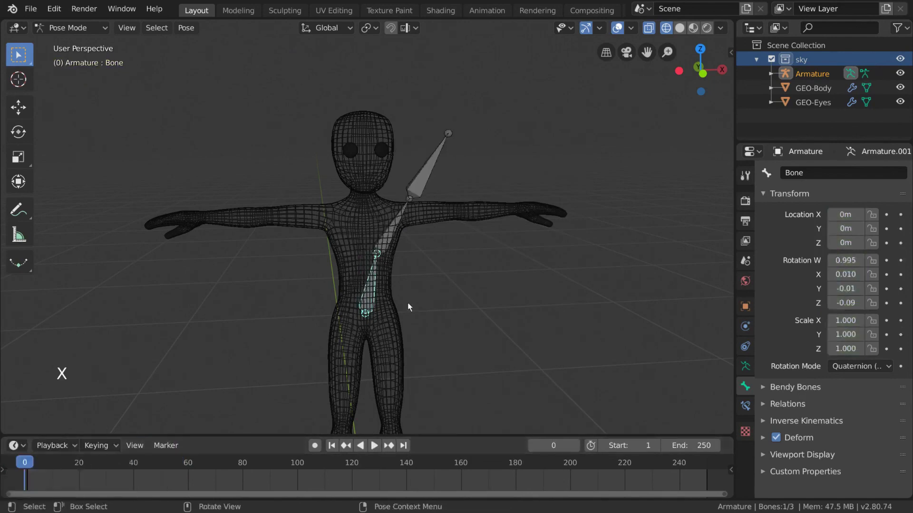
Step: Select all the armature's bones and clear their rotation and location
key("alt+r")
key("a")
key("alt+r")
key("alt+g")
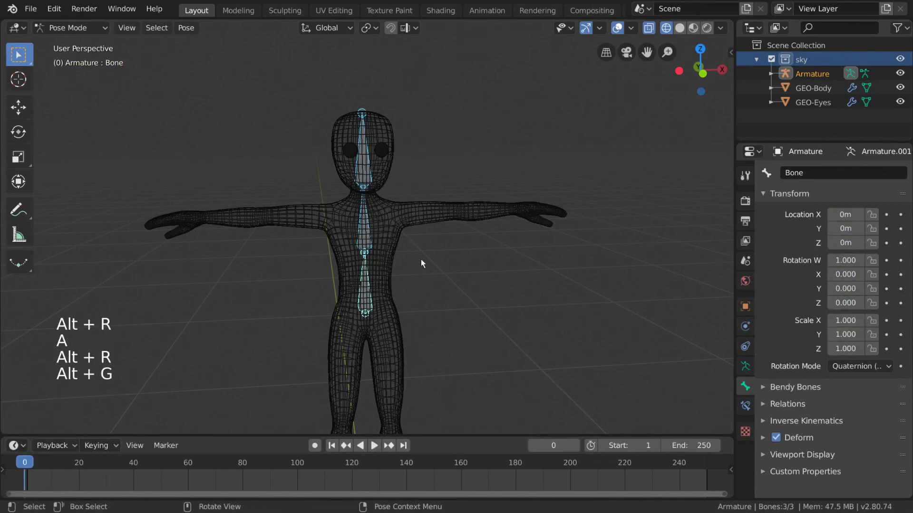
Step: In Object Mode, parent the GEO-Body mesh to the armature with automatic weights
key("ctrl+Tab")
left_click(423, 217)
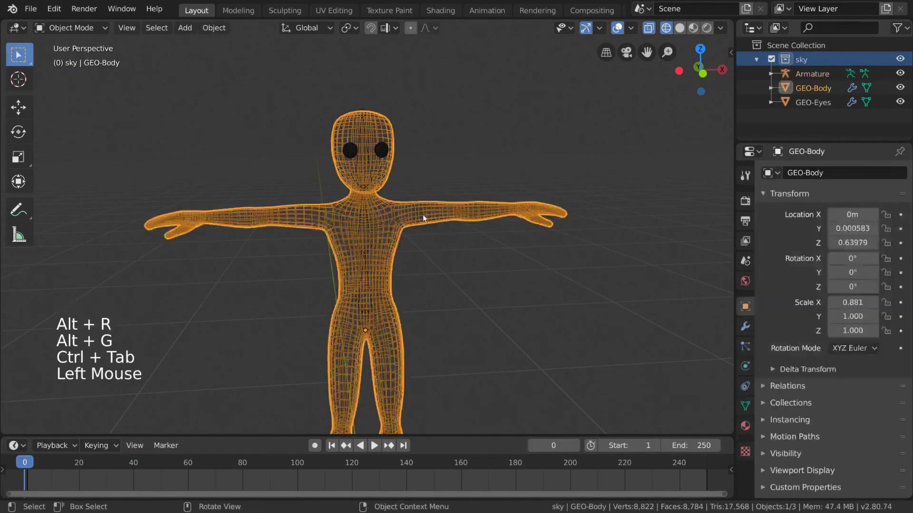
key("shift")
left_click(368, 230, "shift")
middle_click_drag(407, 259, 451, 242)
right_click(483, 210)
mouse_move(524, 215)
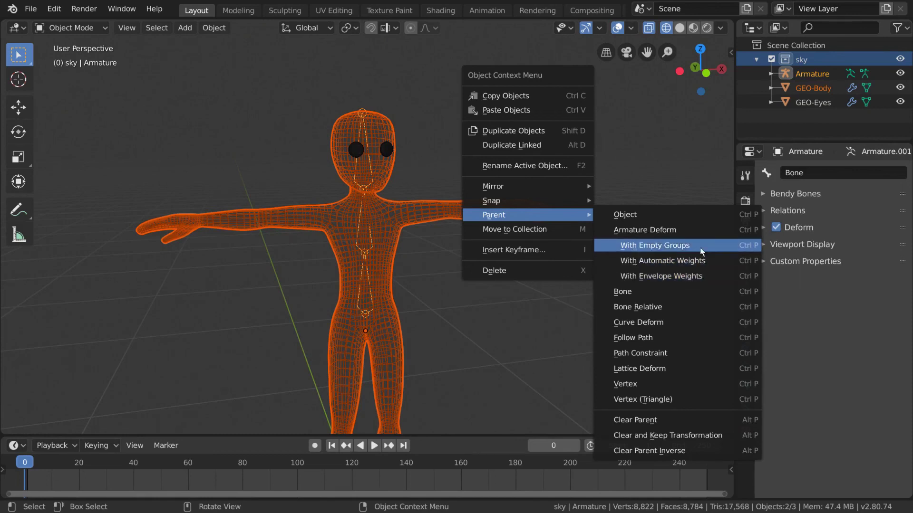
left_click(718, 265)
Step: Select the armature, enter Pose Mode and try rotating the upper torso bone
left_click(374, 304)
left_click(375, 305)
middle_click_drag(375, 305, 392, 276)
key("ctrl+Tab")
left_click(373, 232)
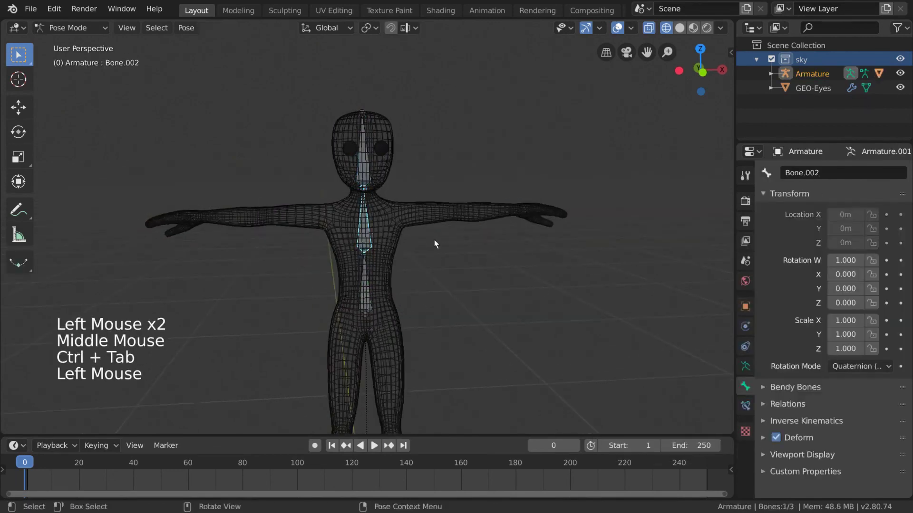
middle_click_drag(434, 239, 457, 241)
key("r")
middle_click_drag(404, 267, 367, 285)
Step: Try rotating the lower spine bone and the head bone to test how the body mesh deforms
left_click(364, 286)
key("r")
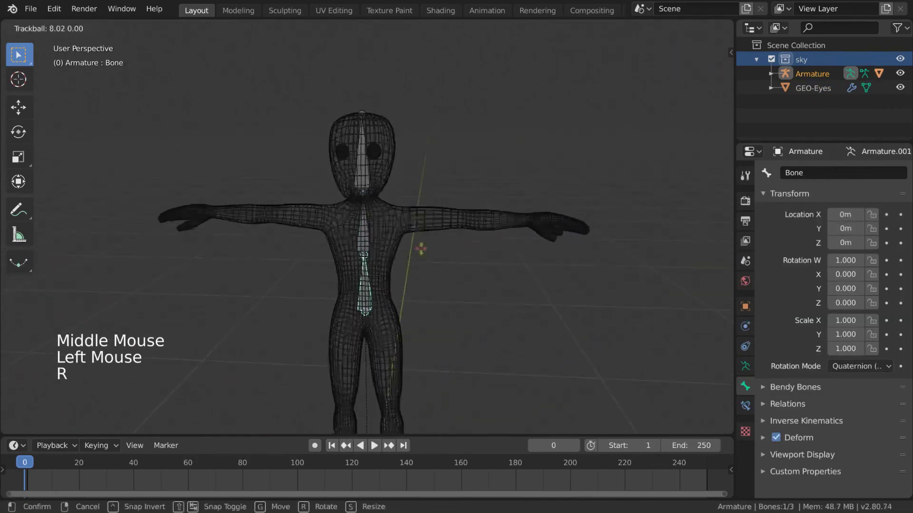
key("Escape")
left_click(369, 180)
key("r")
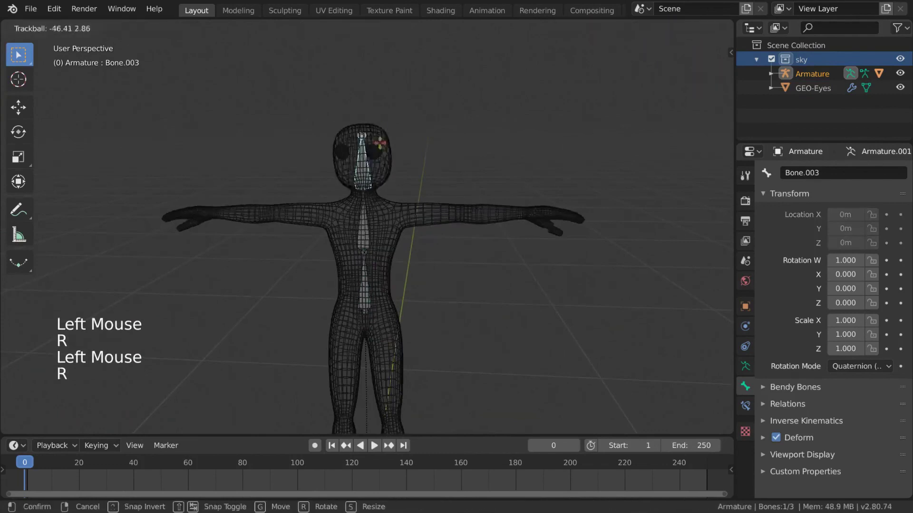
key("Escape")
middle_click_drag(382, 190, 475, 164)
key("r")
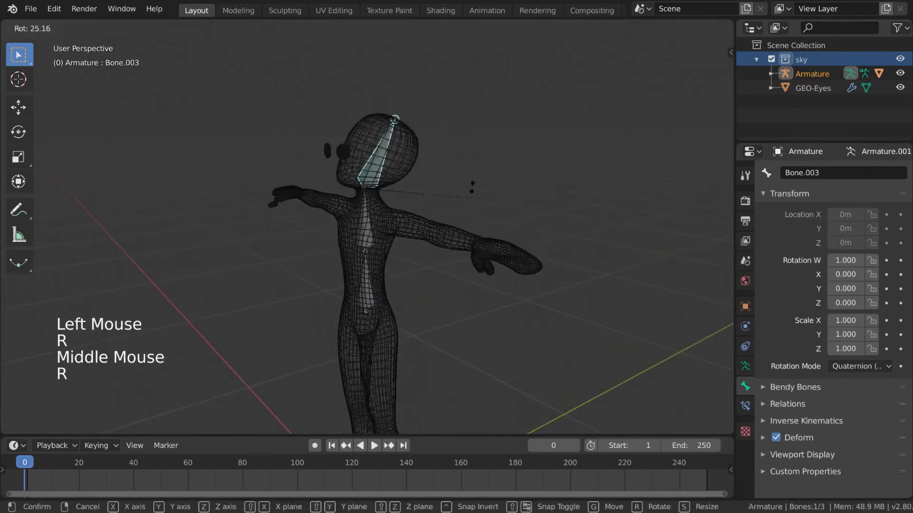
key("Escape")
Step: Select the upper torso bone and switch the viewport to solid shading
left_click(356, 249)
middle_click_drag(366, 245, 395, 235)
left_click(368, 235)
key("z")
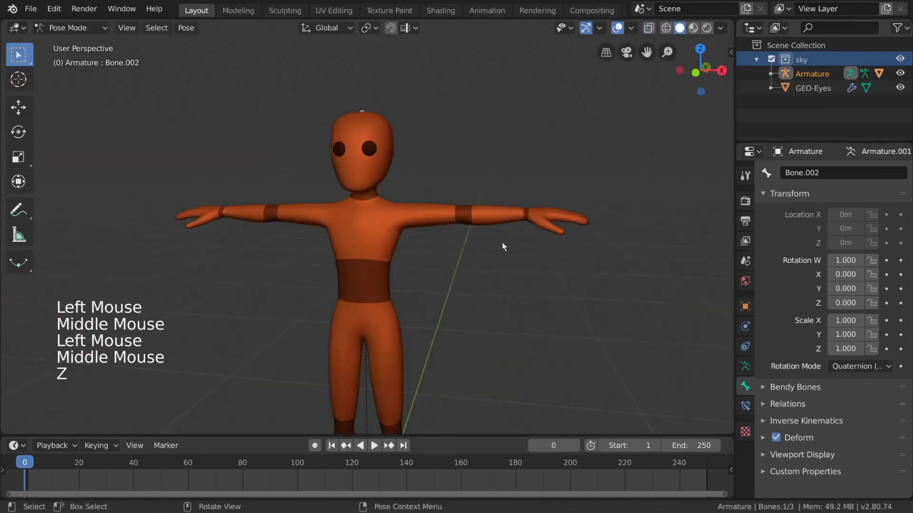
Step: Try rotating the upper torso bone freely with trackball rotation
key("r")
key("r")
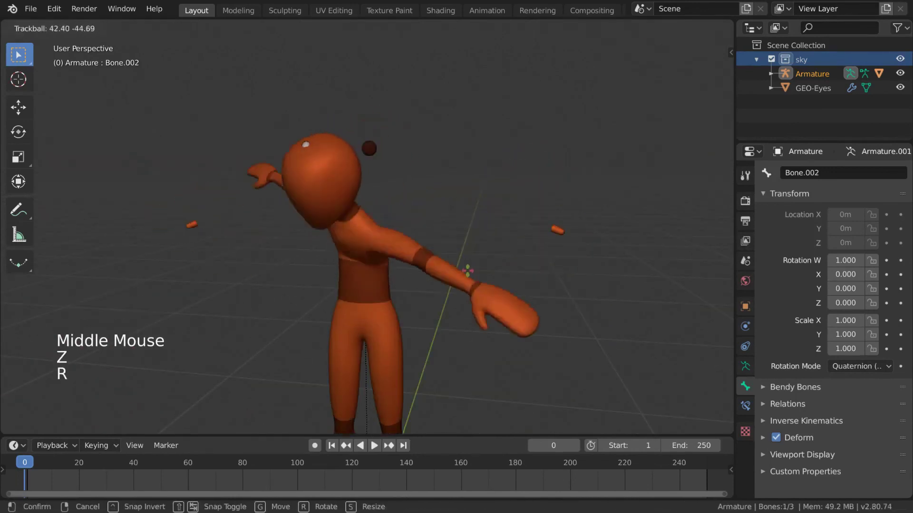
right_click(510, 245)
middle_click_drag(509, 241, 481, 236)
scroll(501, 227, "down", 1)
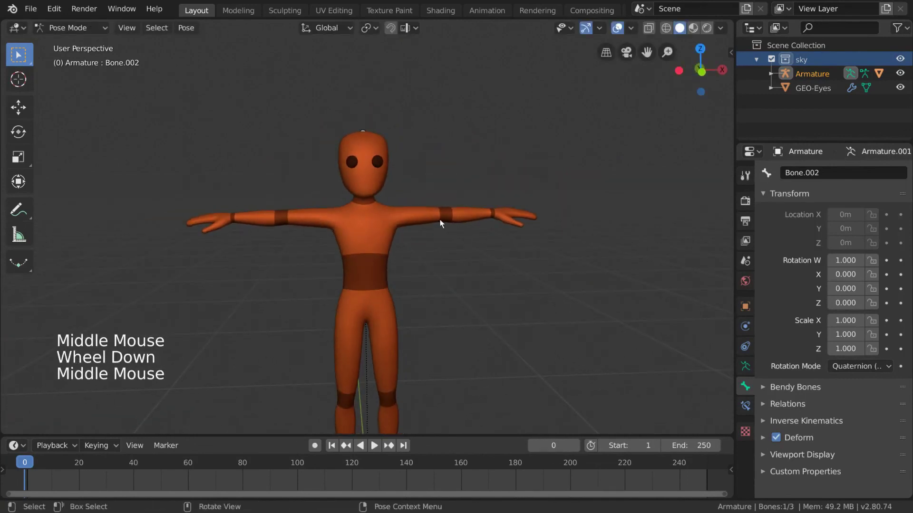
Step: Select the GEO-Body mesh in Object Mode and show its modifiers in a widened properties editor
key("ctrl+Tab")
left_click(409, 218)
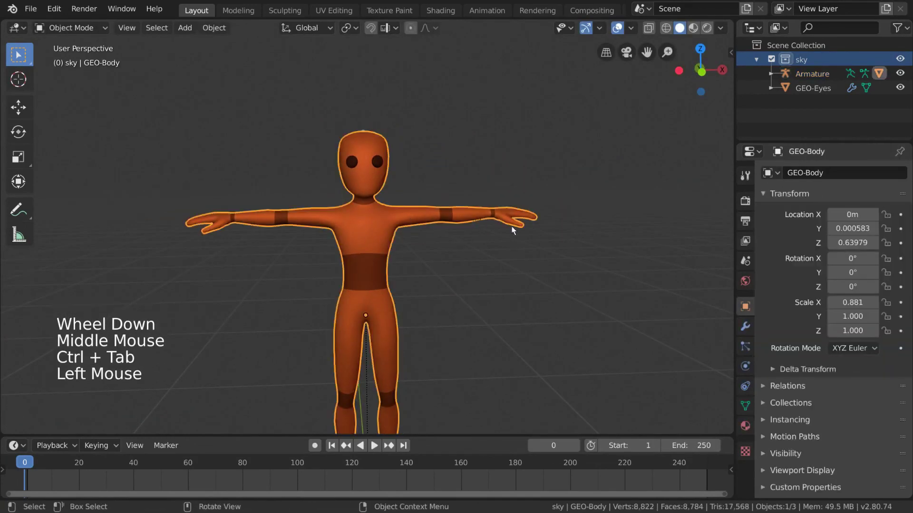
left_click(745, 327)
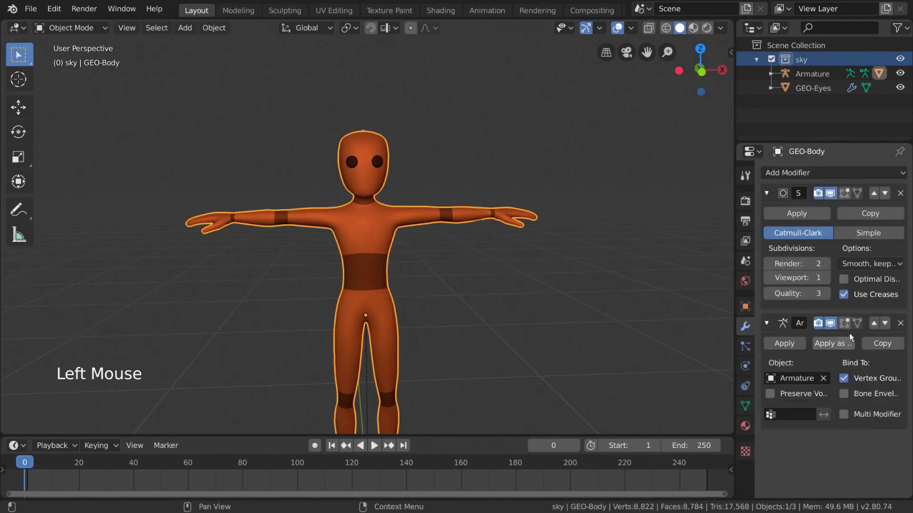
left_click(732, 273)
left_click_drag(735, 271, 628, 271)
left_click(410, 218)
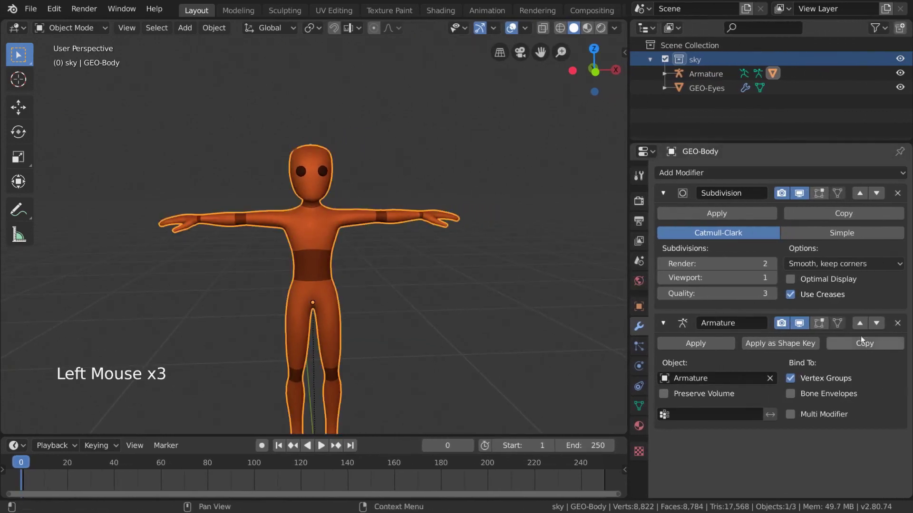